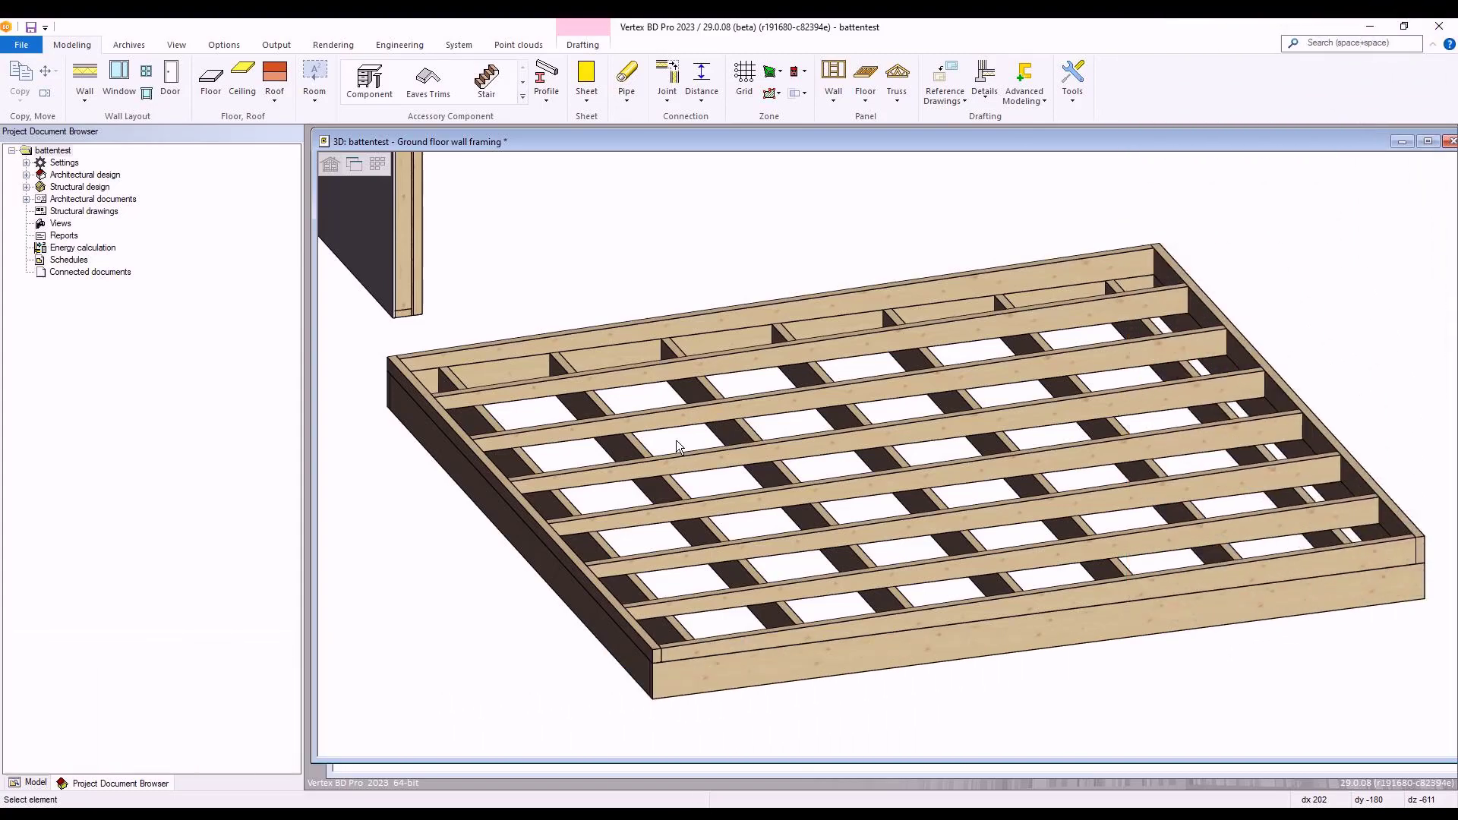
Step: Orbit the 3D framing model of the floor to a new viewing angle
middle_click_drag(831, 456, 1030, 400)
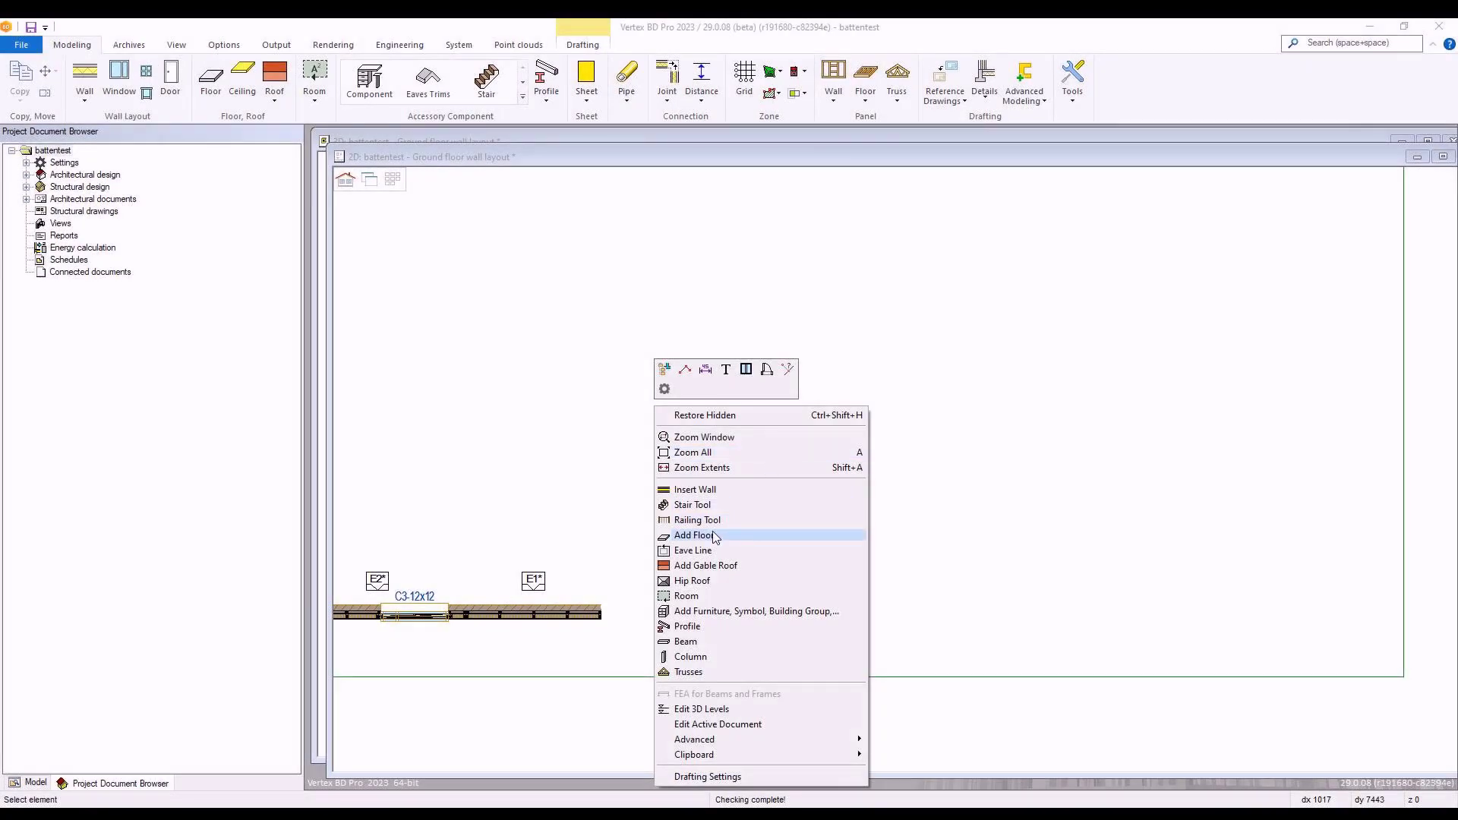
Step: Start a new floor from the Roofs roofing-tiles structure, keeping 47x197 framing on the Frame Framing layer
left_click(714, 536)
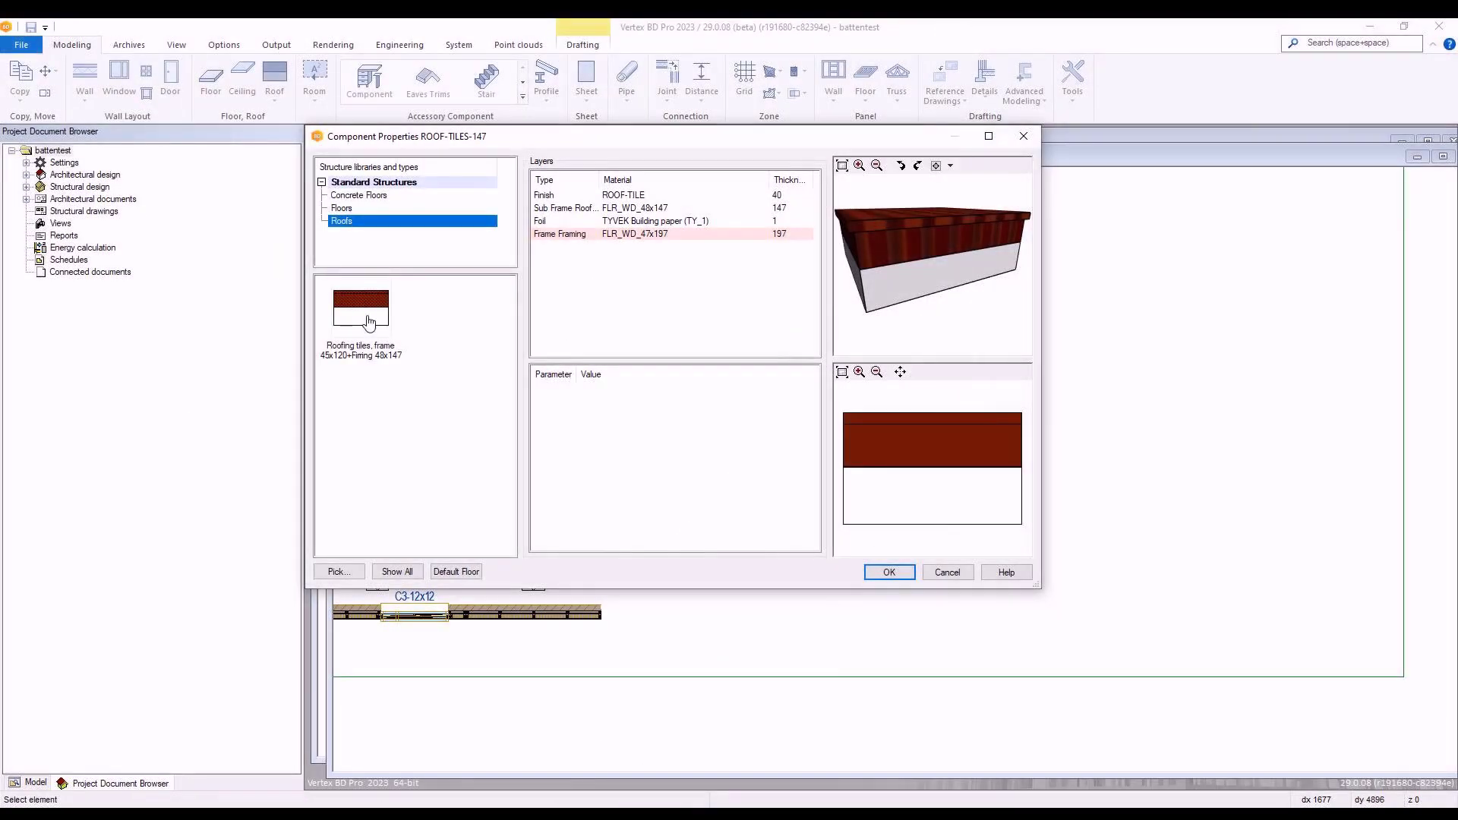
left_click(369, 323)
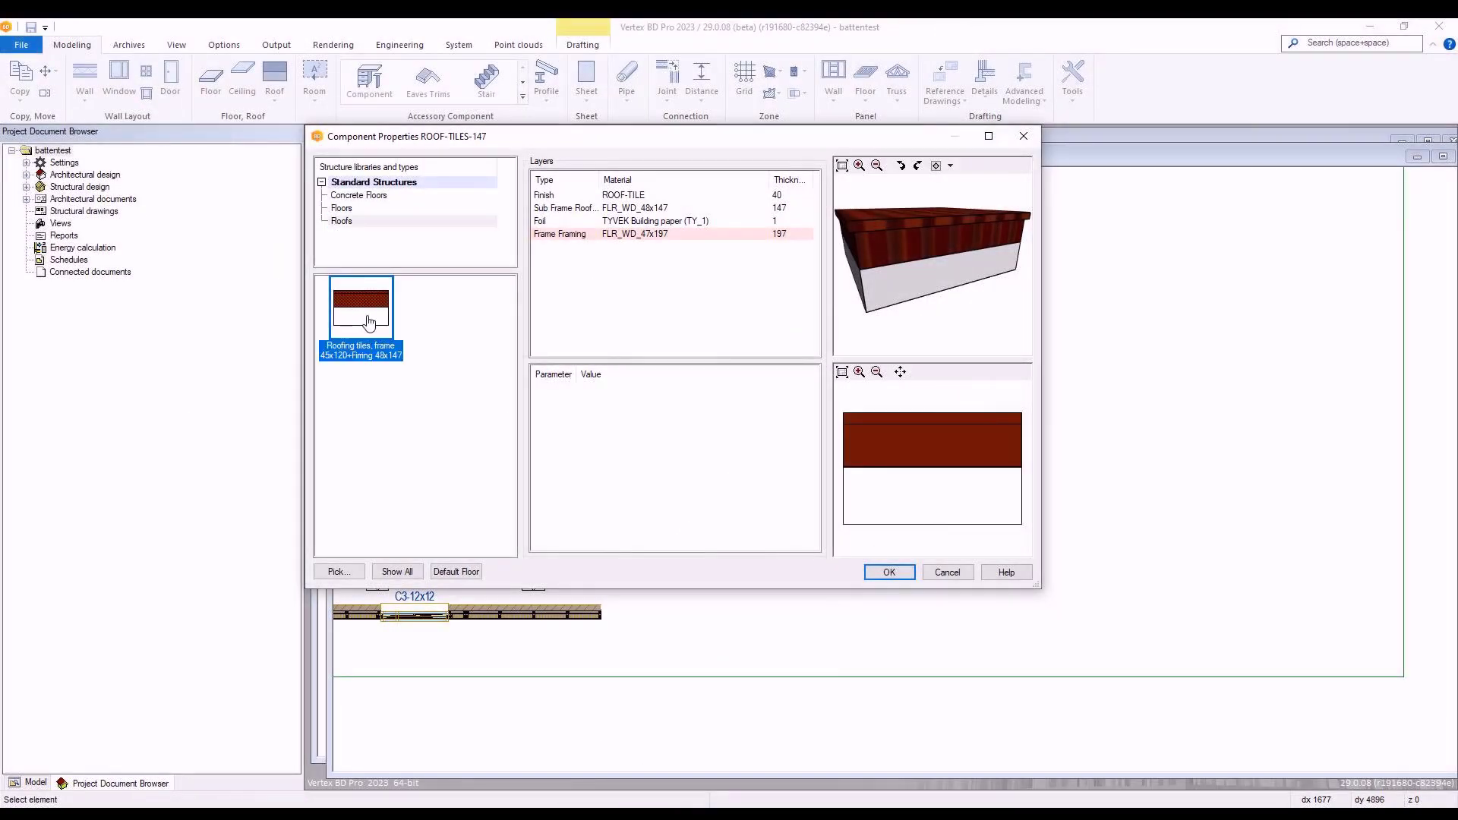
left_click(635, 234)
right_click(635, 234)
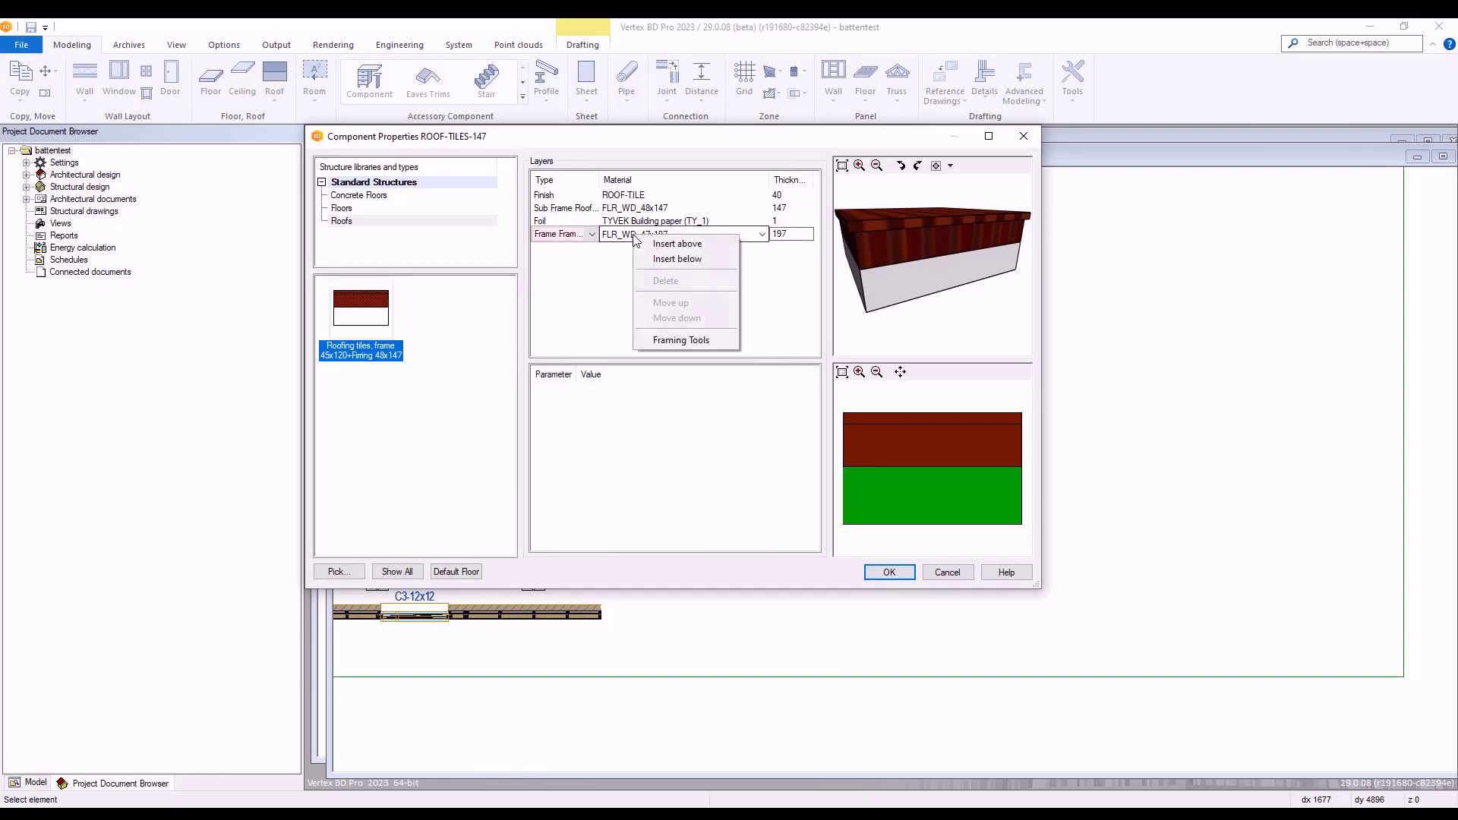
left_click(686, 340)
left_click(768, 392)
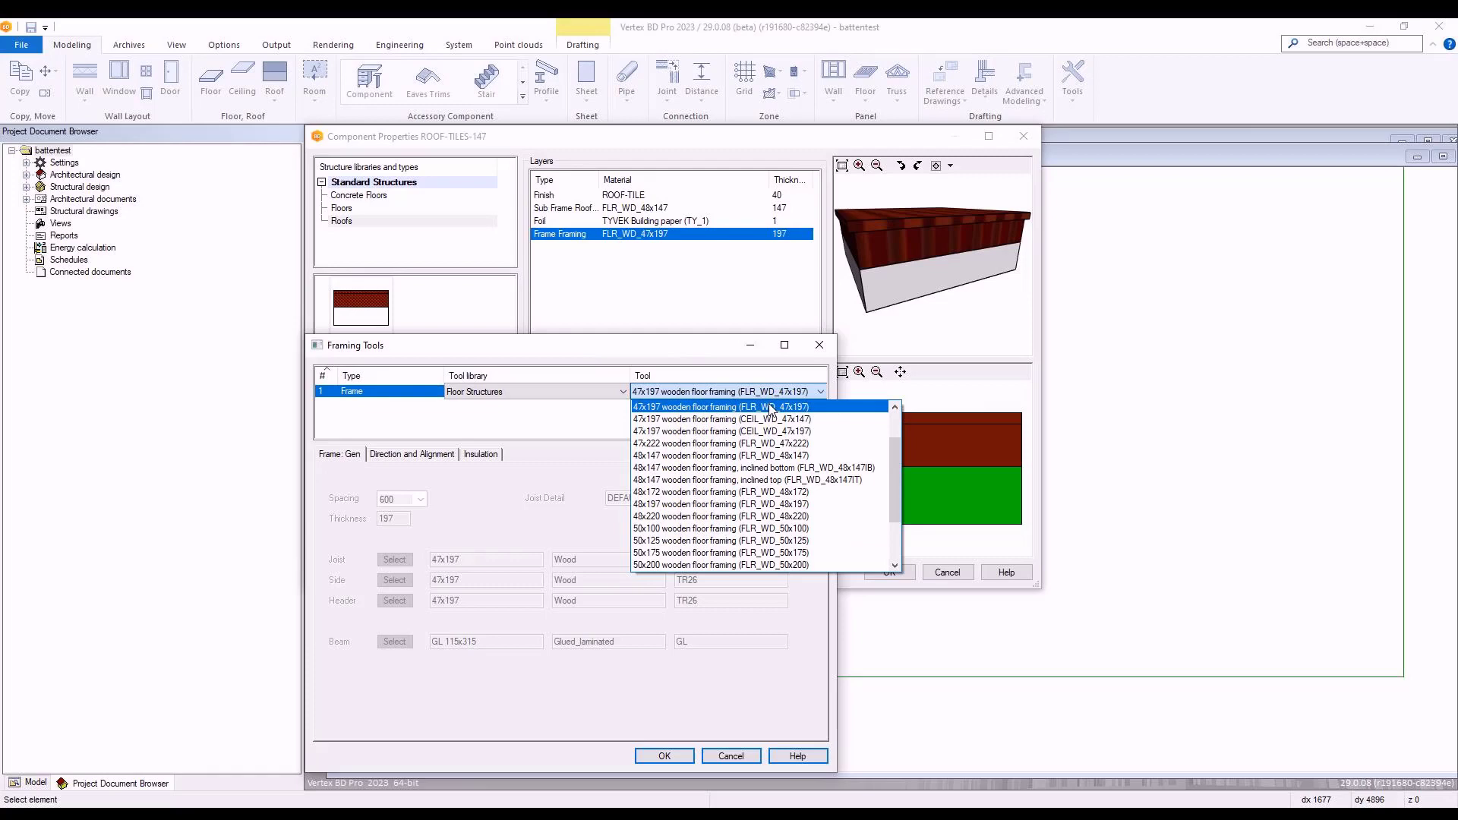
left_click(771, 407)
left_click(819, 345)
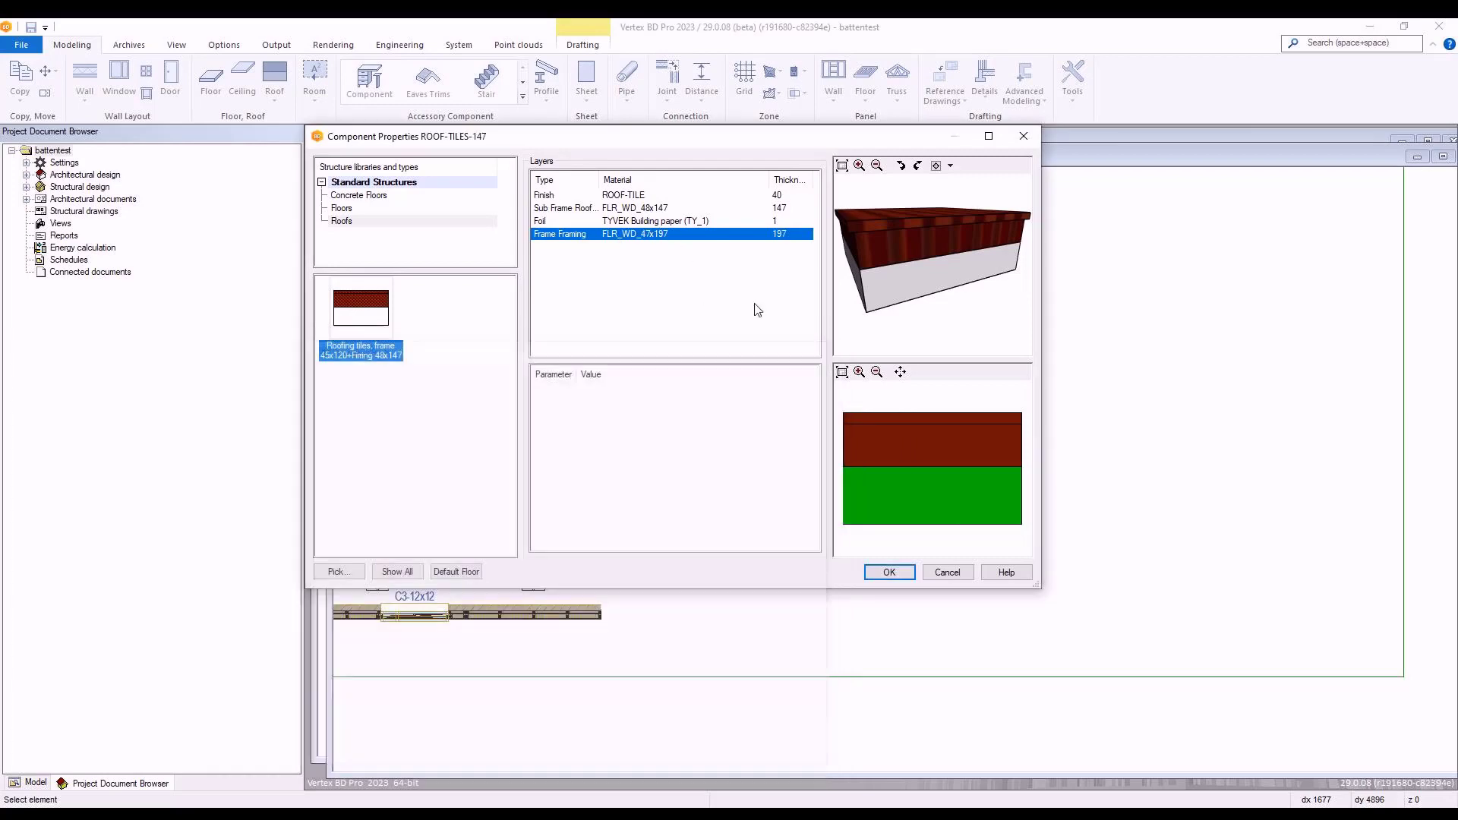
Step: Keep the 48x147 inclined-top framing on the Sub Frame layer and confirm the settings
left_click(660, 211)
right_click(659, 210)
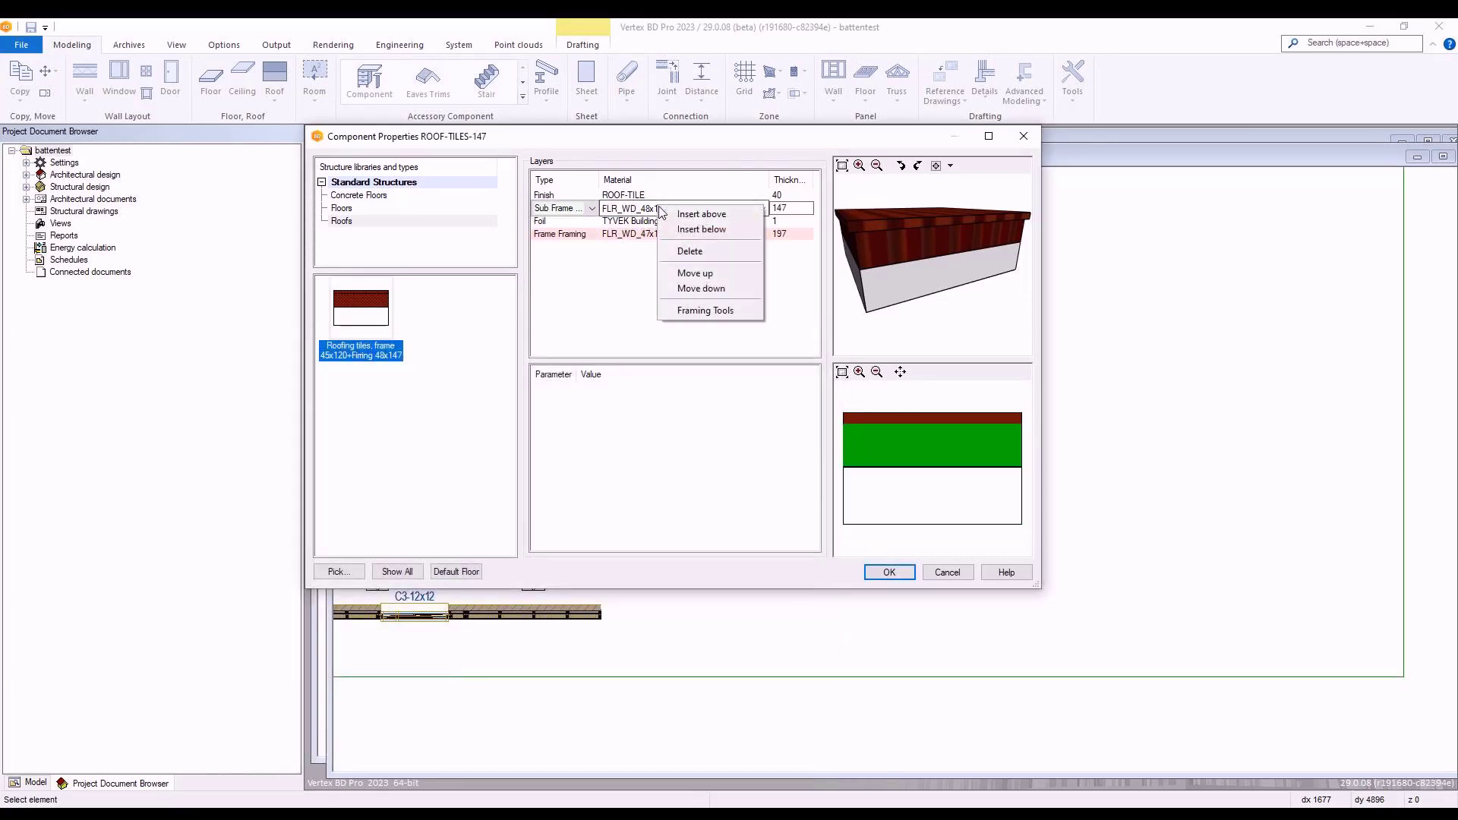
left_click(704, 310)
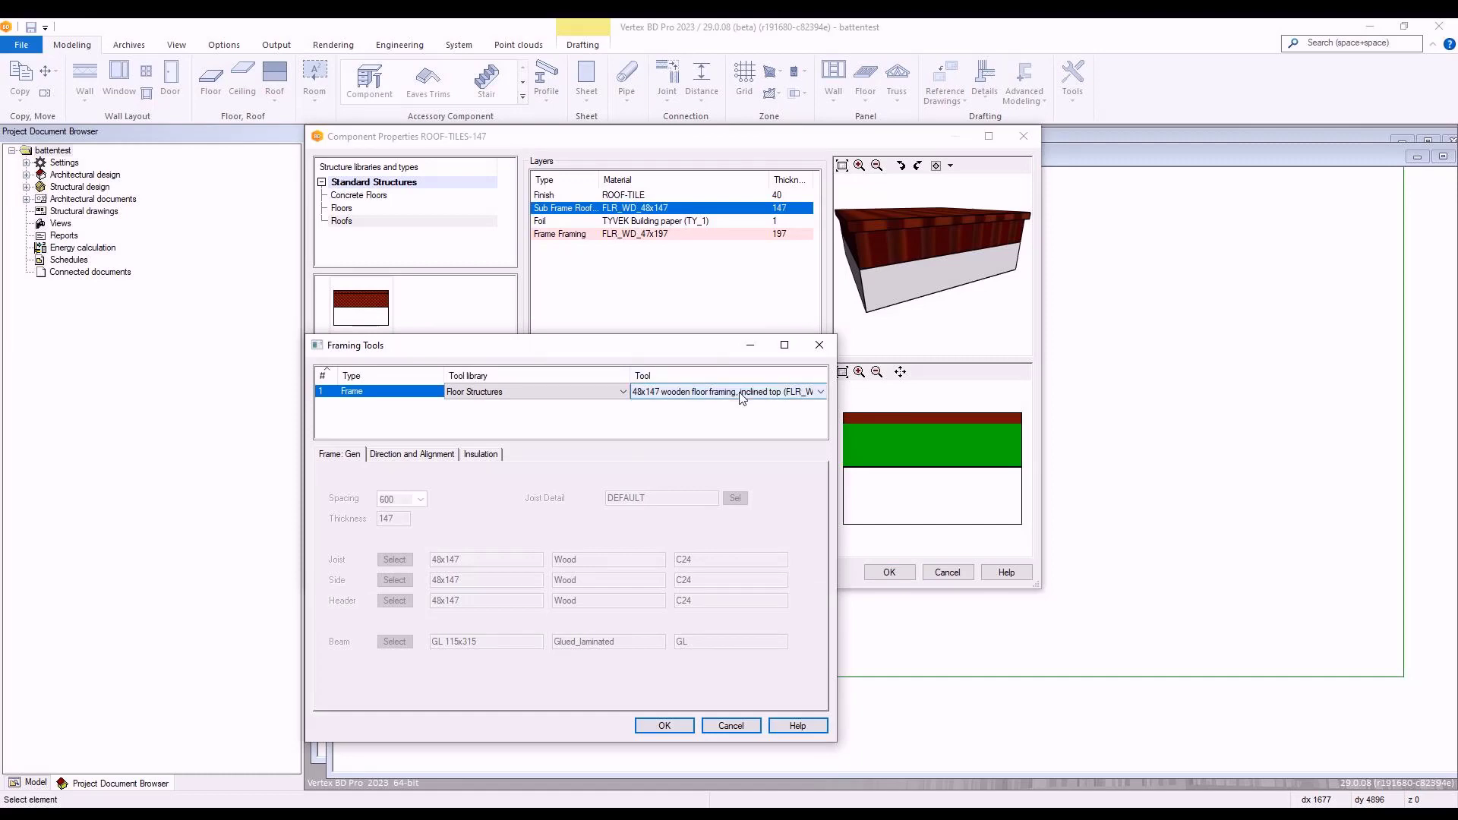
left_click(742, 396)
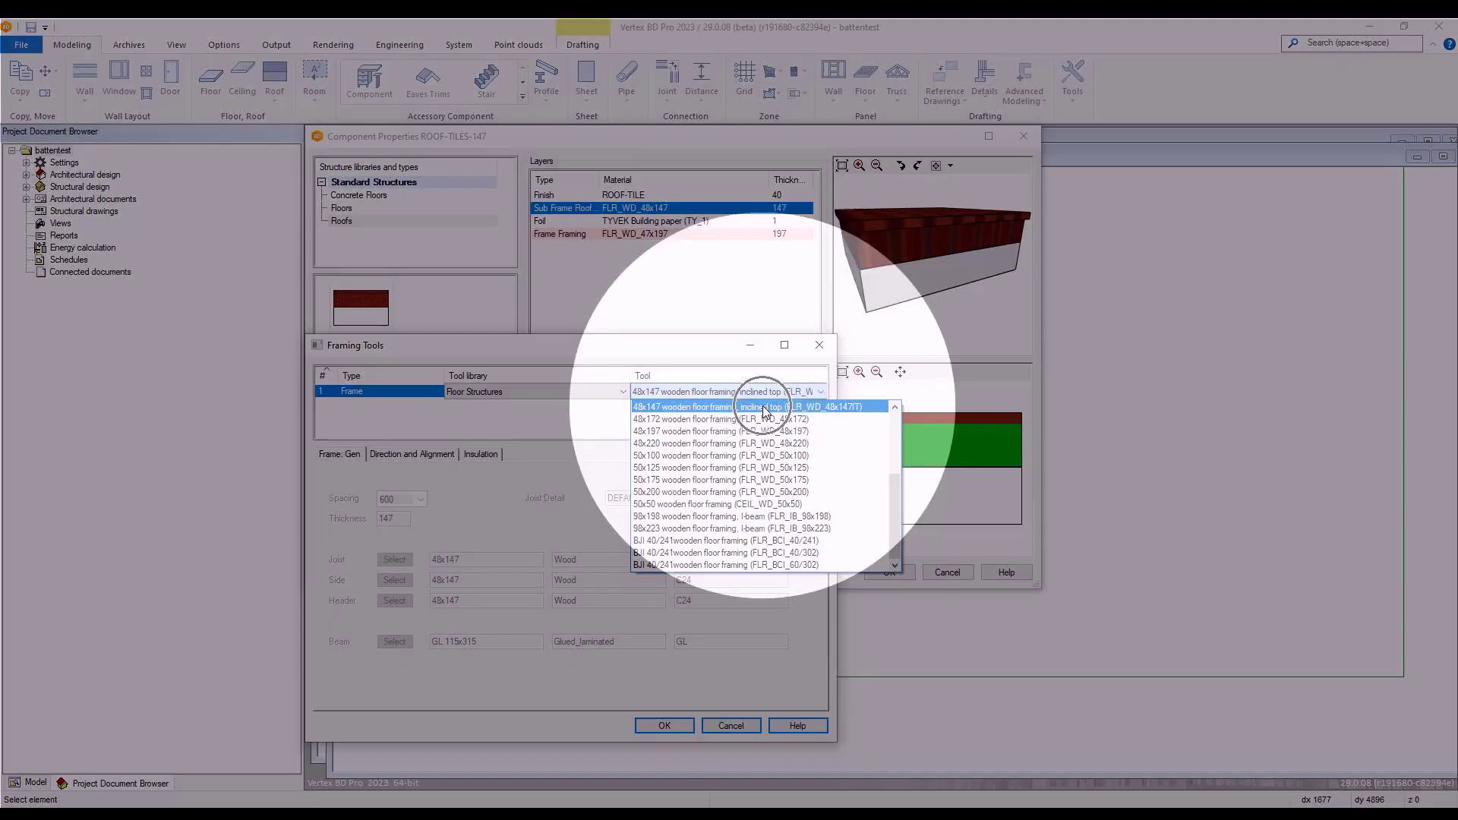
left_click(762, 407)
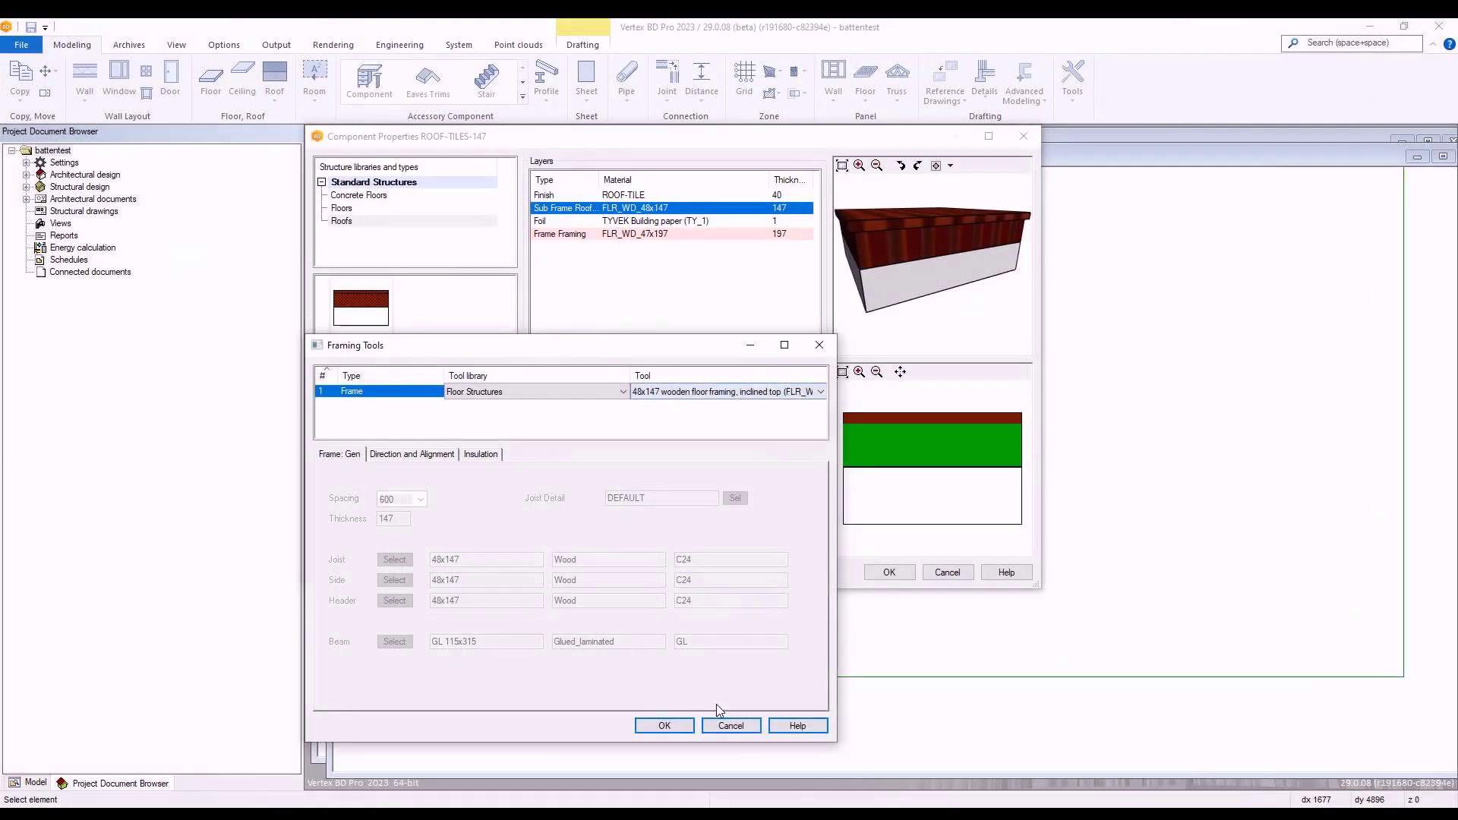
left_click(663, 725)
Step: Draw the rectangular ROOF-TILES-147 floor to the right of the wall by two opposite corners
left_click(887, 573)
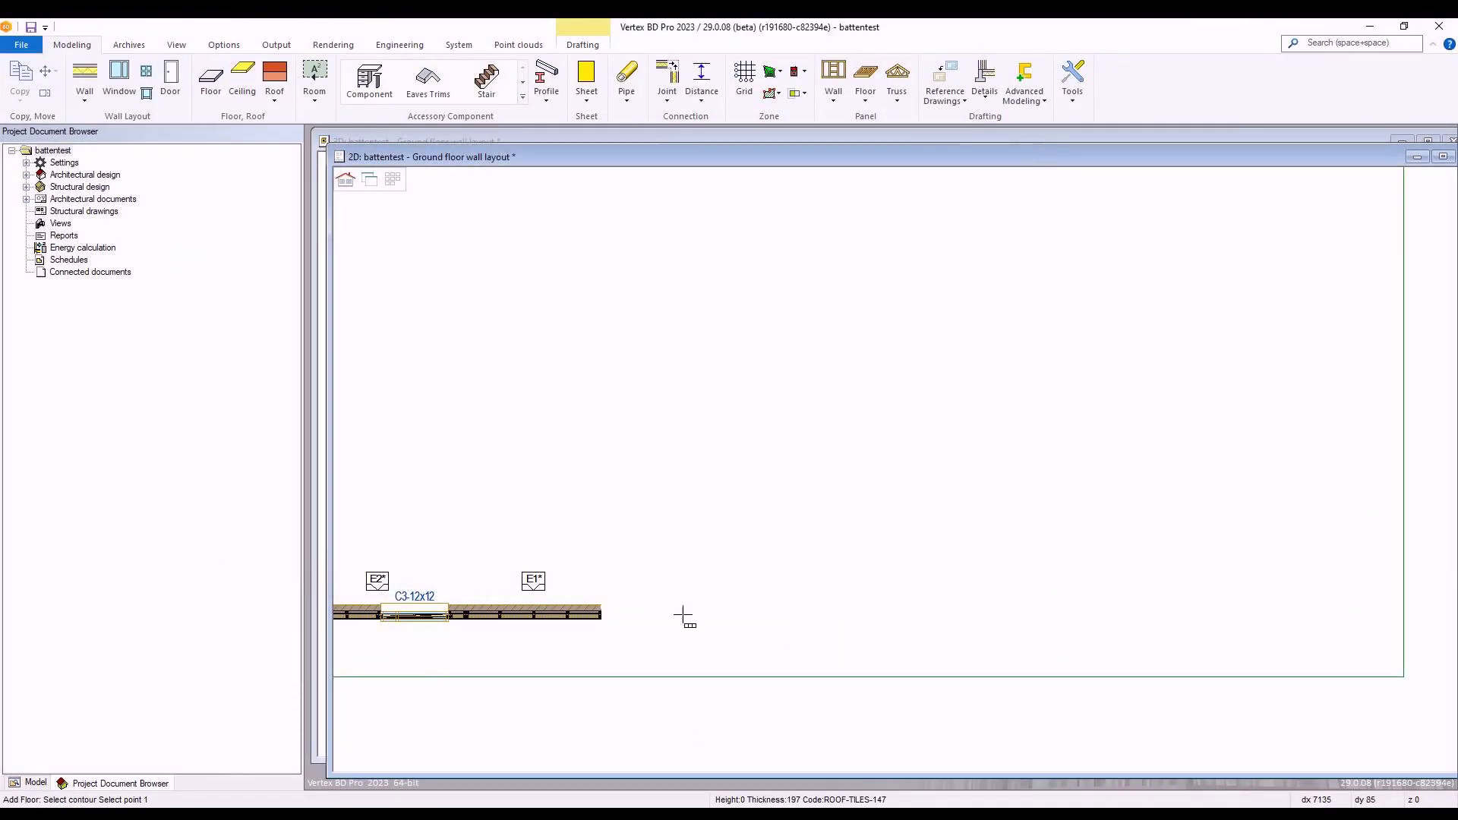
left_click(639, 634)
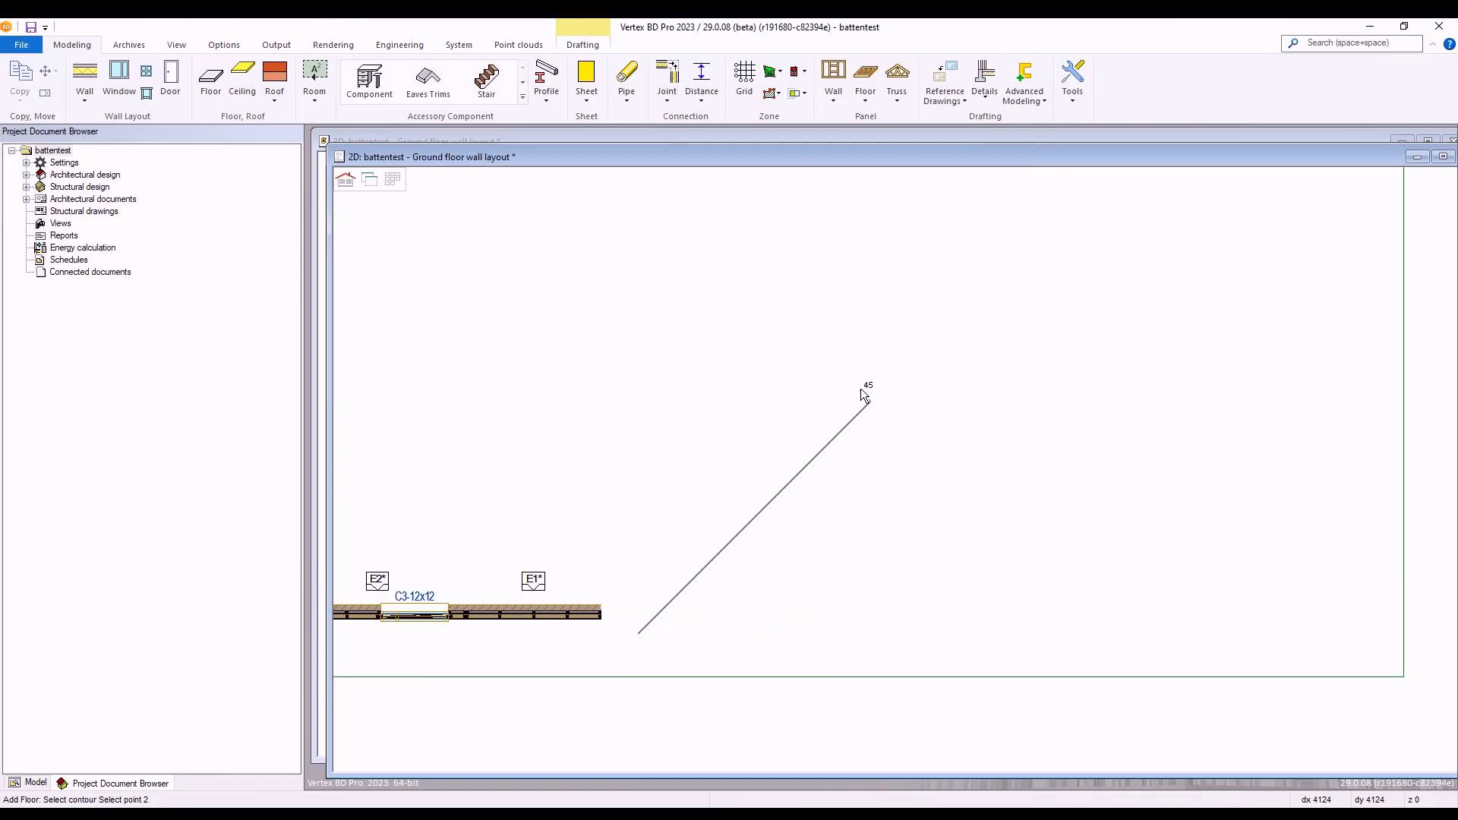
left_click(870, 396)
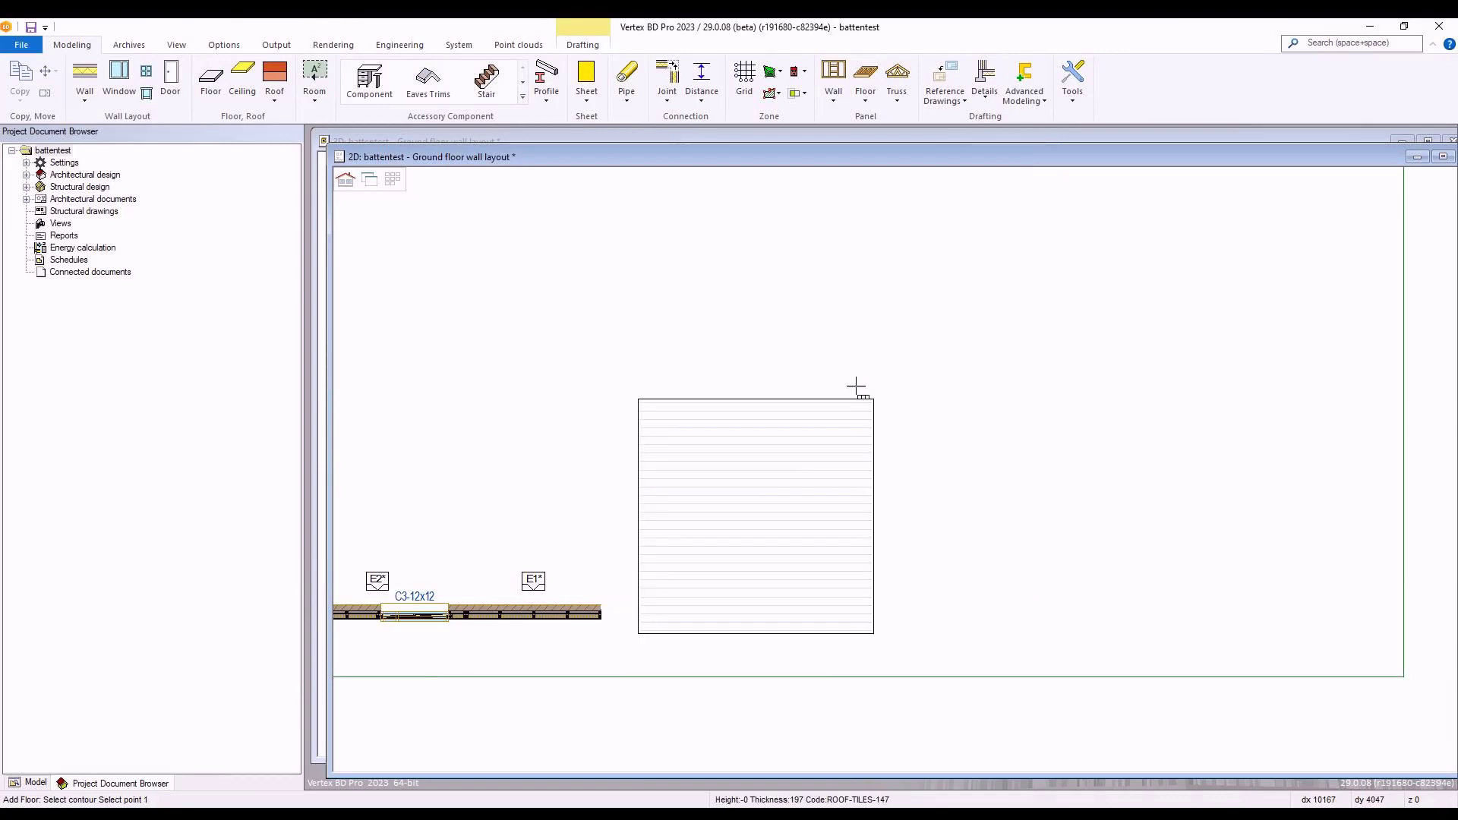
key("Escape")
Step: Select the new floor and choose its FUR_WD_45 layer for editing
scroll(835, 524, "up", 2)
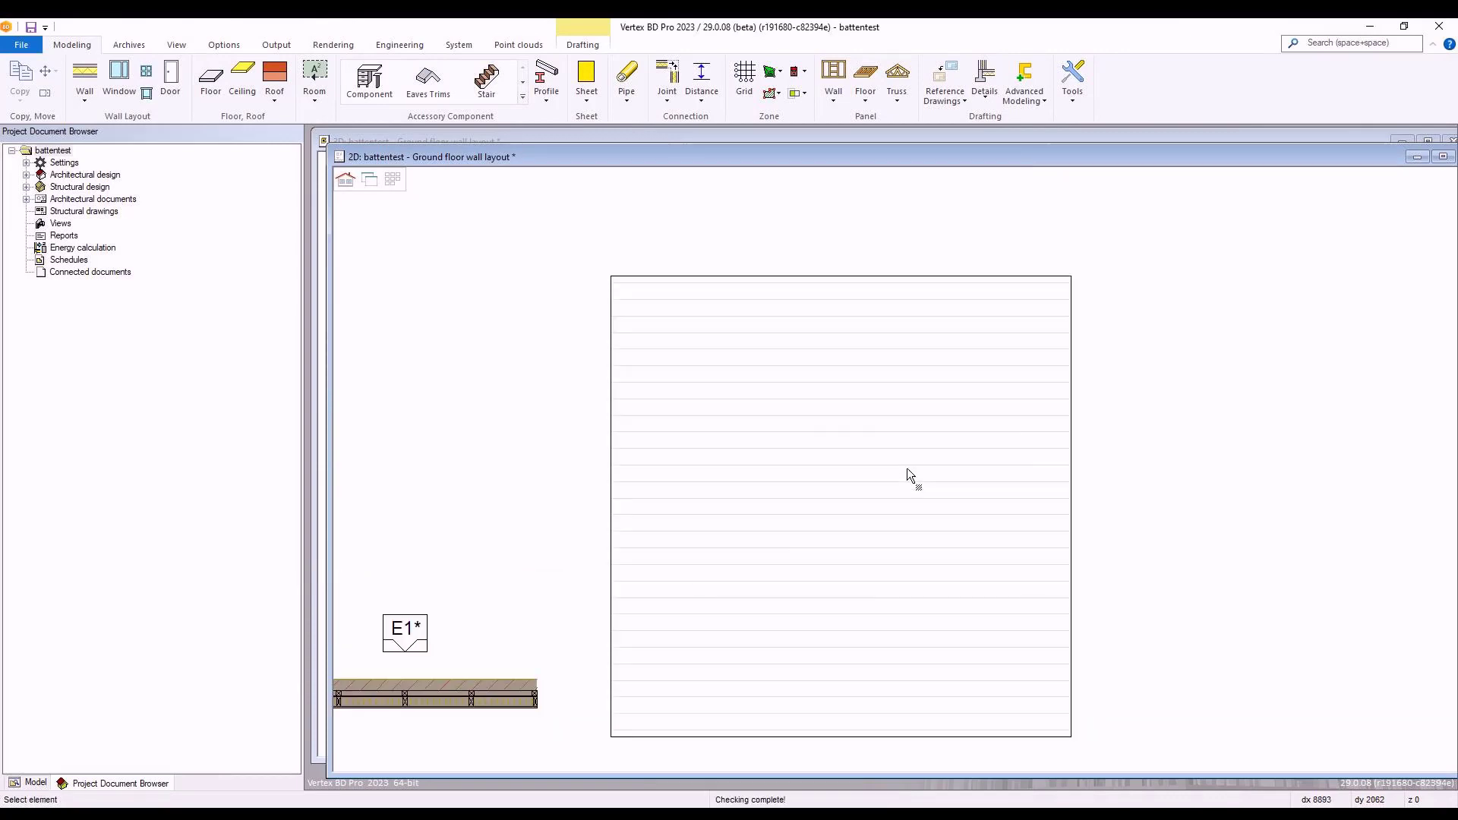
left_click(799, 529)
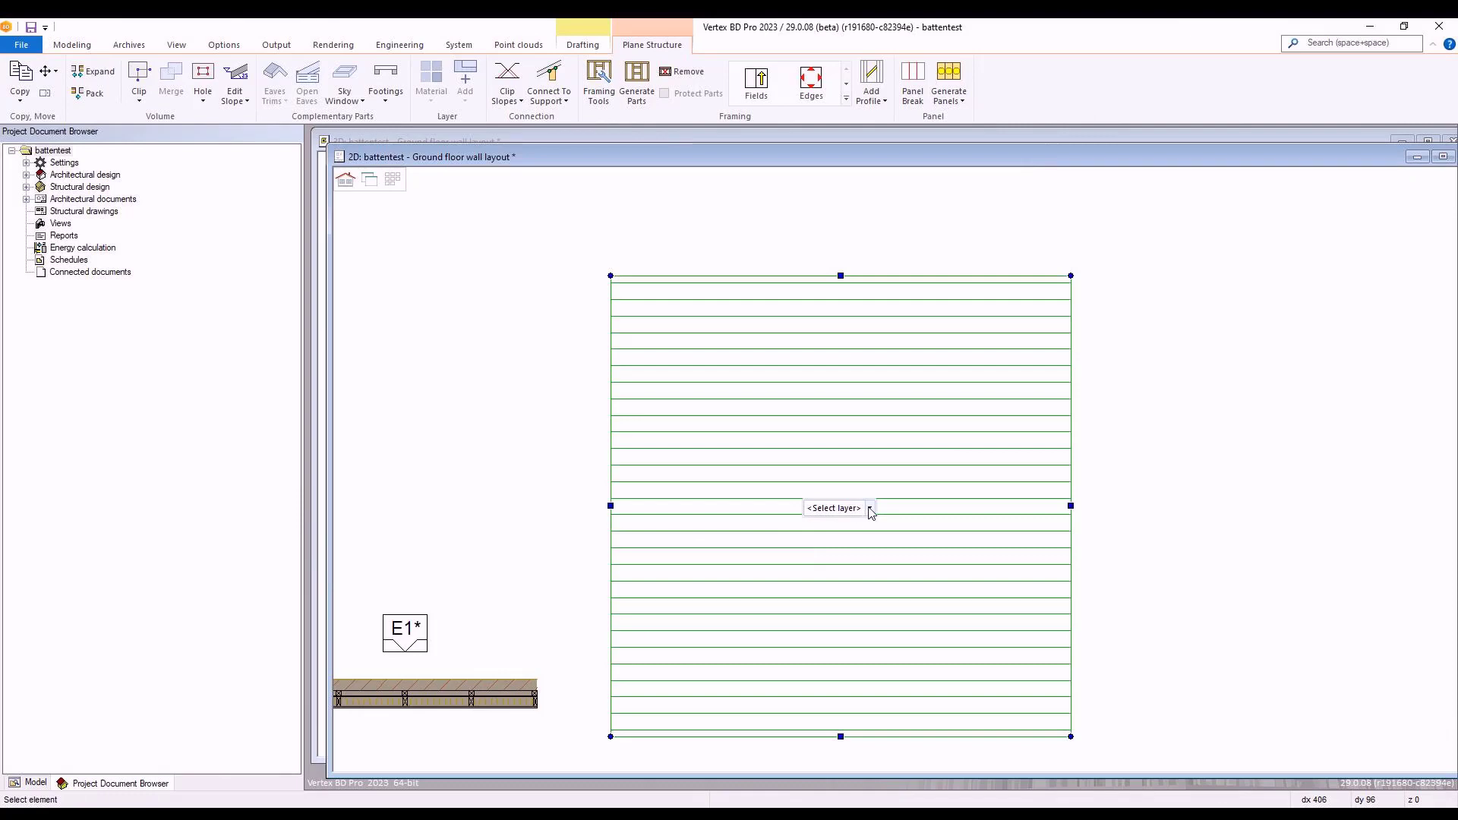
left_click(870, 509)
left_click(843, 547)
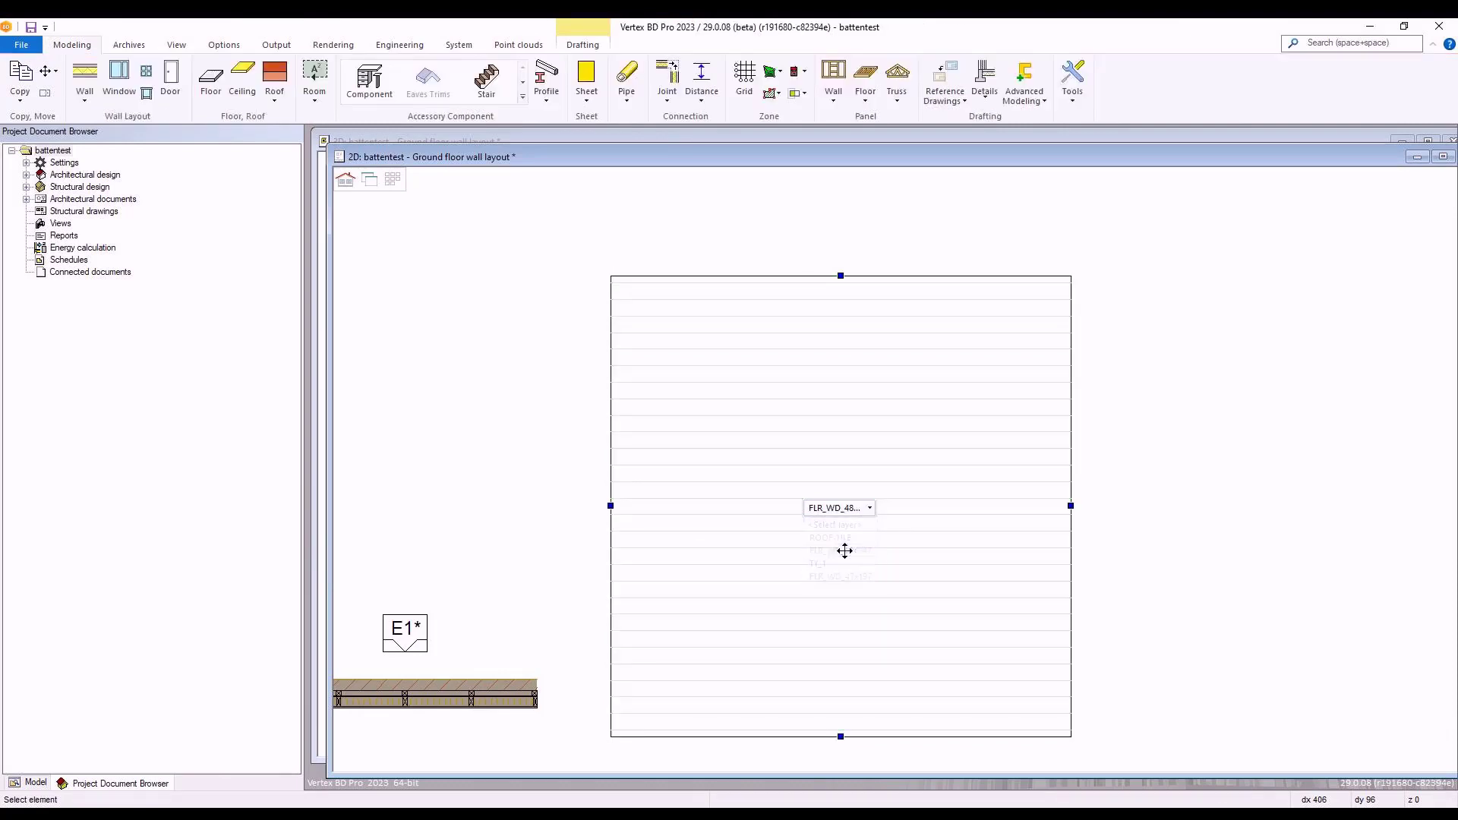
Step: Set the FUR_WD_45 layer's framing rotation to 90 under Direction and Alignment
right_click(735, 449)
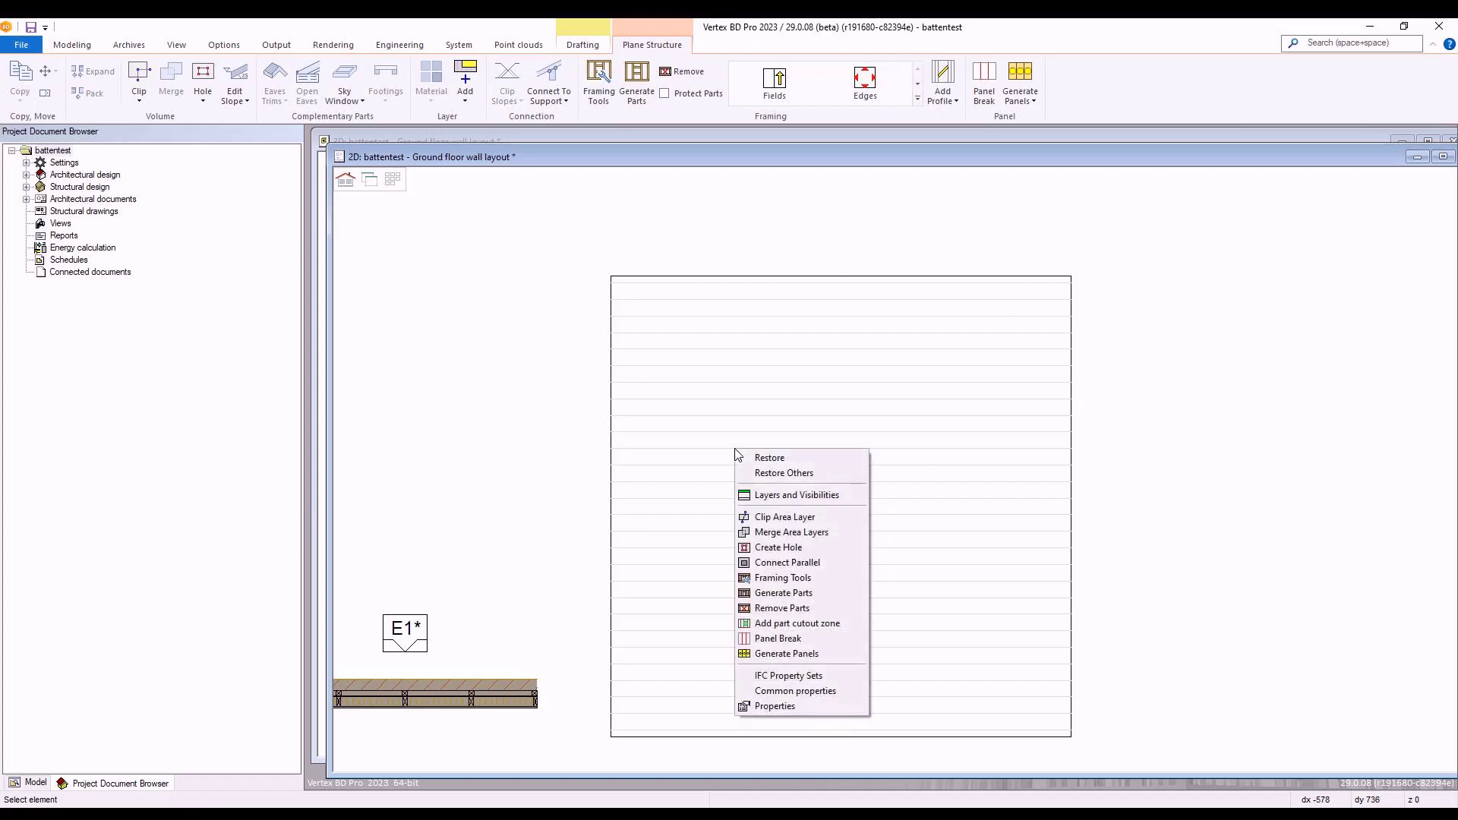
left_click(795, 581)
left_click(437, 251)
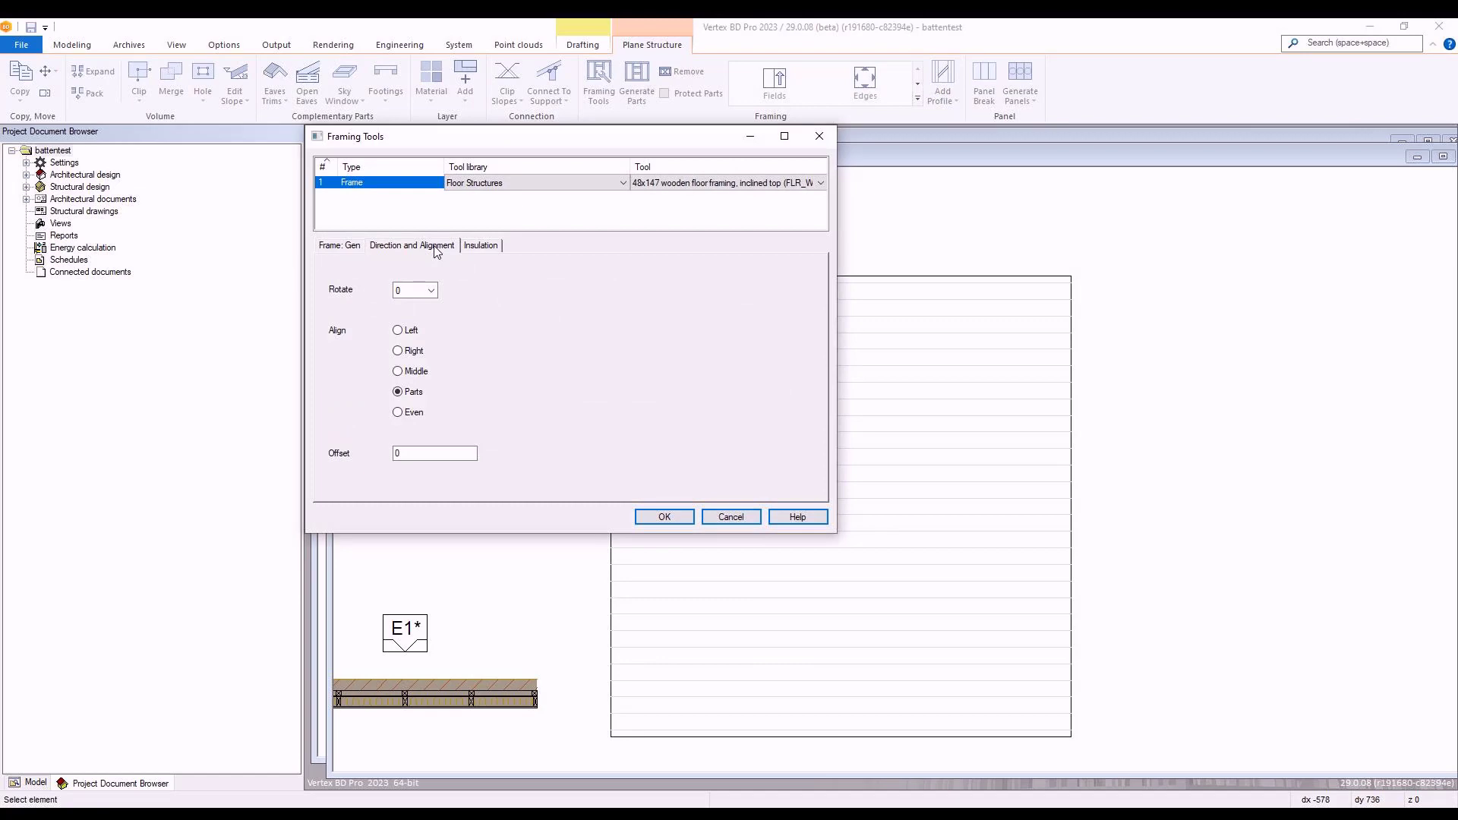
left_click(423, 291)
type("90")
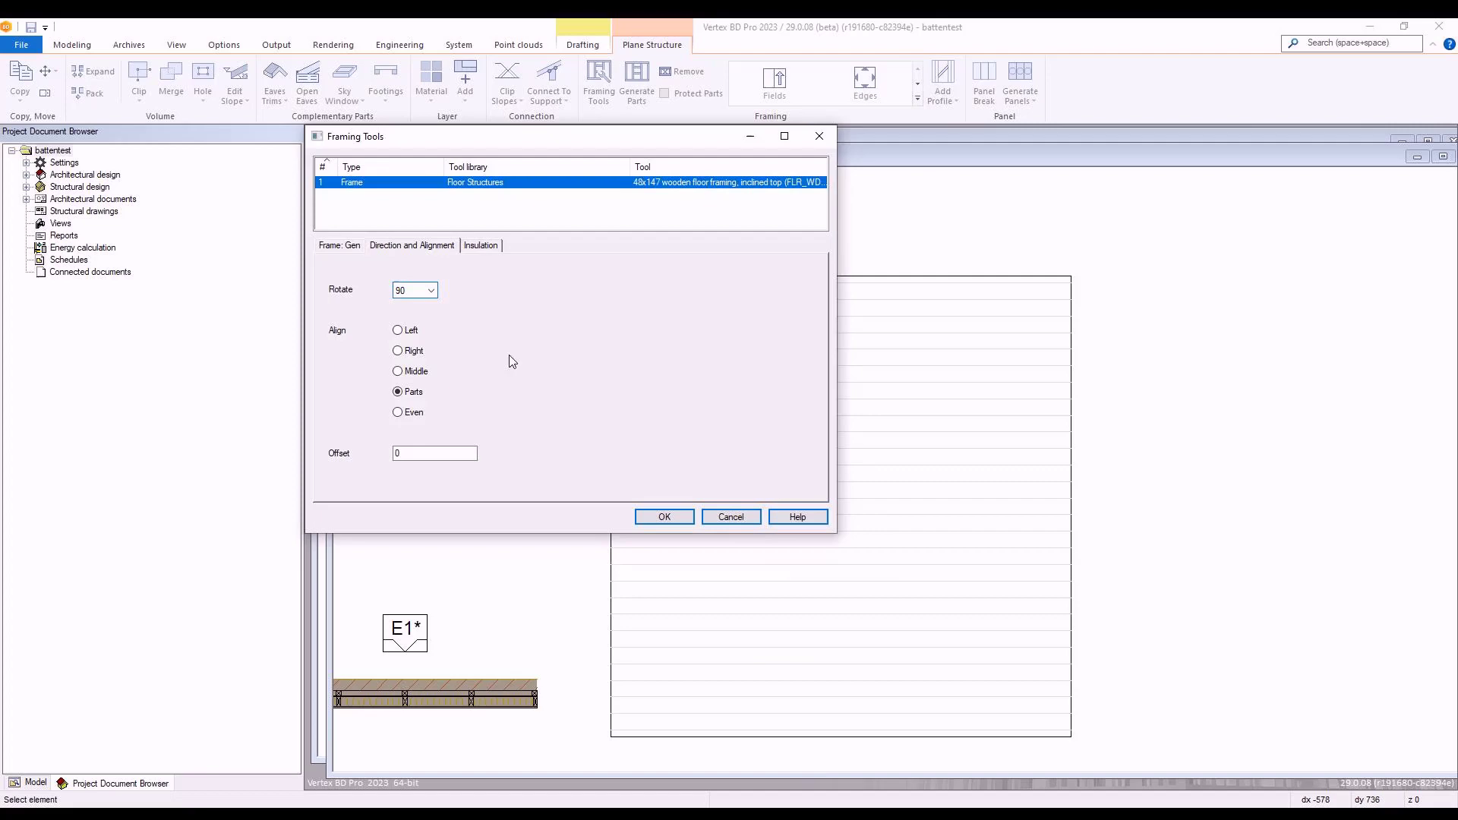
left_click(676, 520)
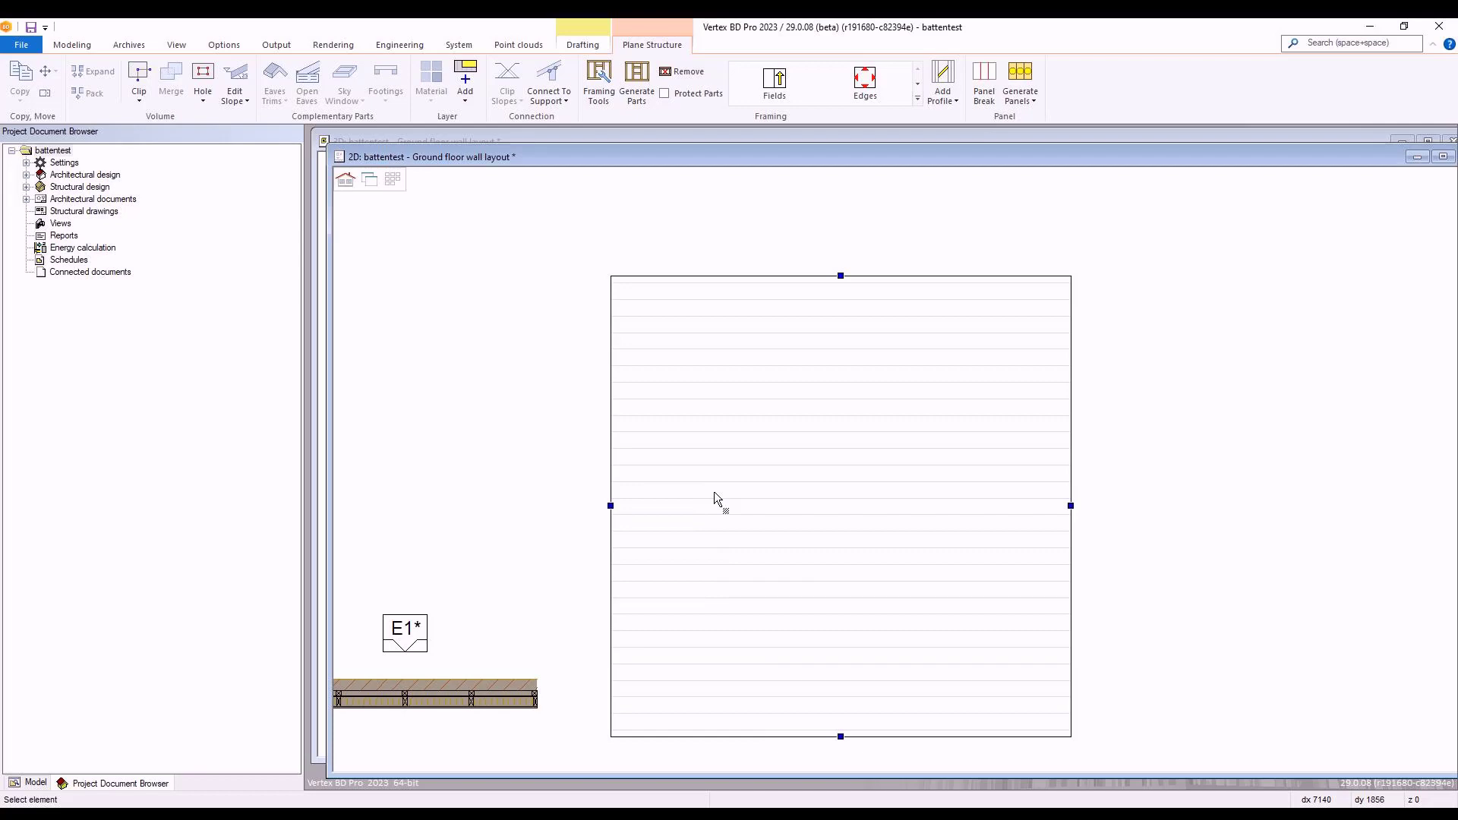
Step: Start Edit Thickness Of Layer By Top on the tiled slab's top layer, locking its back corner
right_click(714, 498)
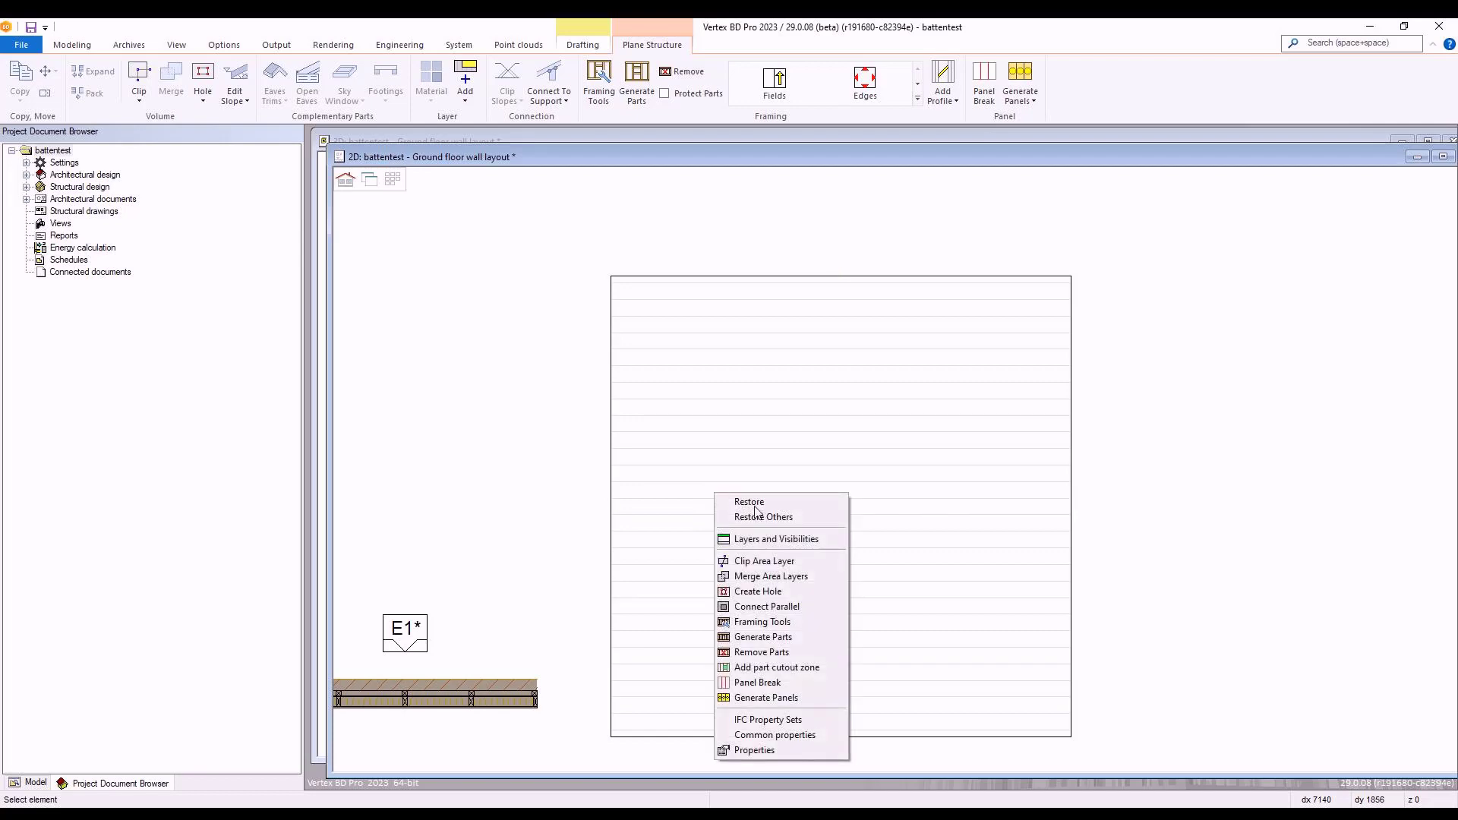
left_click(805, 563)
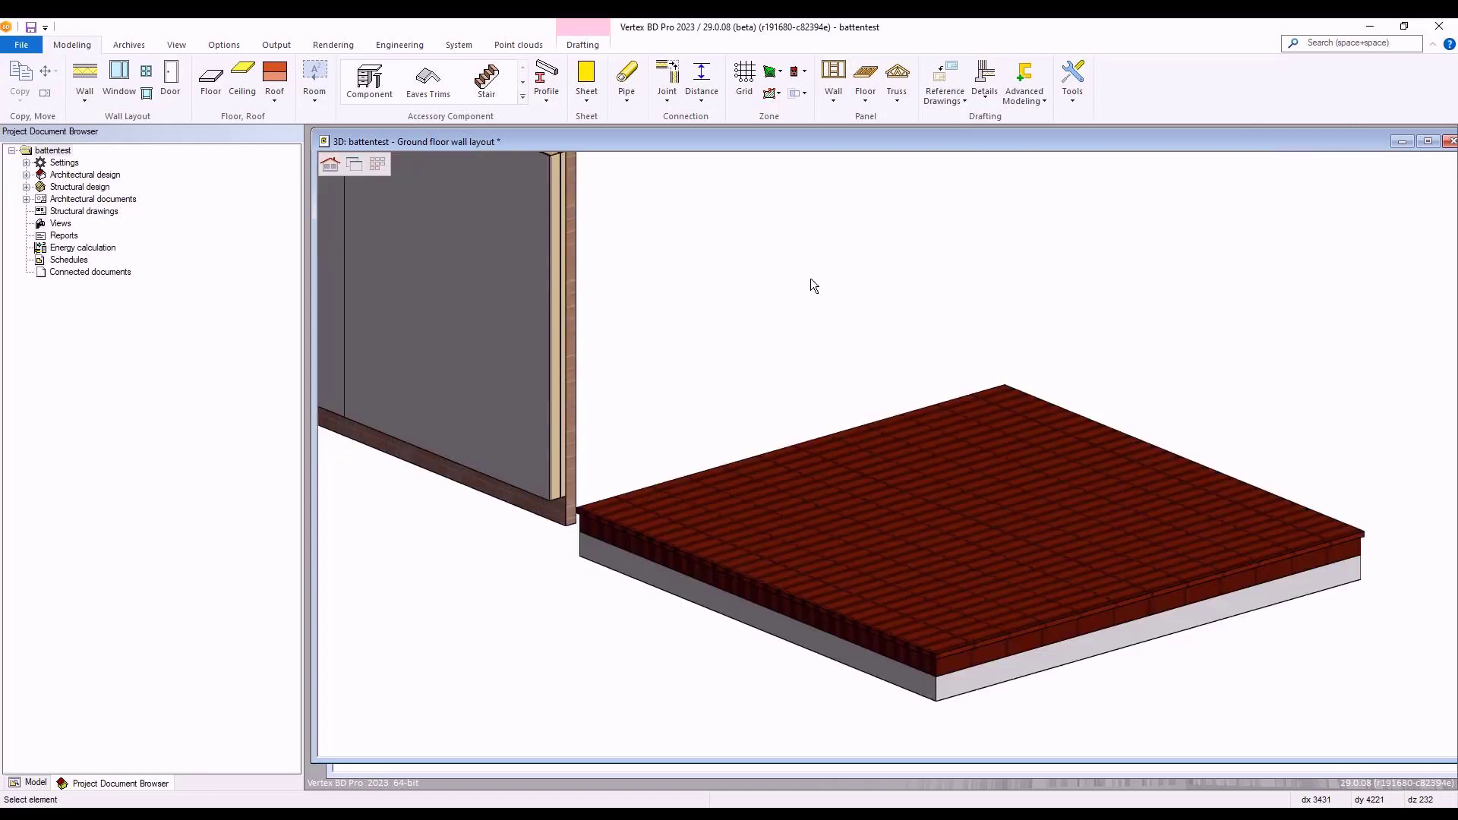
scroll(892, 452, "up", 2)
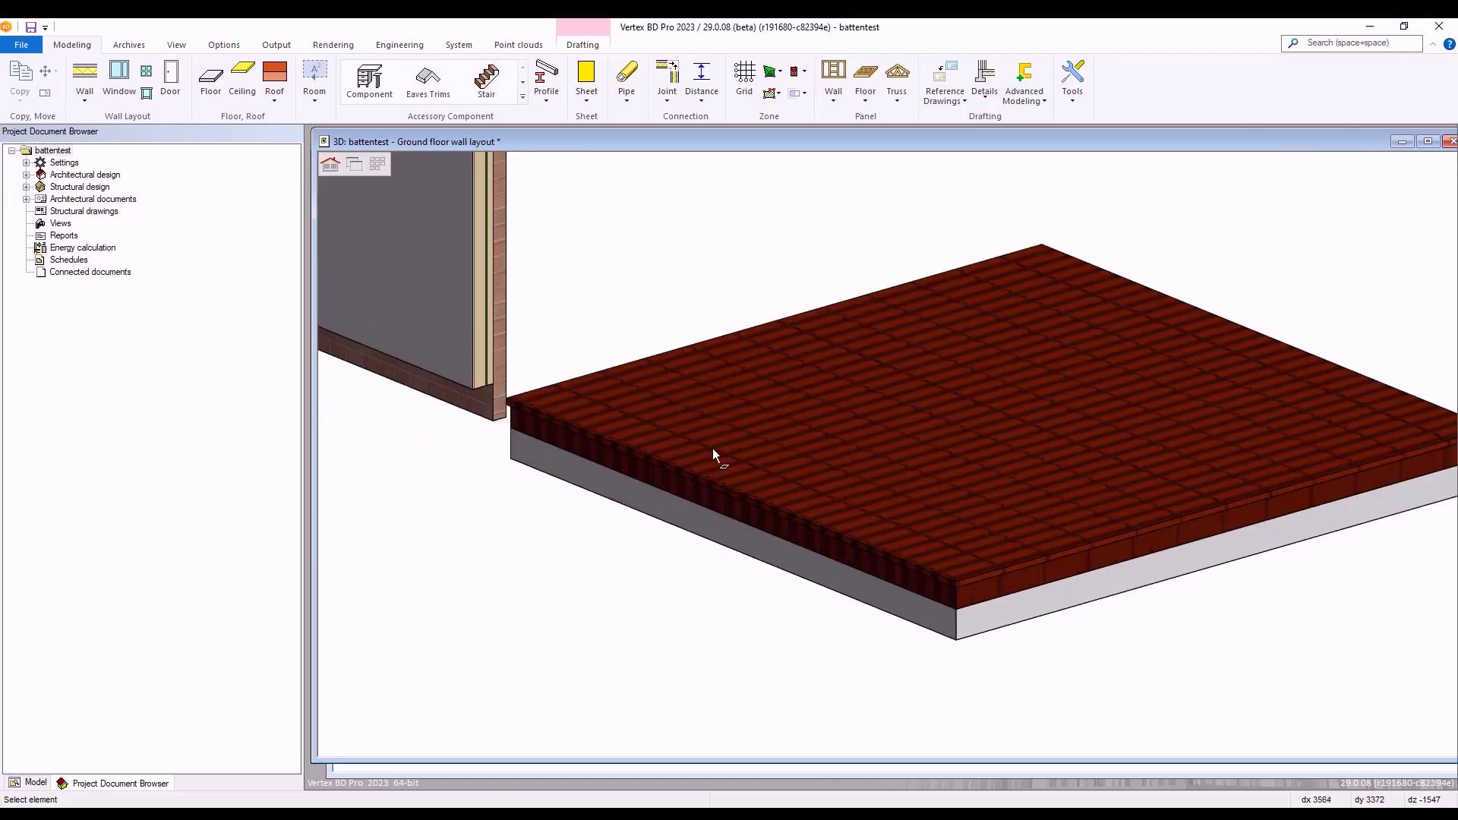
left_click(702, 500)
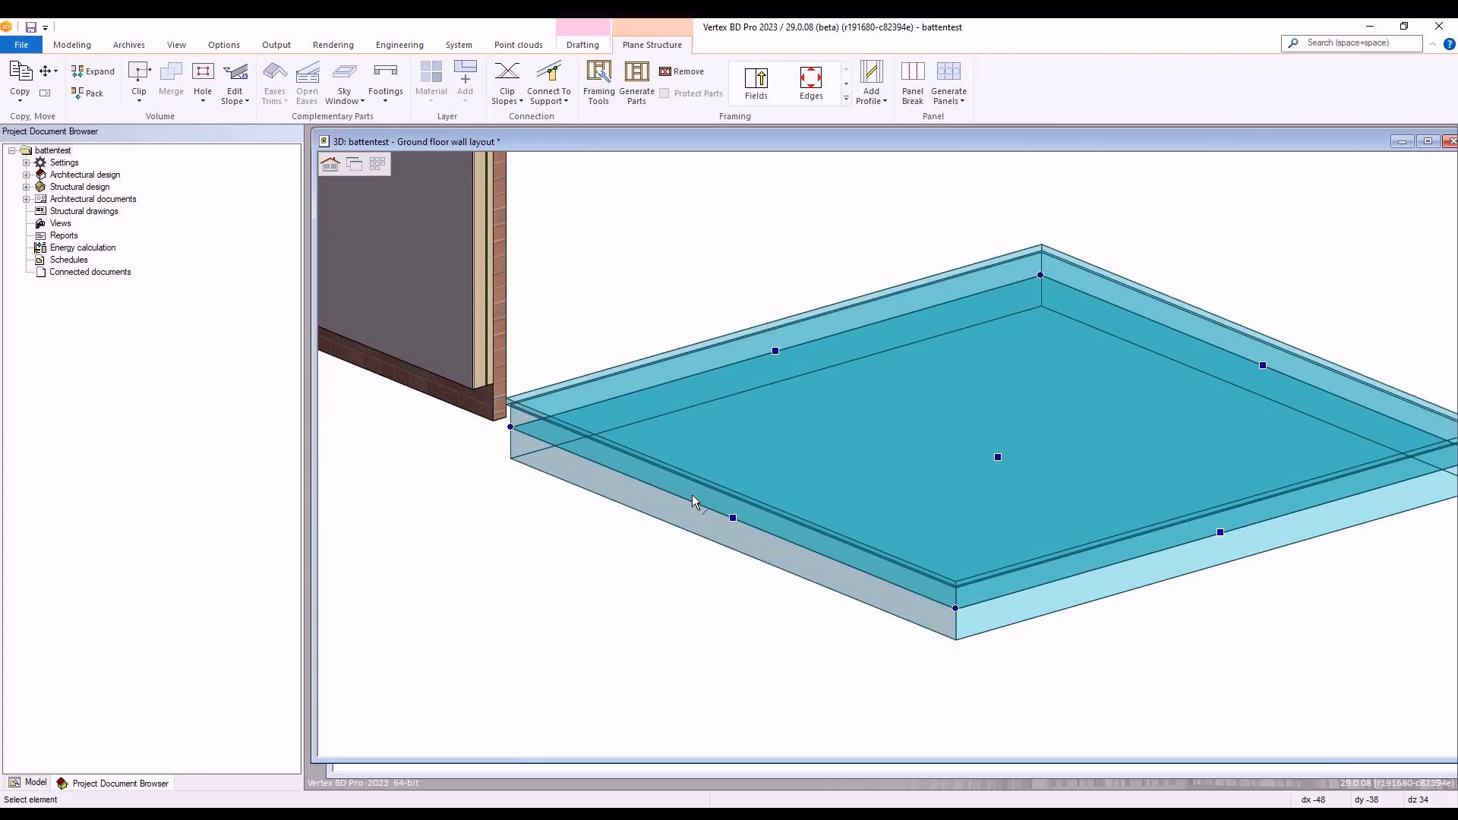
left_click(691, 497)
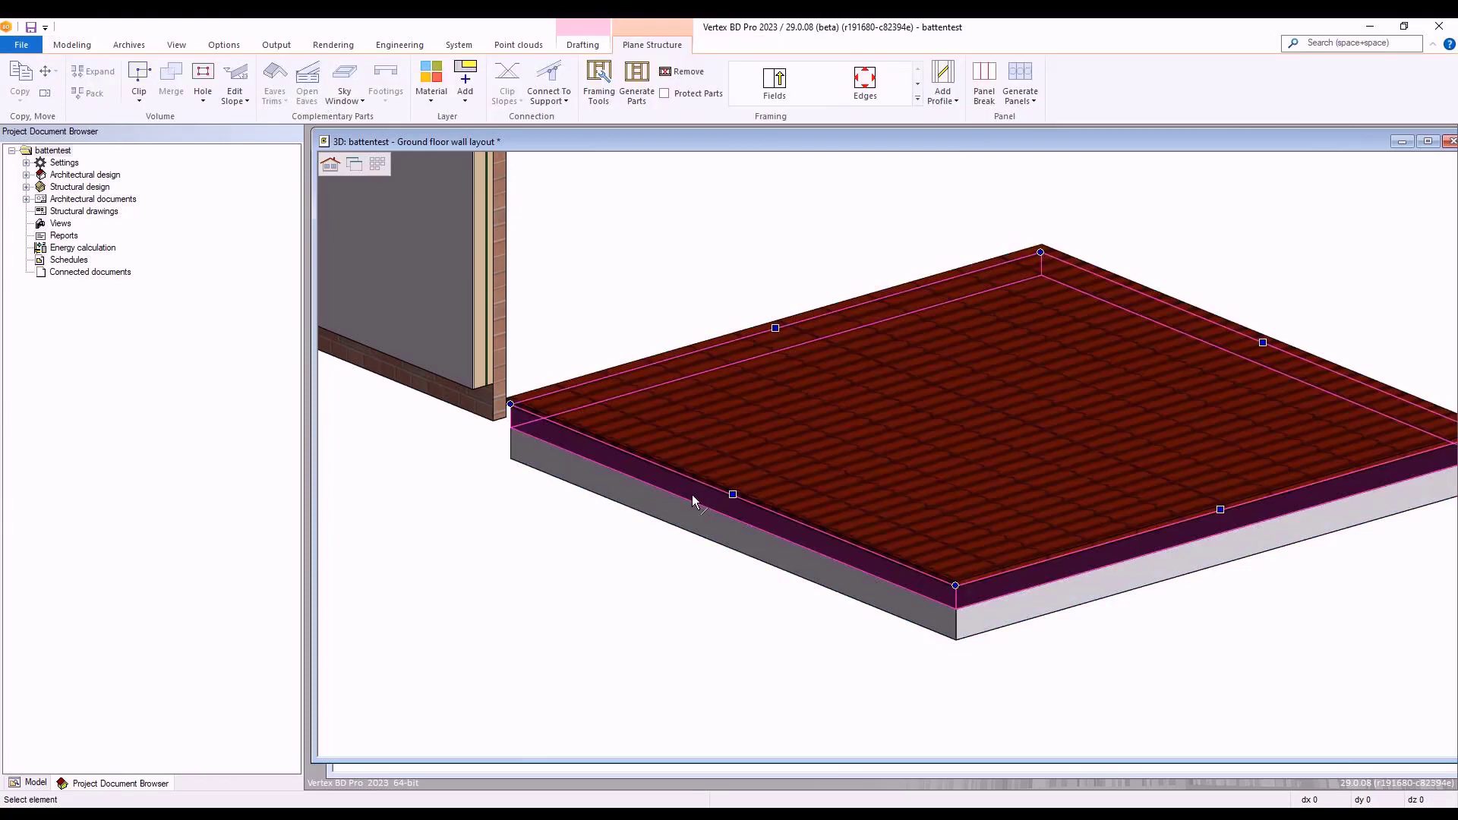
left_click(465, 95)
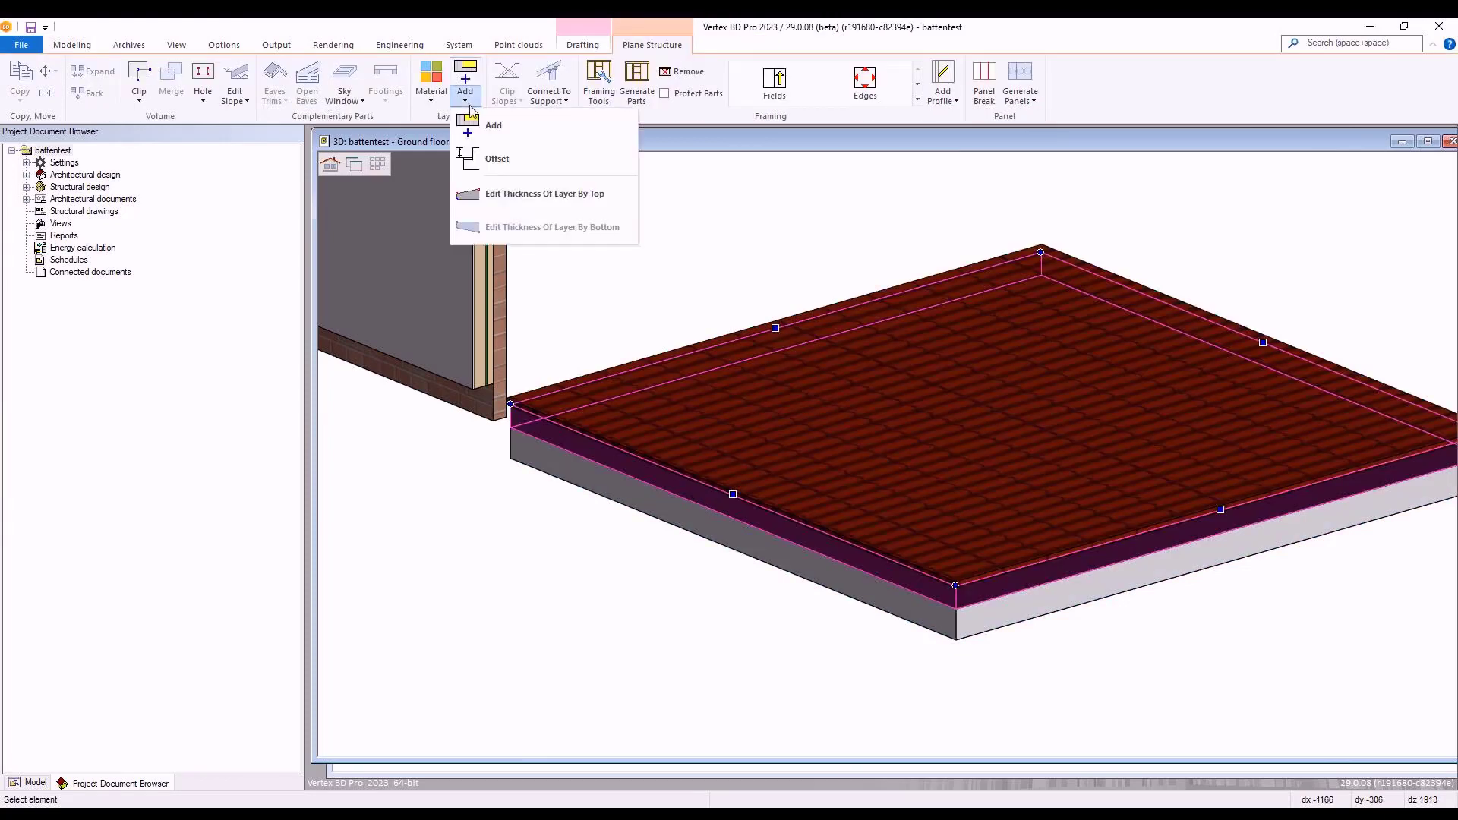
left_click(527, 193)
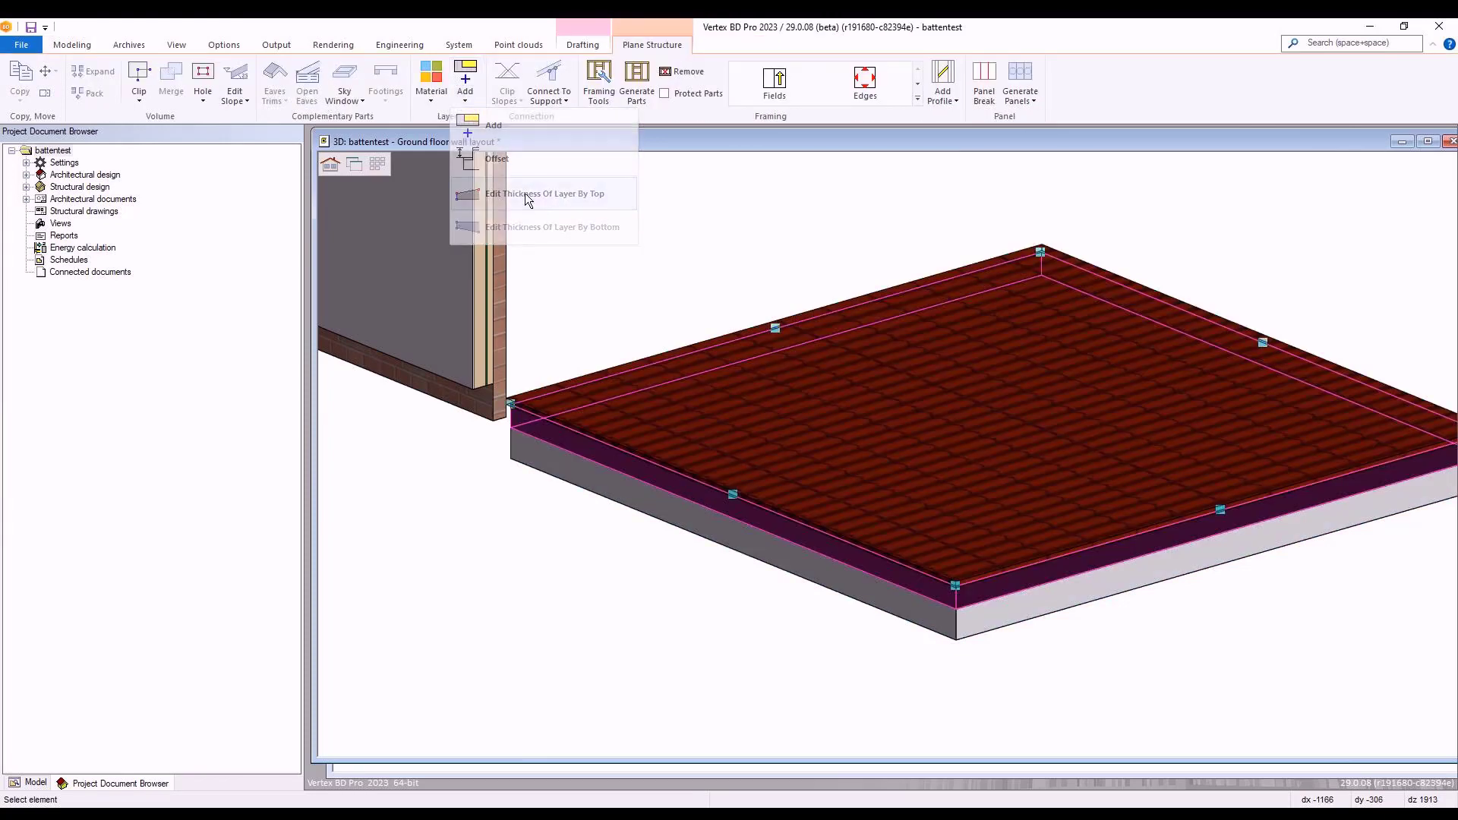
left_click(1037, 265)
Step: Pick the wall corner as the new height point and offset it 75 along the Z axis
scroll(873, 432, "up", 5)
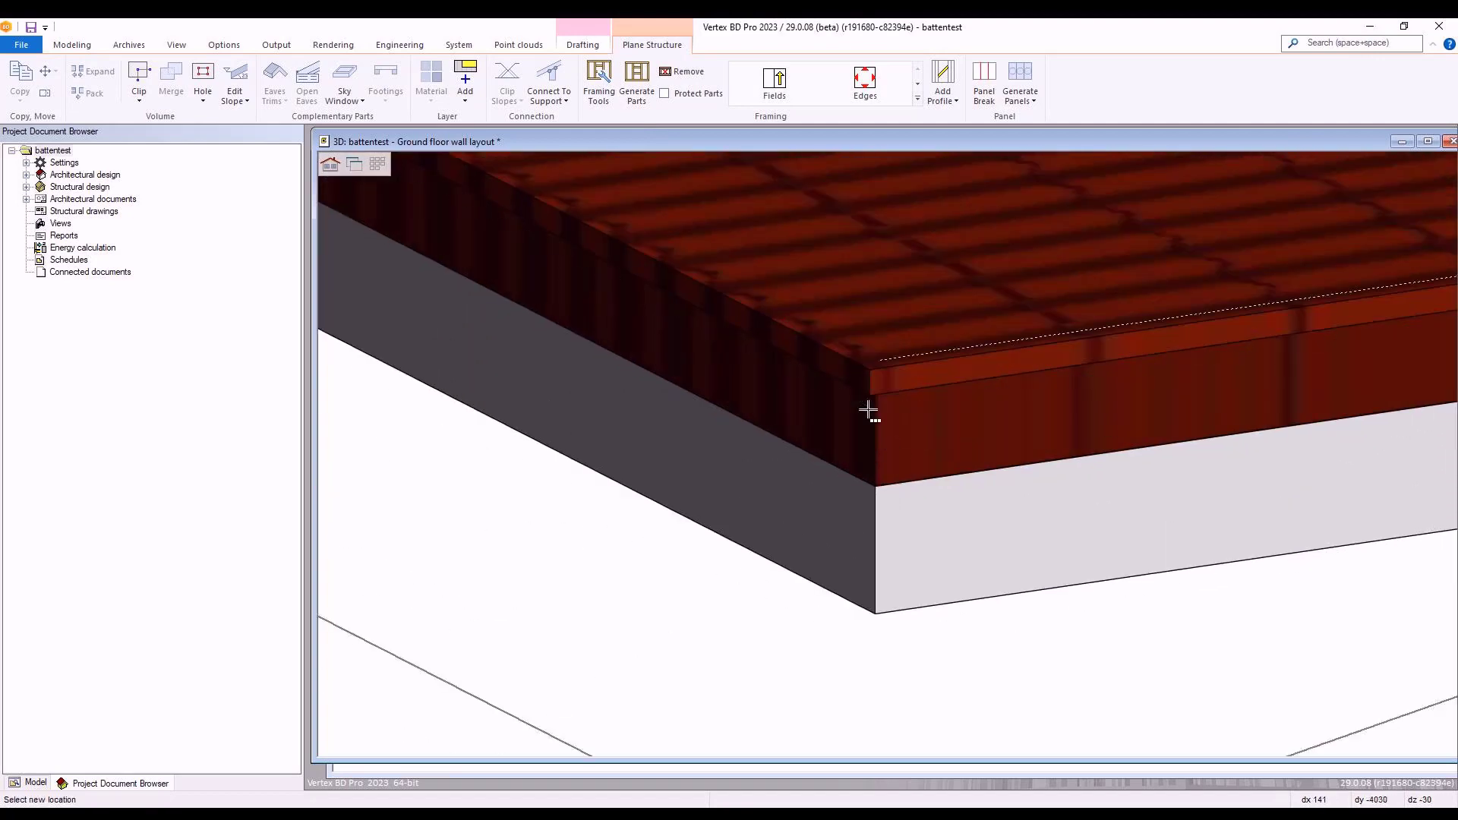
right_click(875, 482)
mouse_move(948, 498)
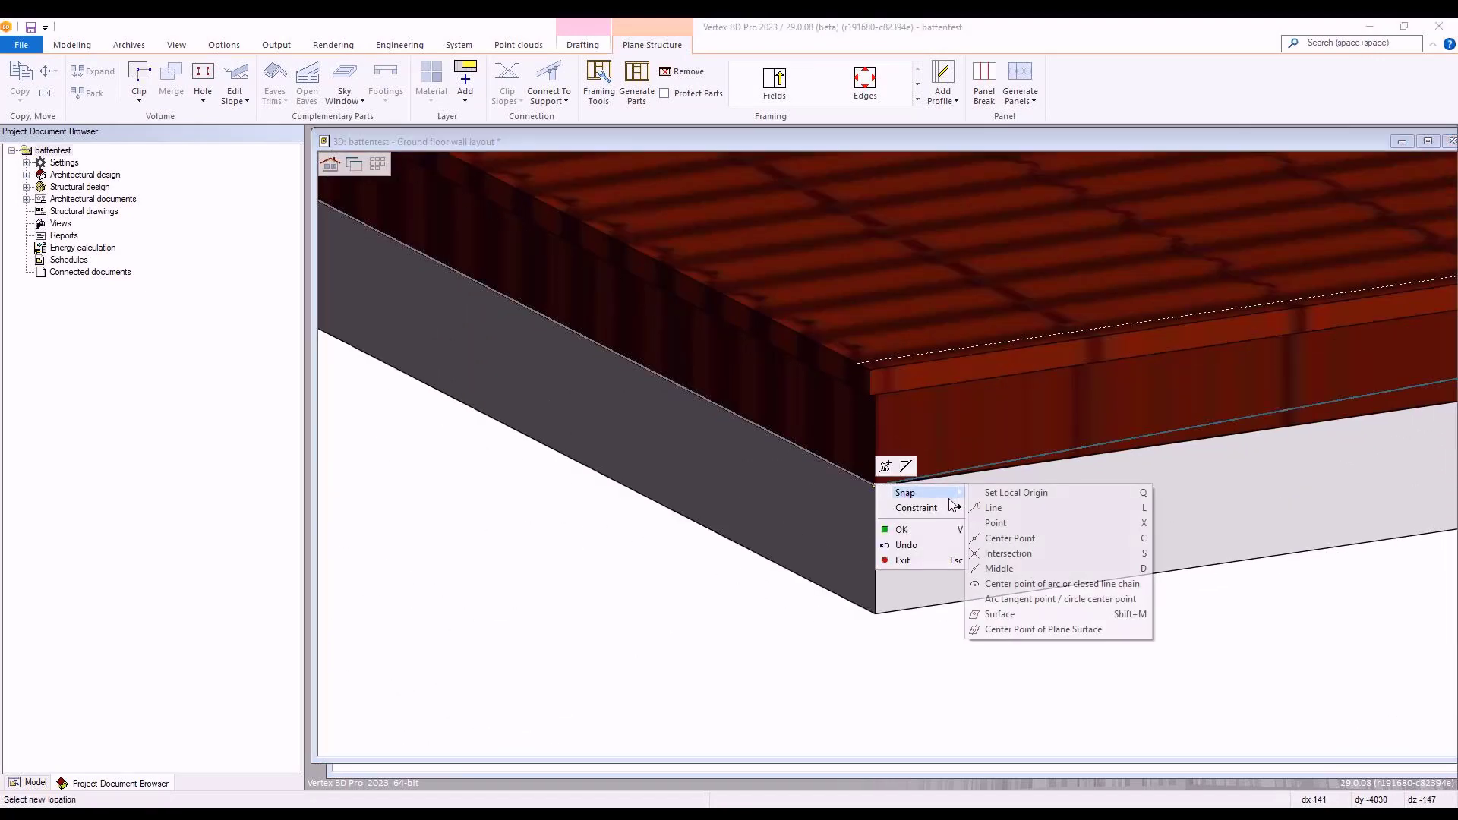
left_click(1010, 495)
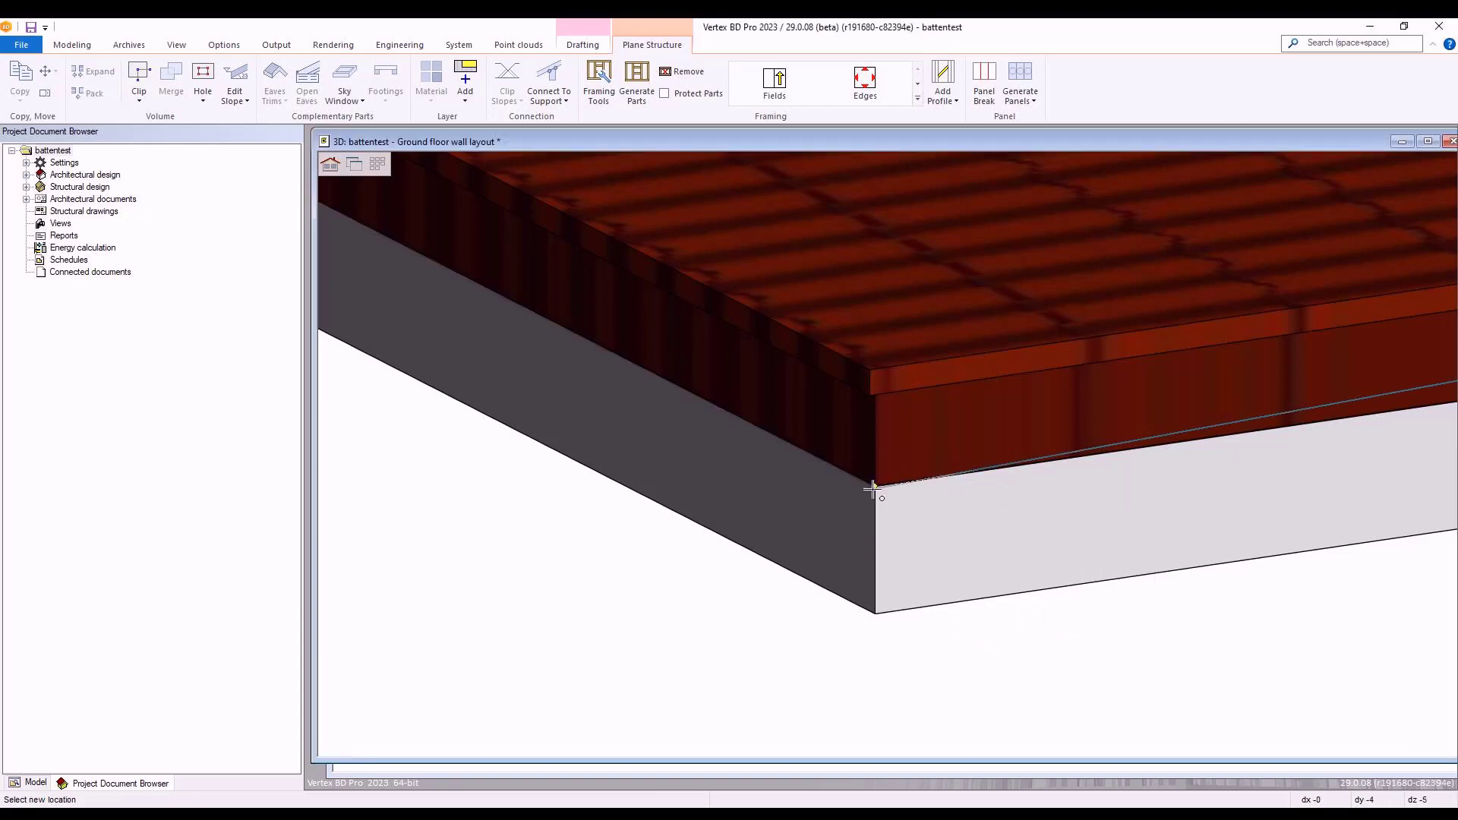
right_click(873, 488)
mouse_move(919, 514)
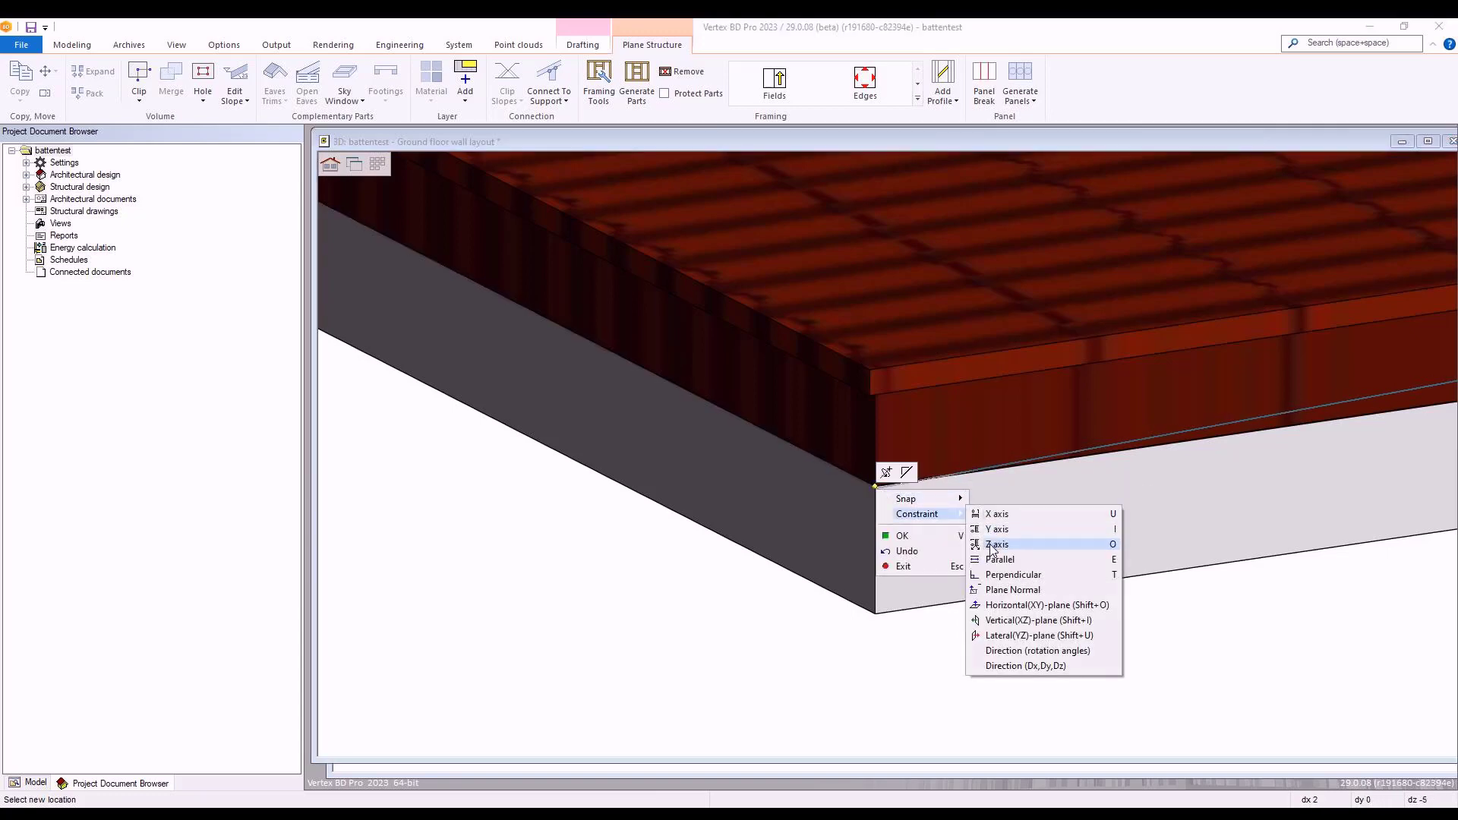
left_click(995, 544)
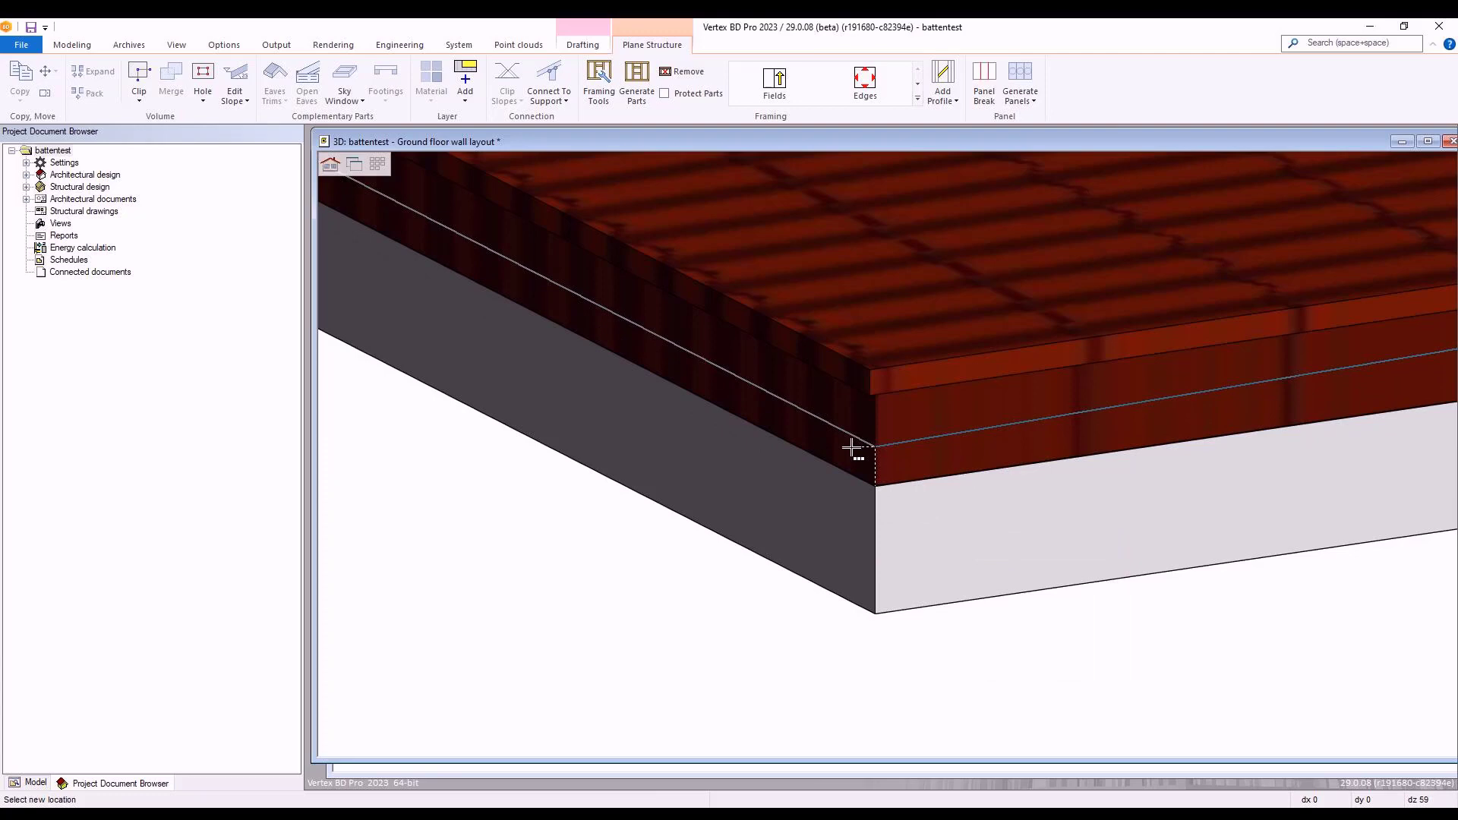
type("1")
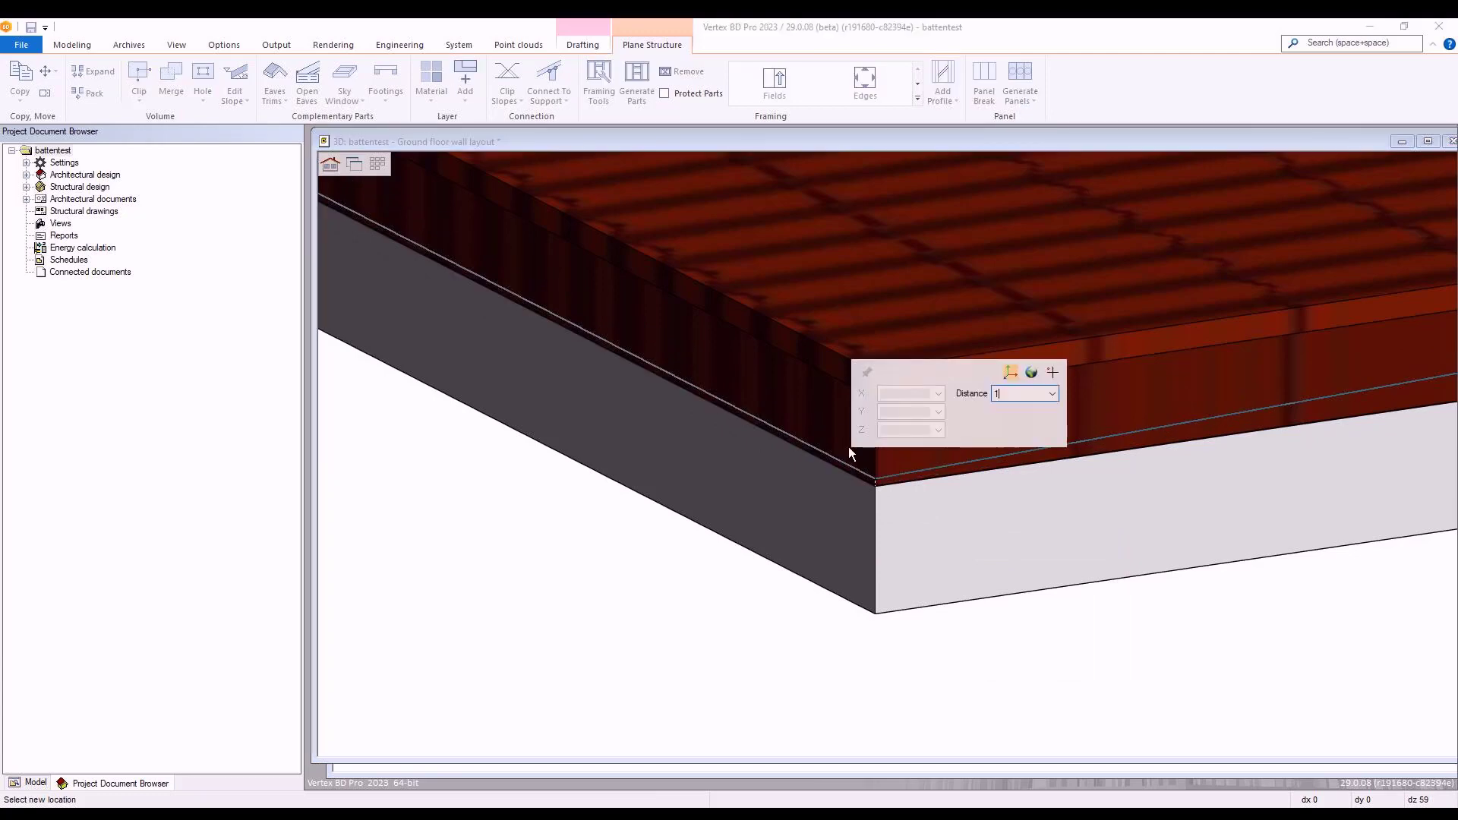
key("BackSpace")
type("75")
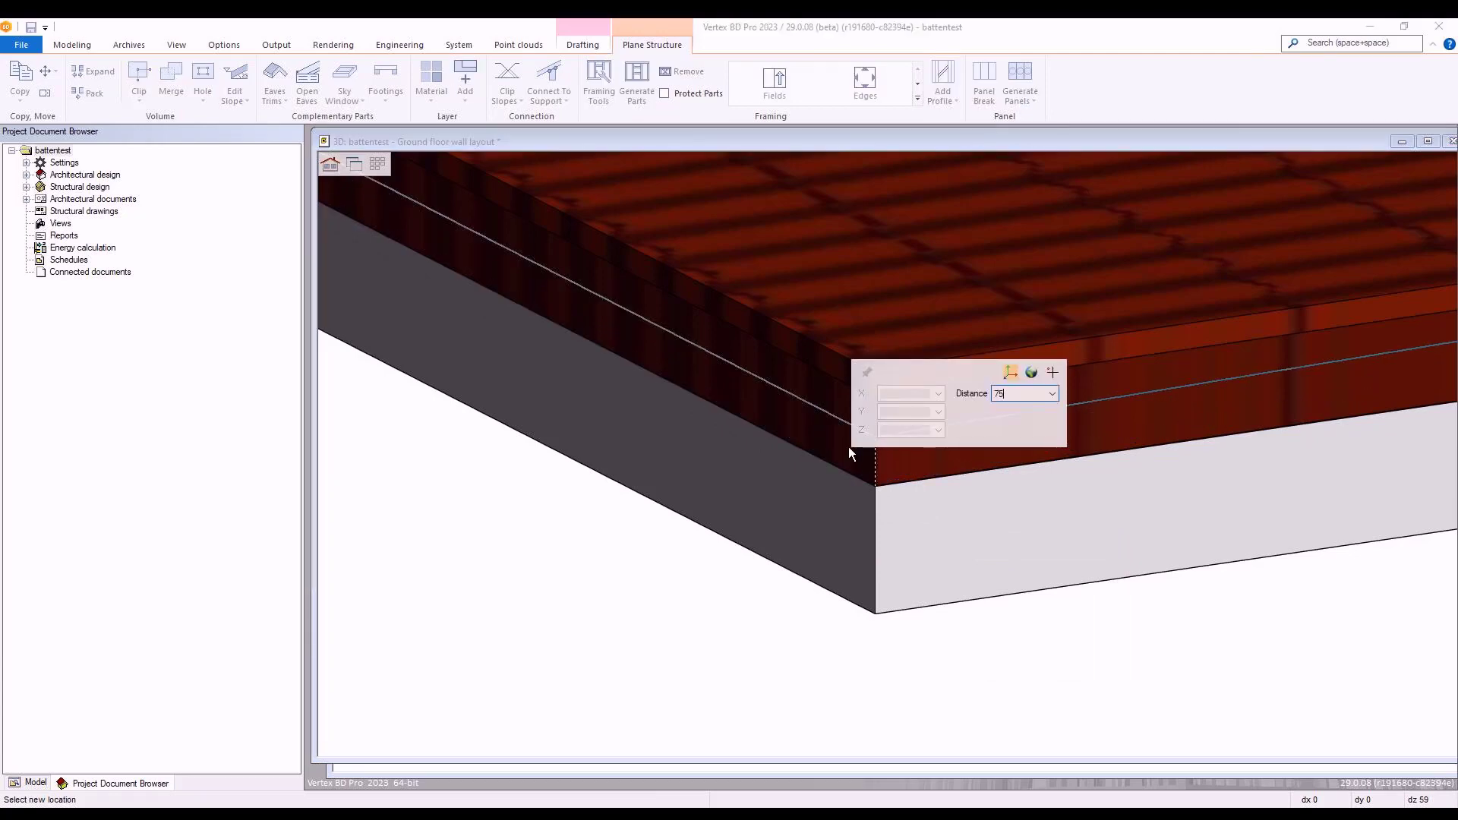
key("Return")
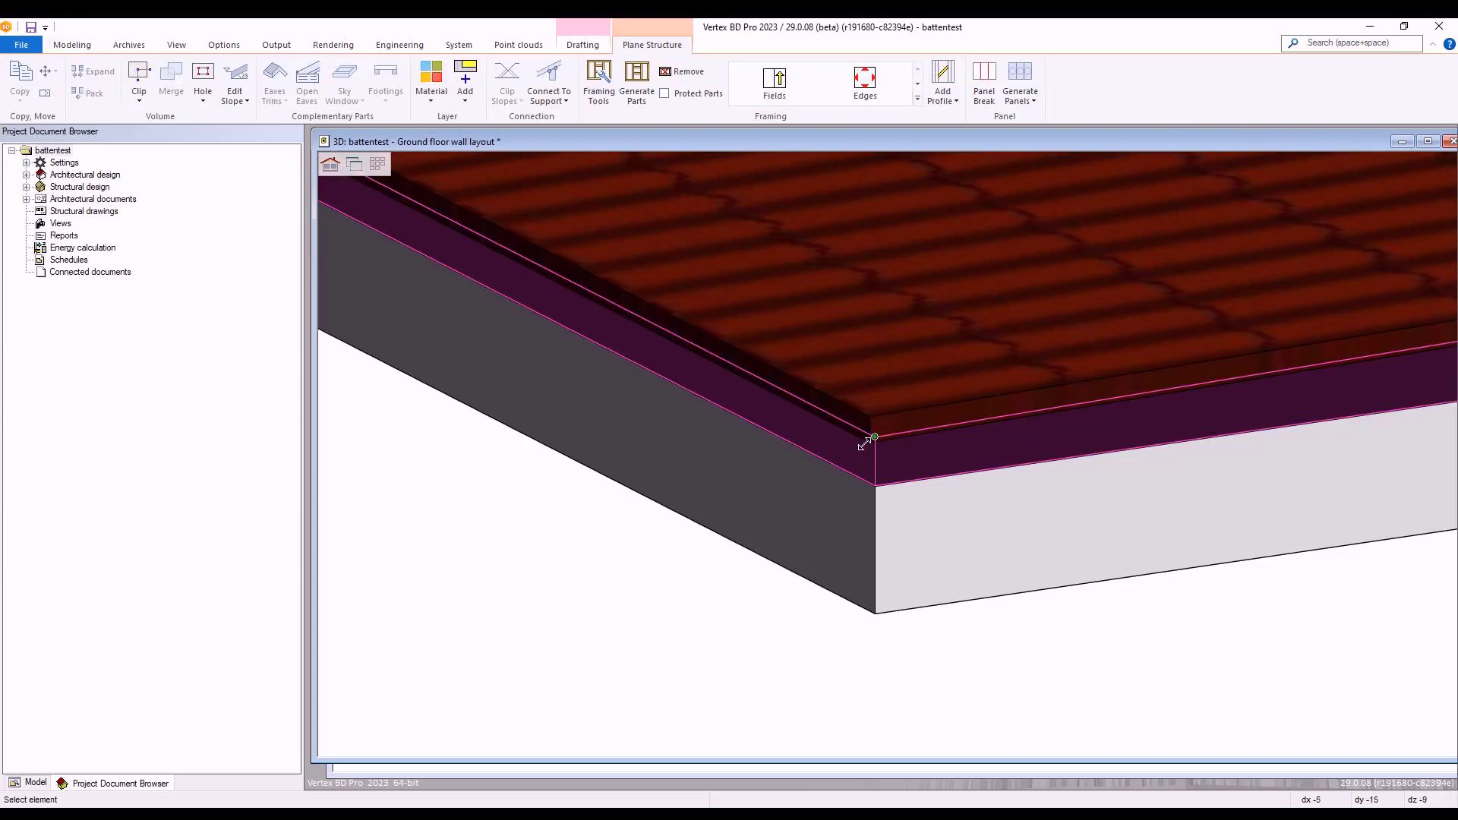
Step: Regenerate the roof structure element's parts and clear the selection
left_click(861, 348)
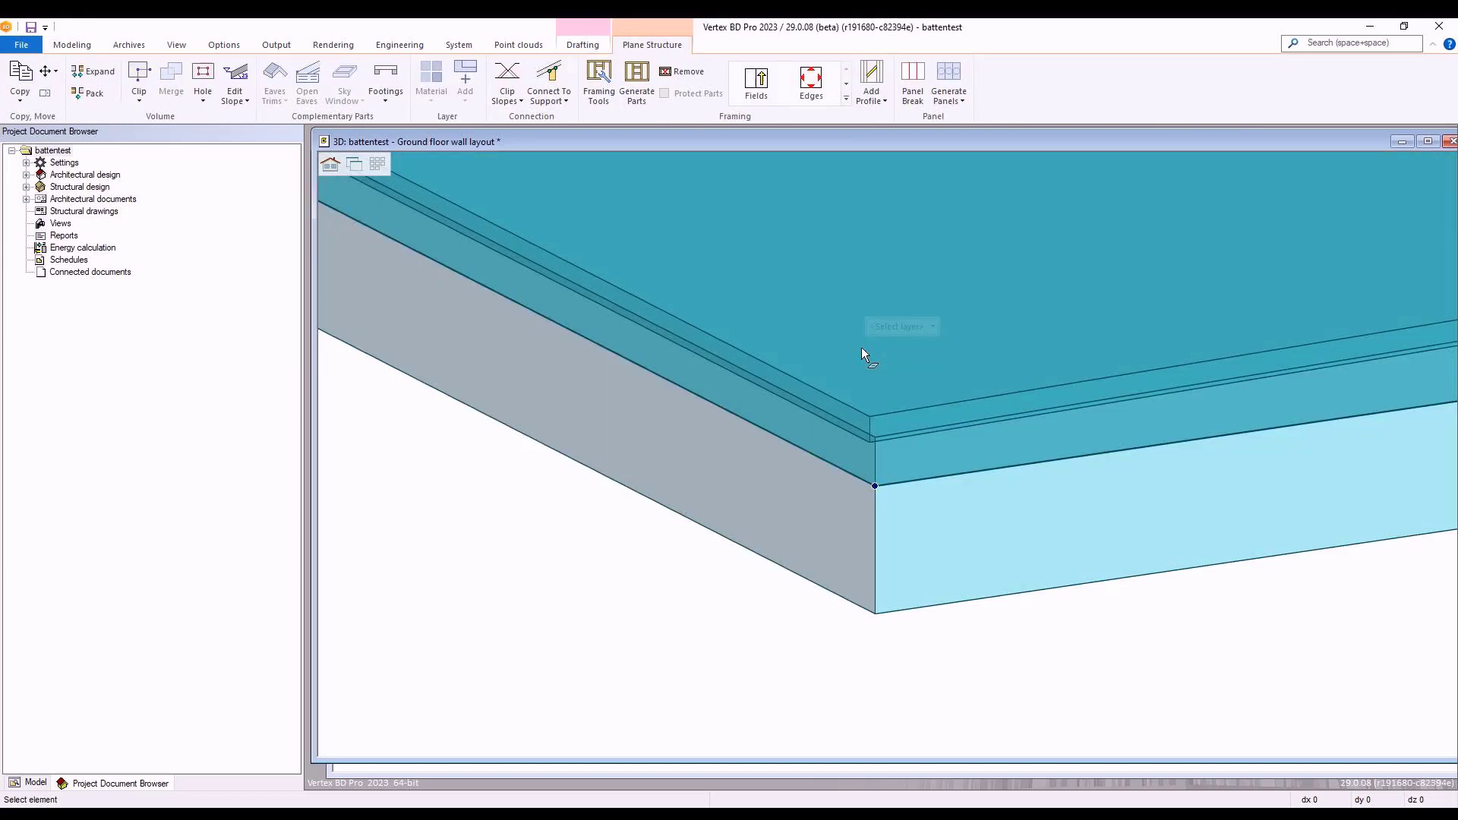
right_click(861, 348)
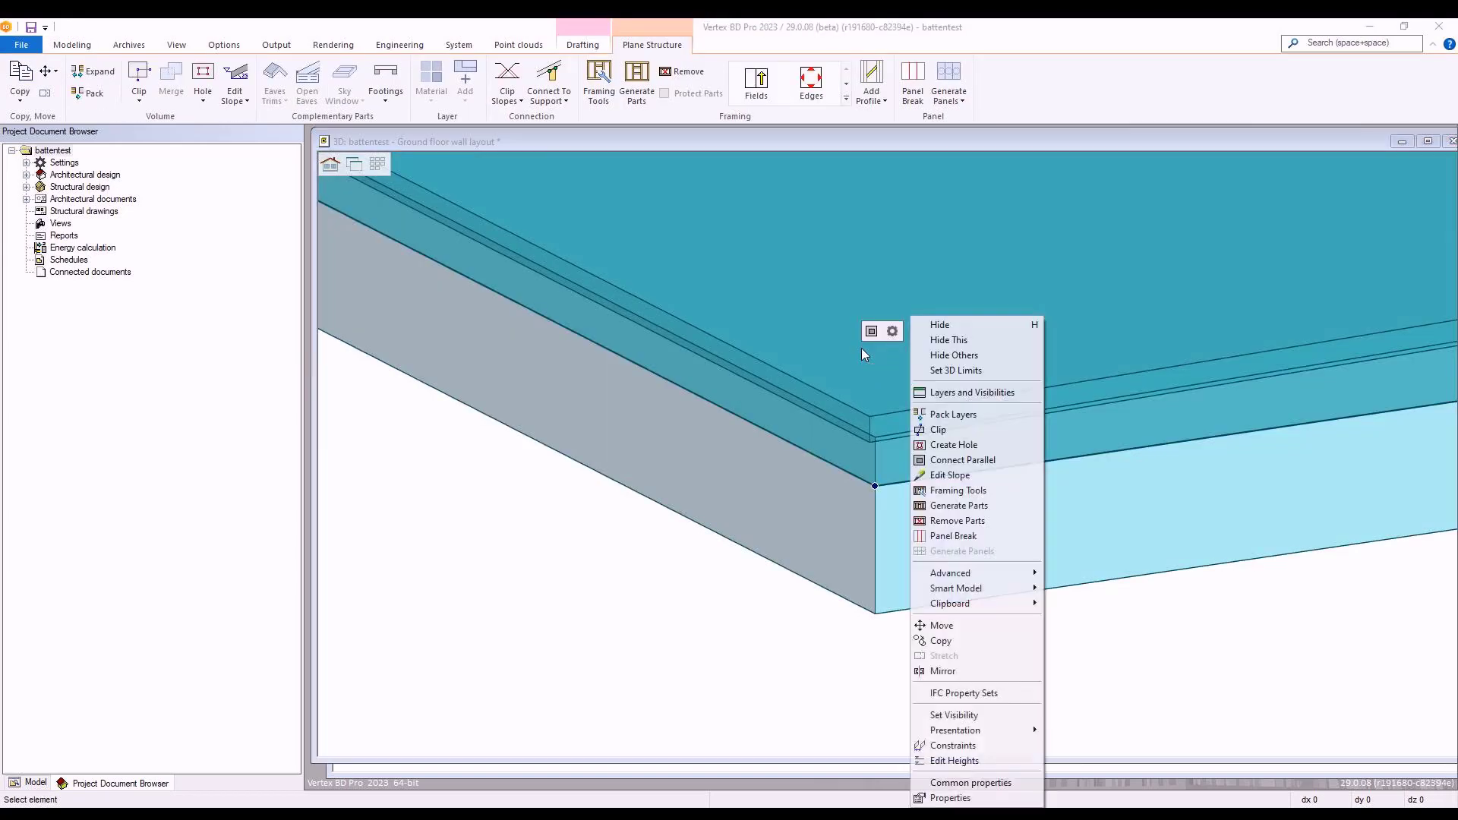
left_click(968, 505)
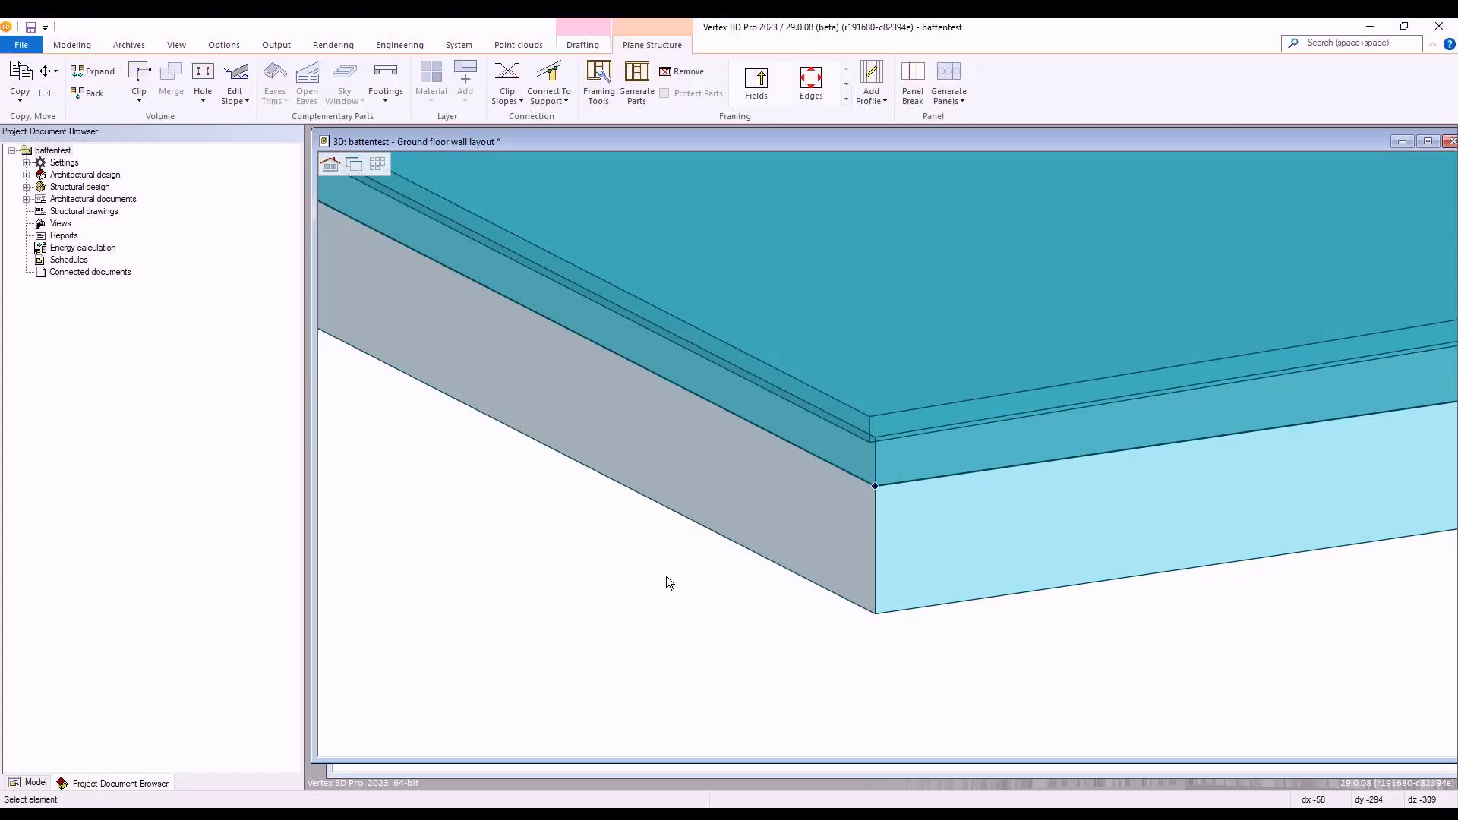
left_click(676, 548)
left_click(355, 164)
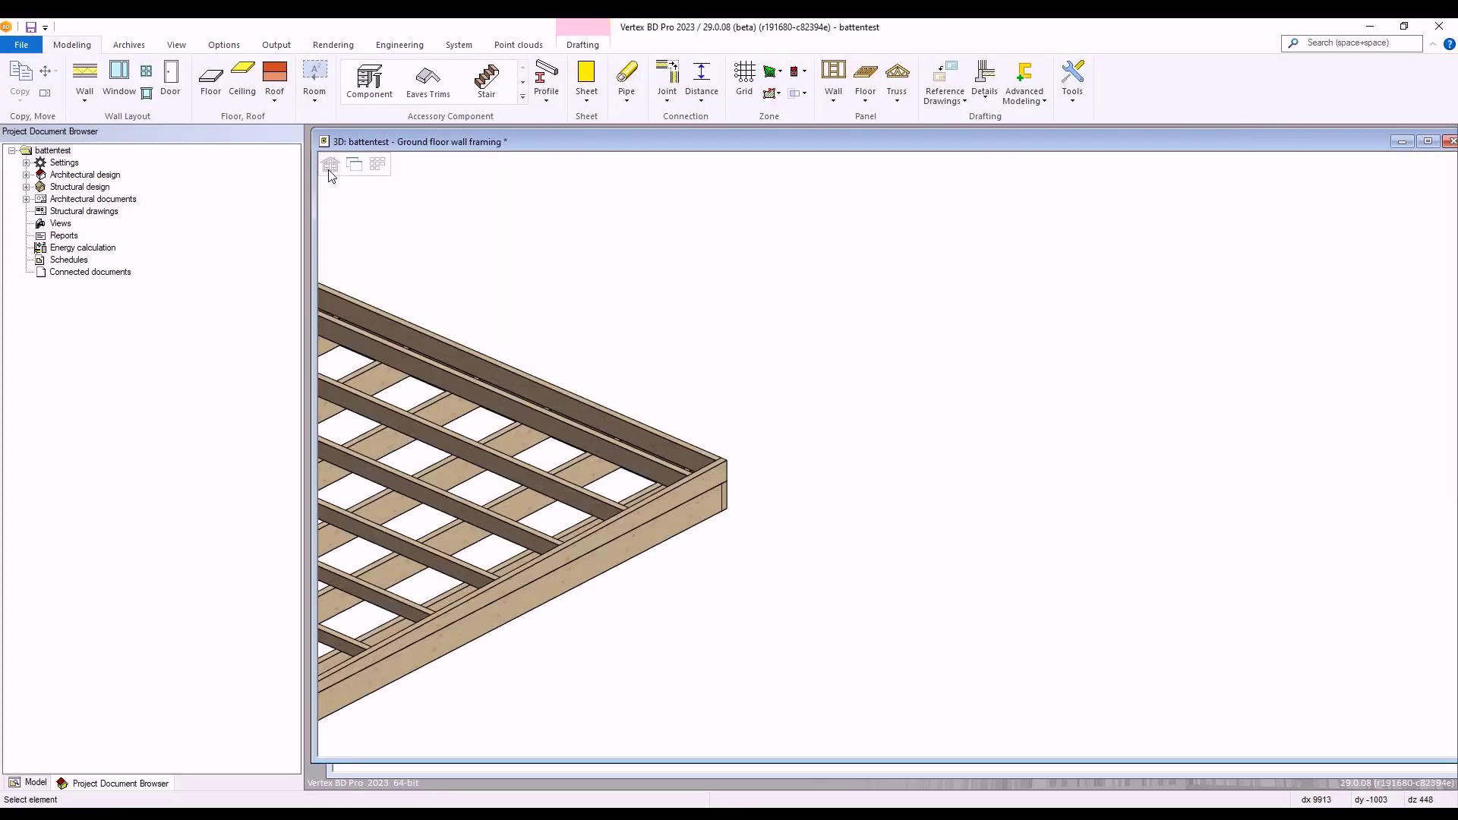
scroll(544, 307, "down", 3)
middle_click_drag(800, 448, 744, 424)
scroll(892, 453, "up", 1)
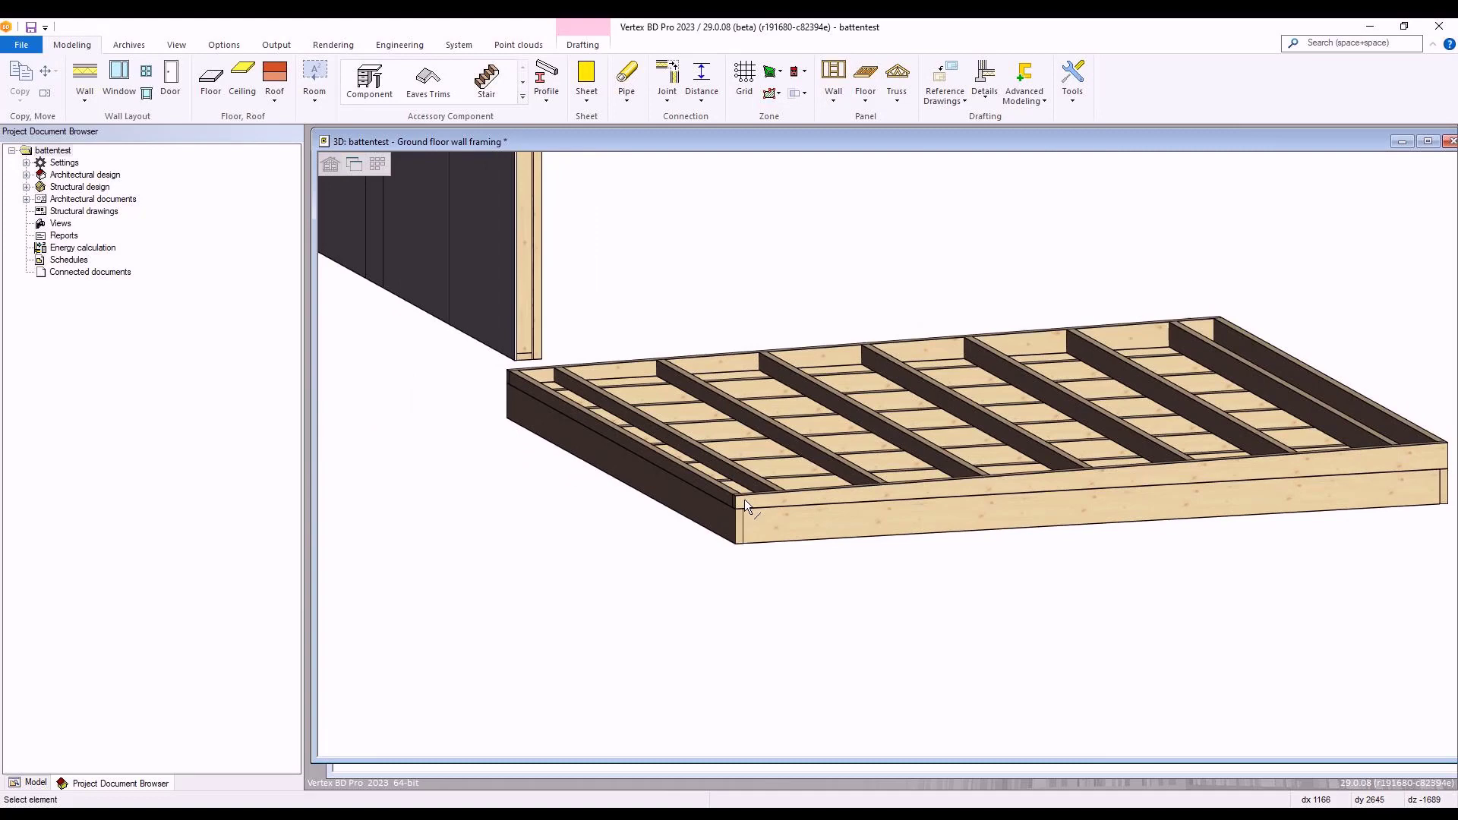
key("ctrl+d")
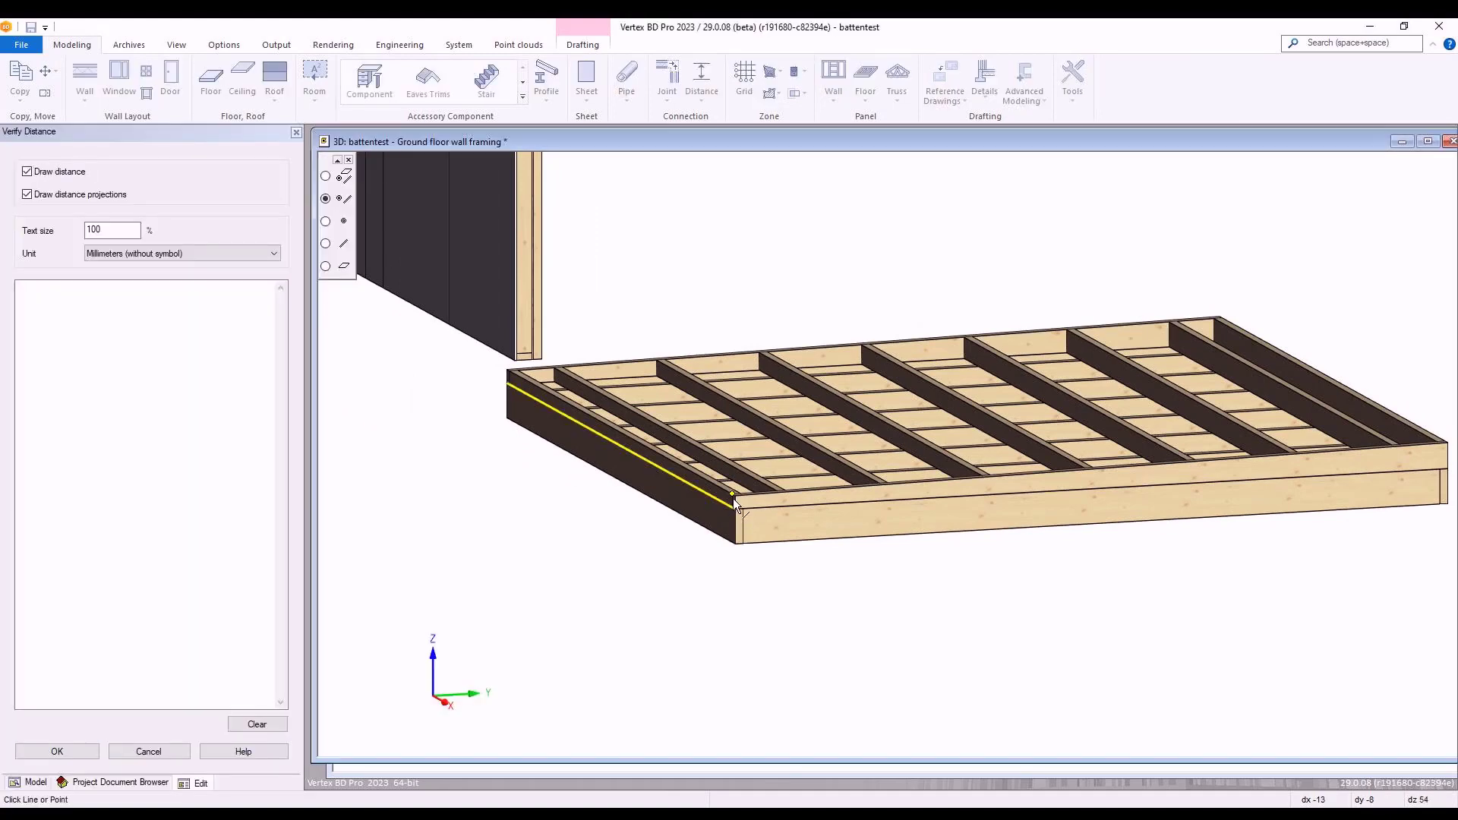
left_click(733, 500)
scroll(776, 489, "up", 3)
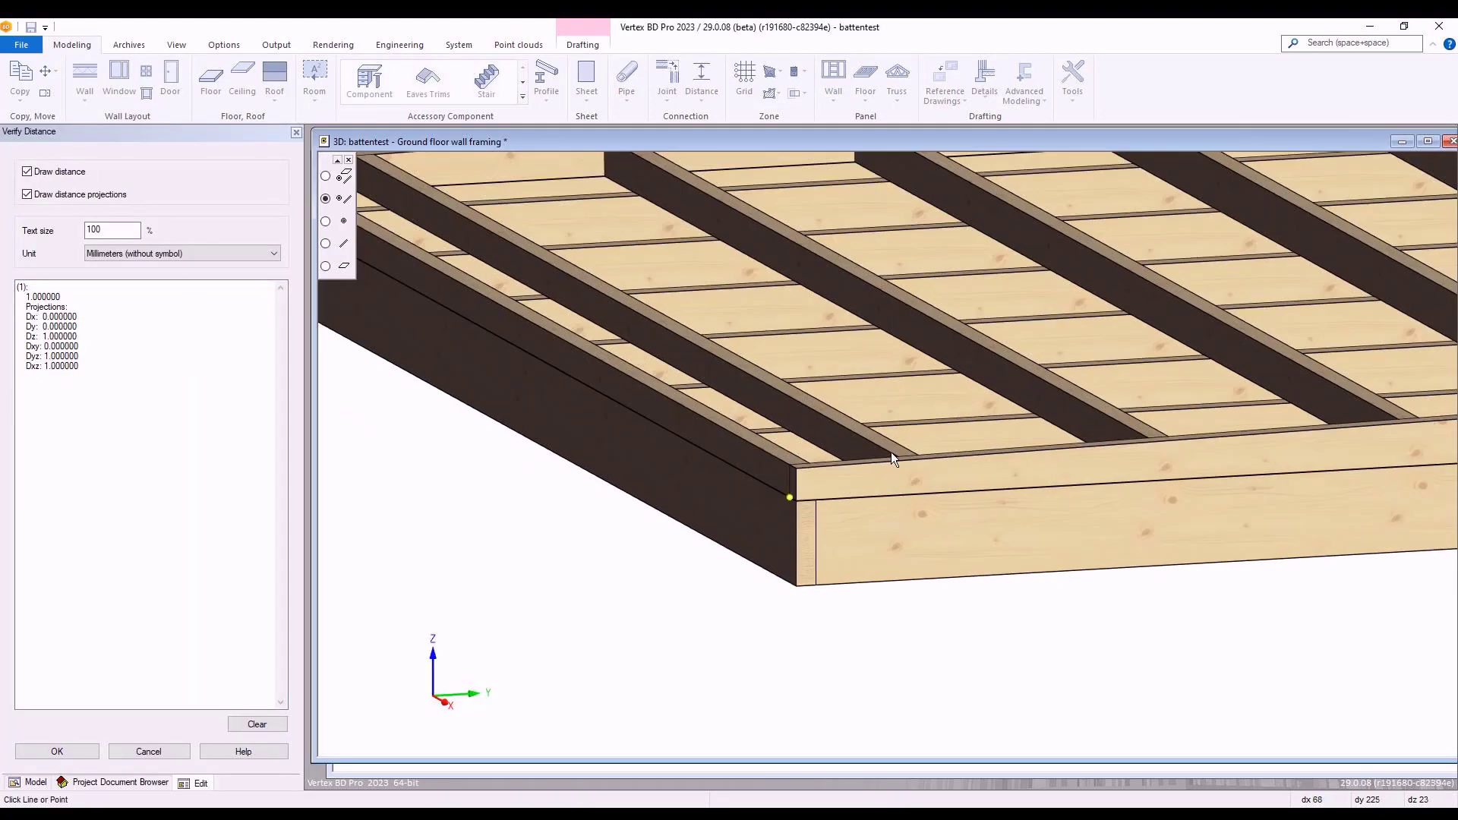
scroll(801, 495, "up", 2)
key("Escape")
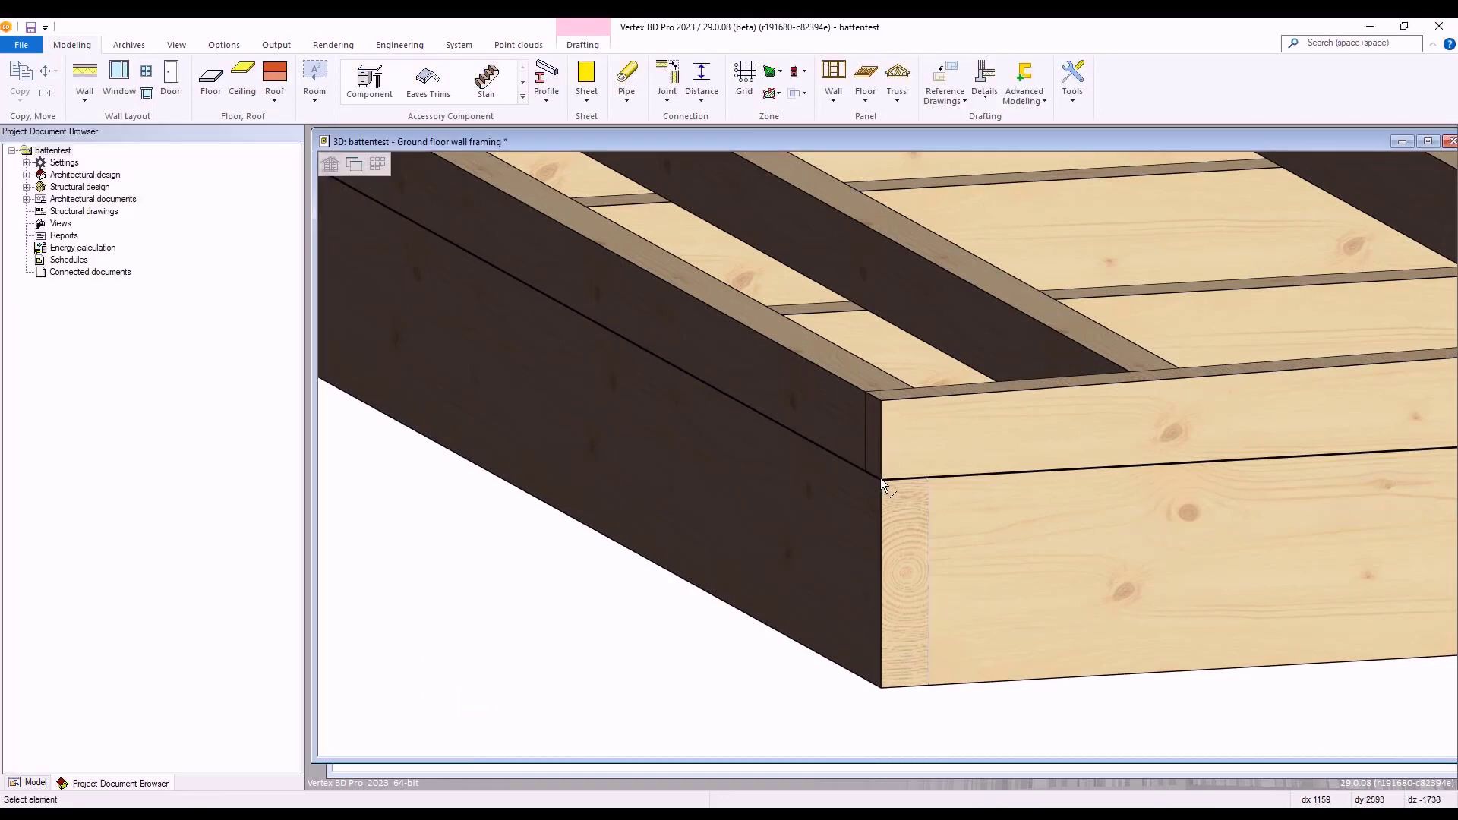
key("Return")
left_click(880, 477)
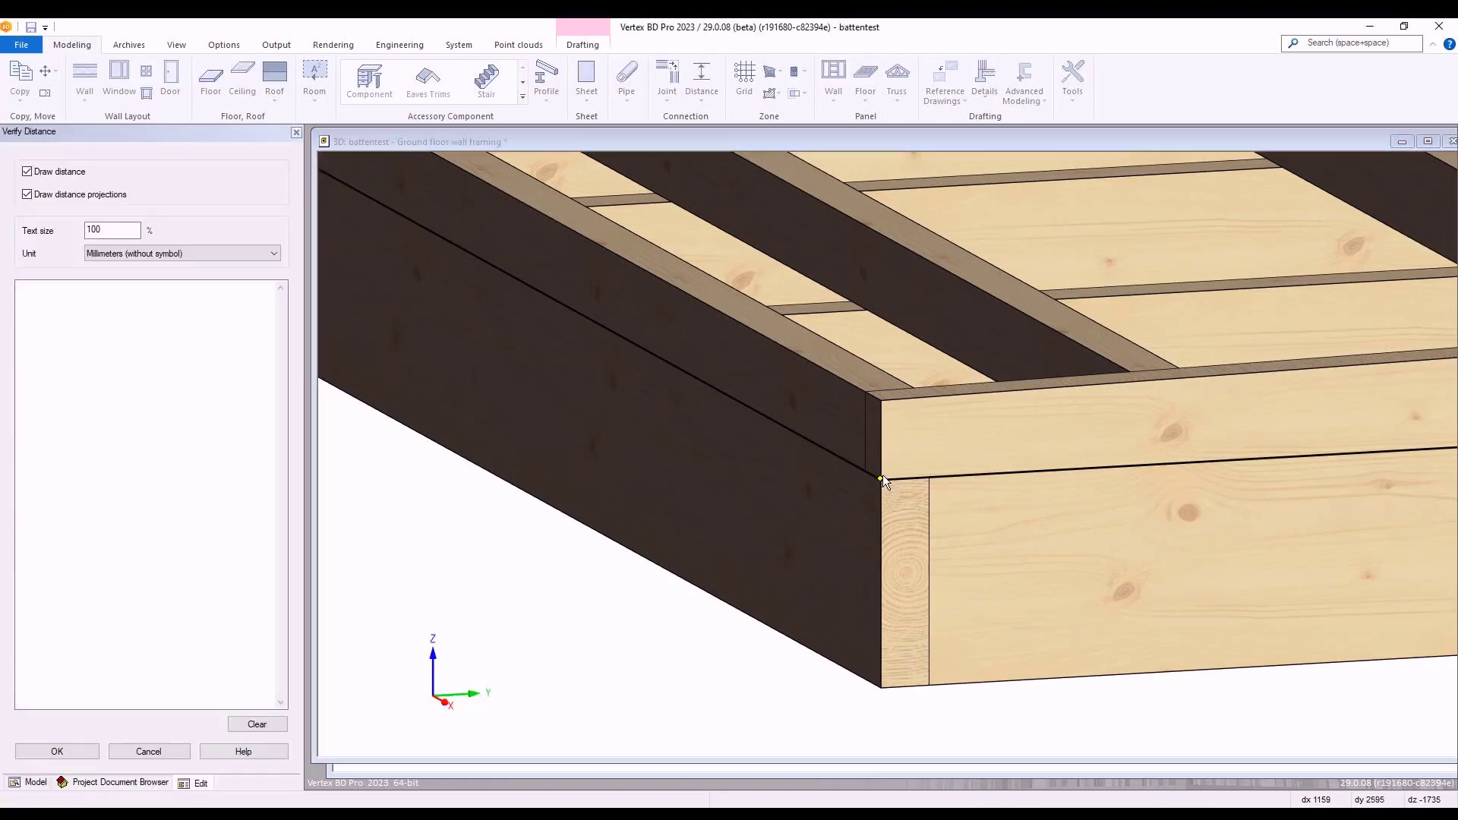
left_click(882, 404)
scroll(891, 453, "down", 2)
scroll(891, 452, "down", 2)
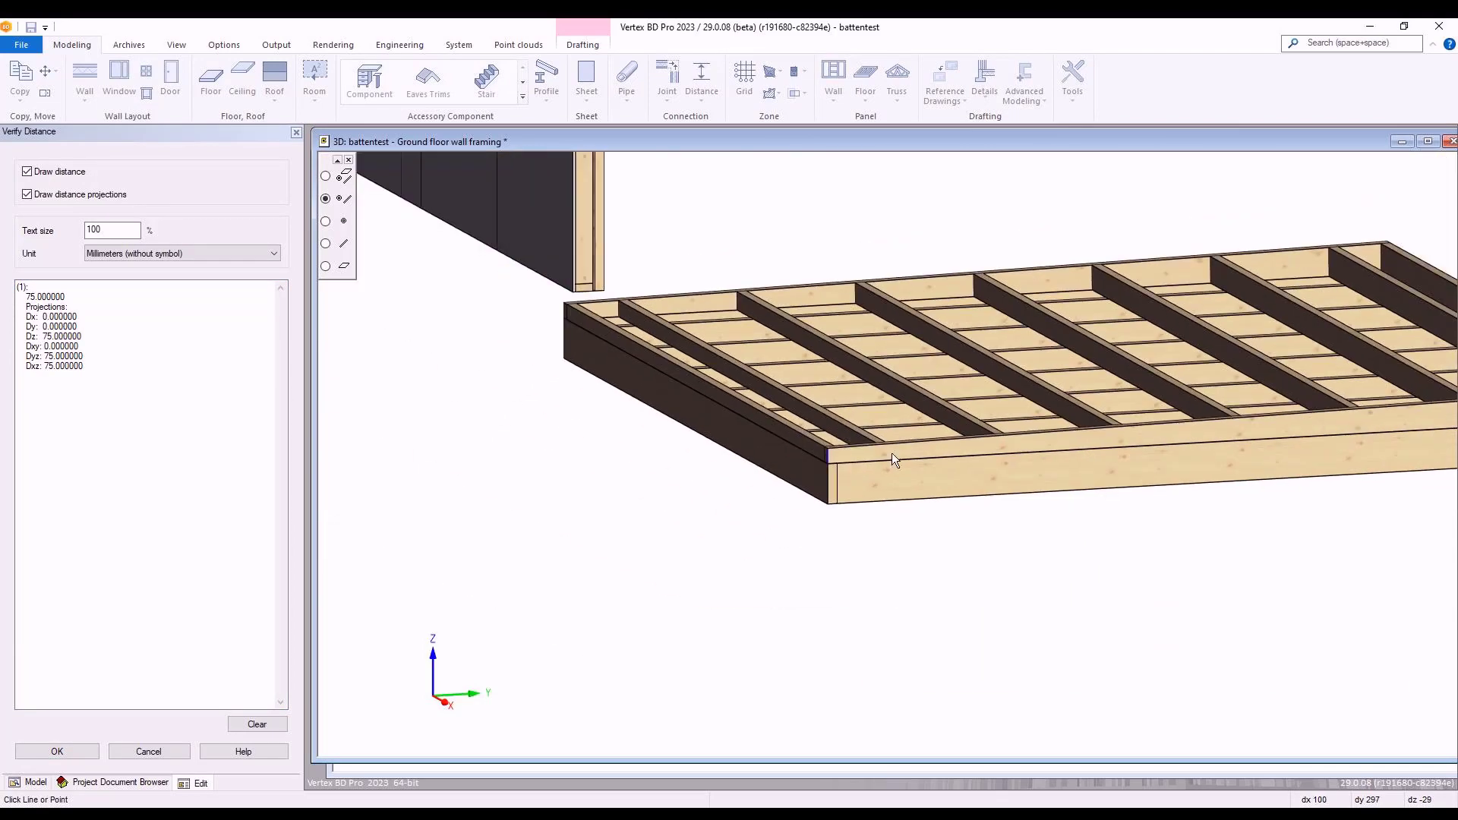
key("Escape")
scroll(1347, 406, "down", 1)
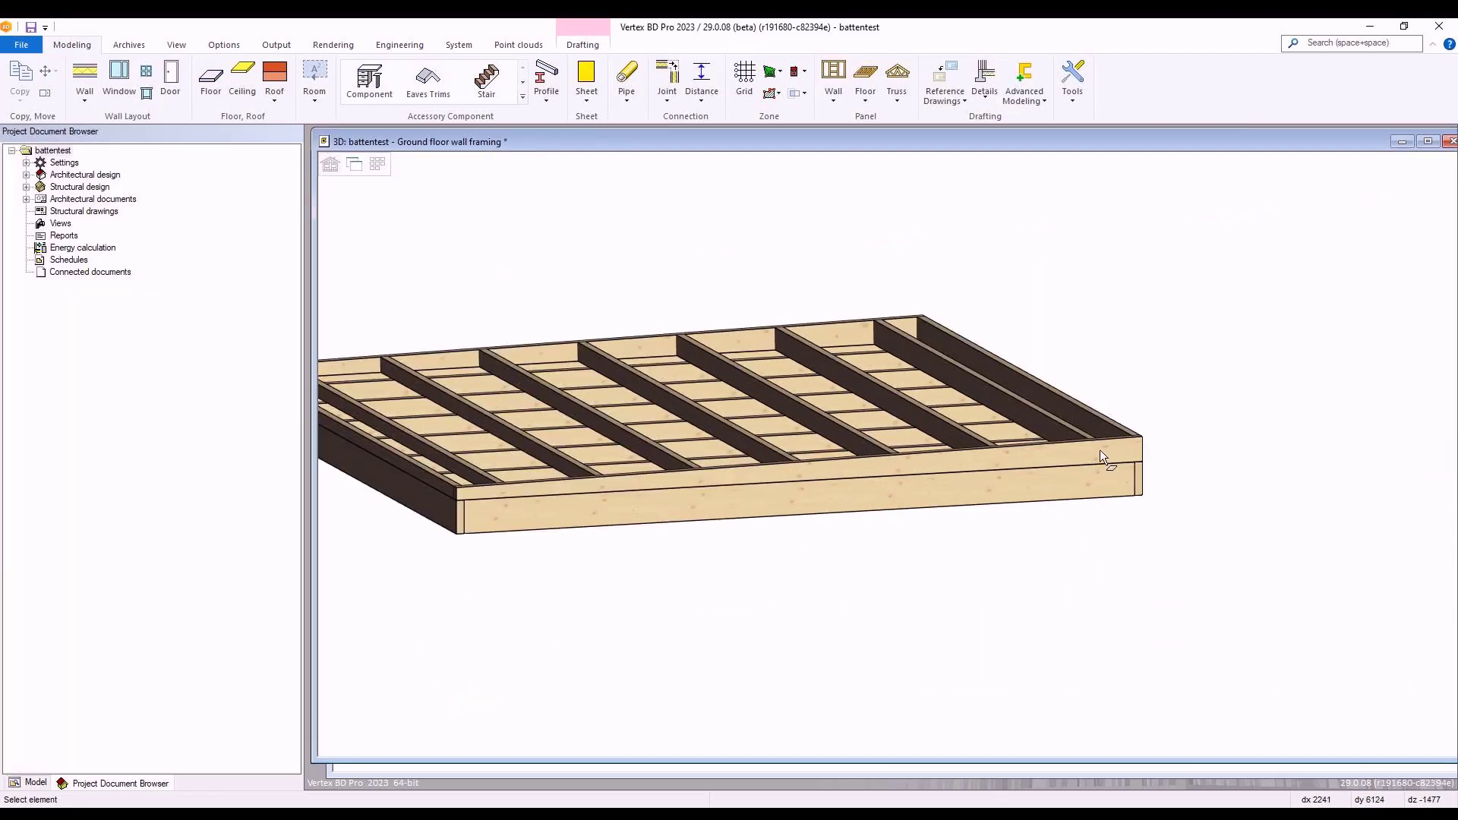
scroll(892, 454, "up", 3)
scroll(892, 456, "up", 2)
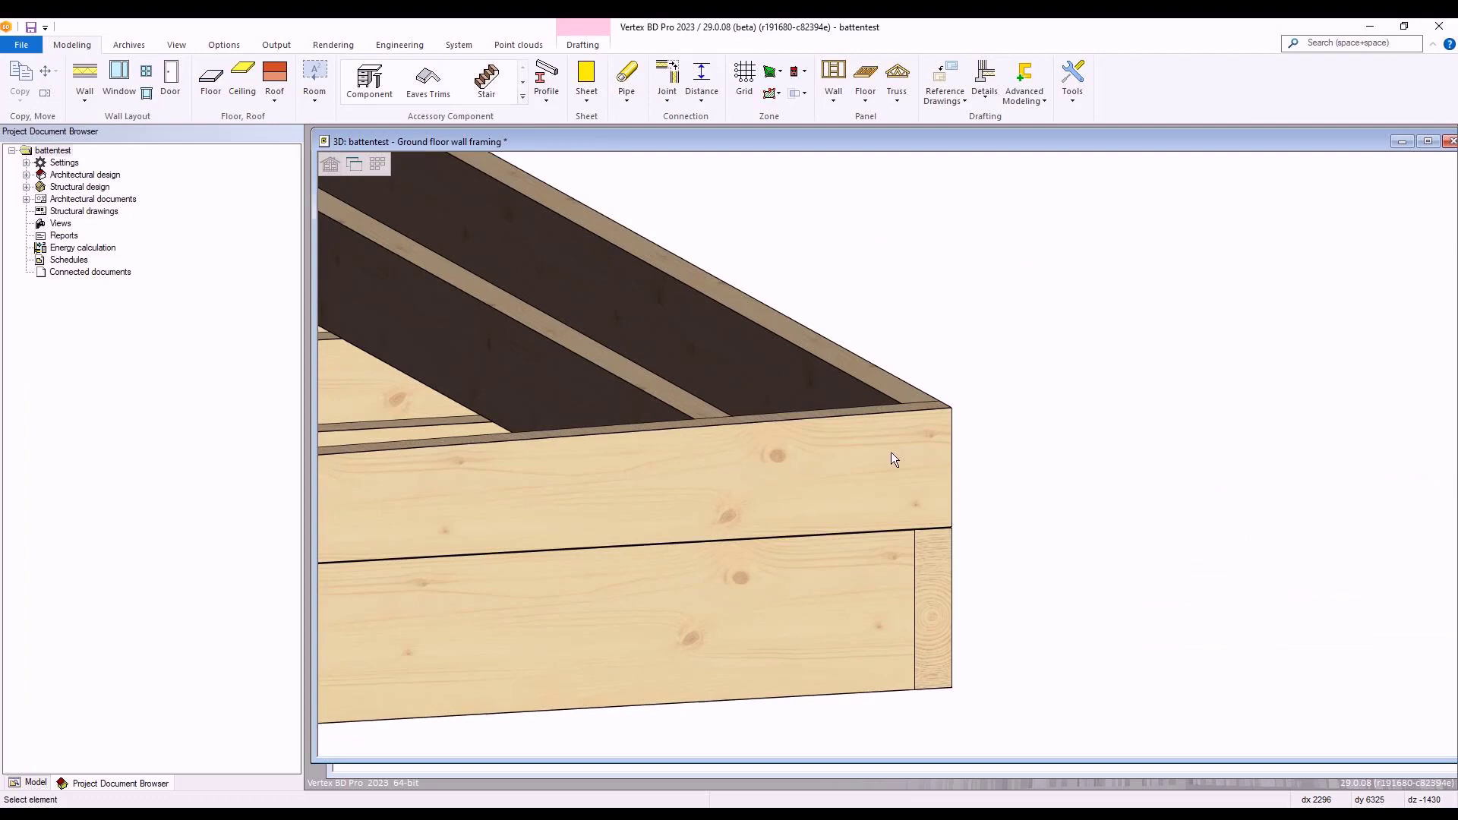
key("Return")
left_click(950, 410)
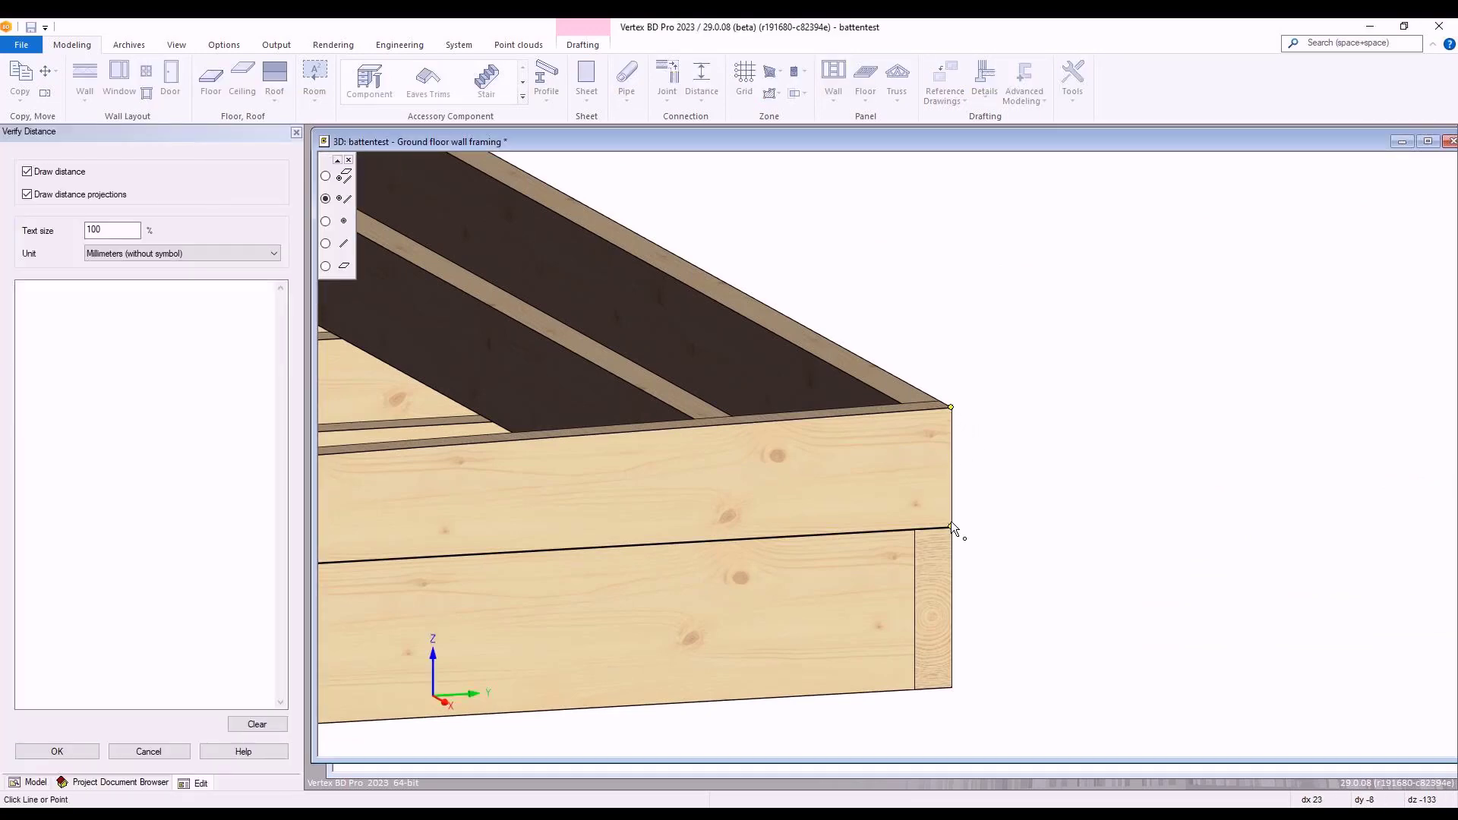
left_click(951, 526)
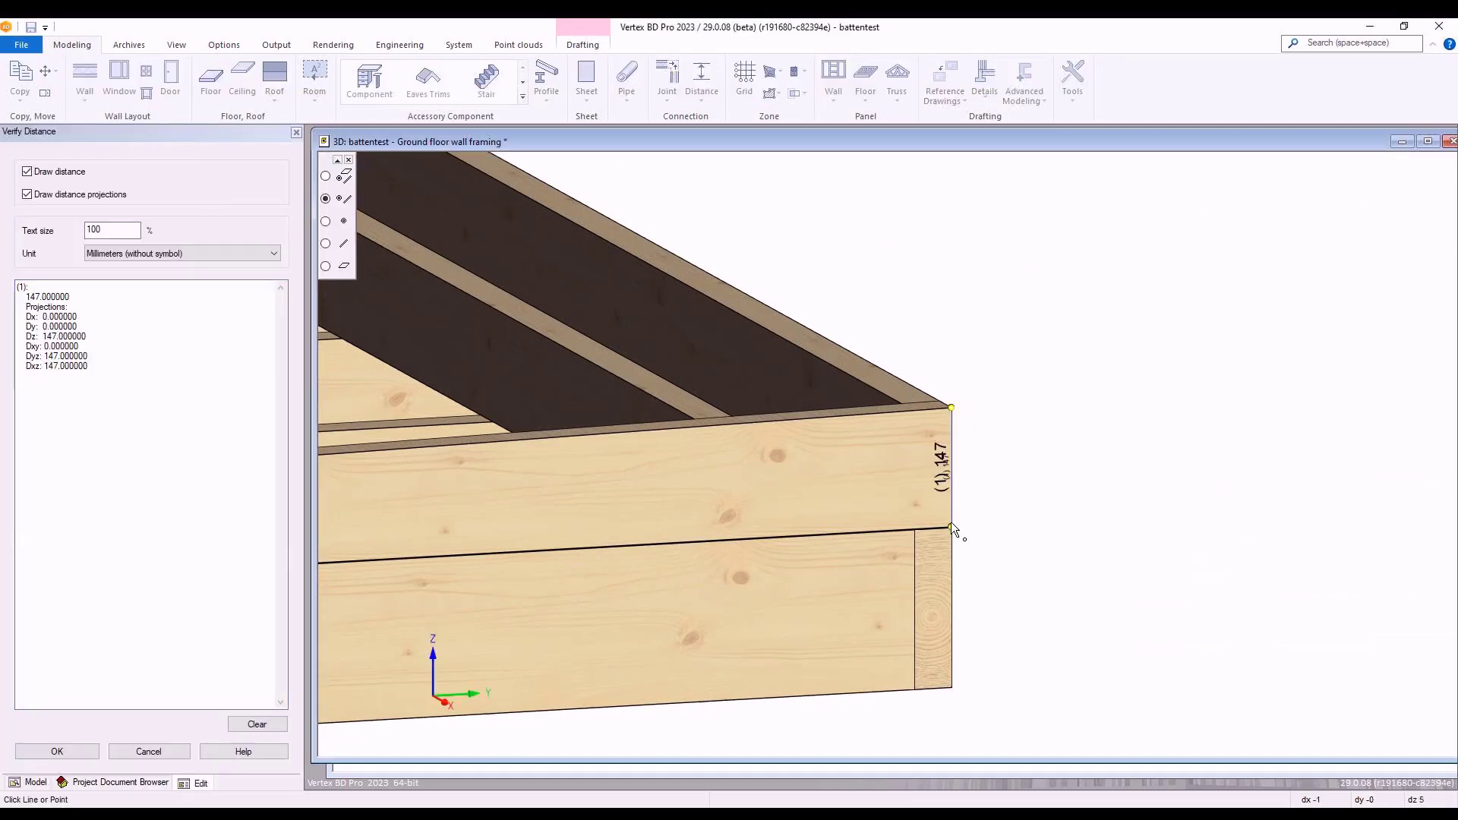
key("Escape")
mouse_move(869, 484)
middle_mouse_down()
mouse_move(750, 409)
mouse_move(894, 459)
middle_mouse_up()
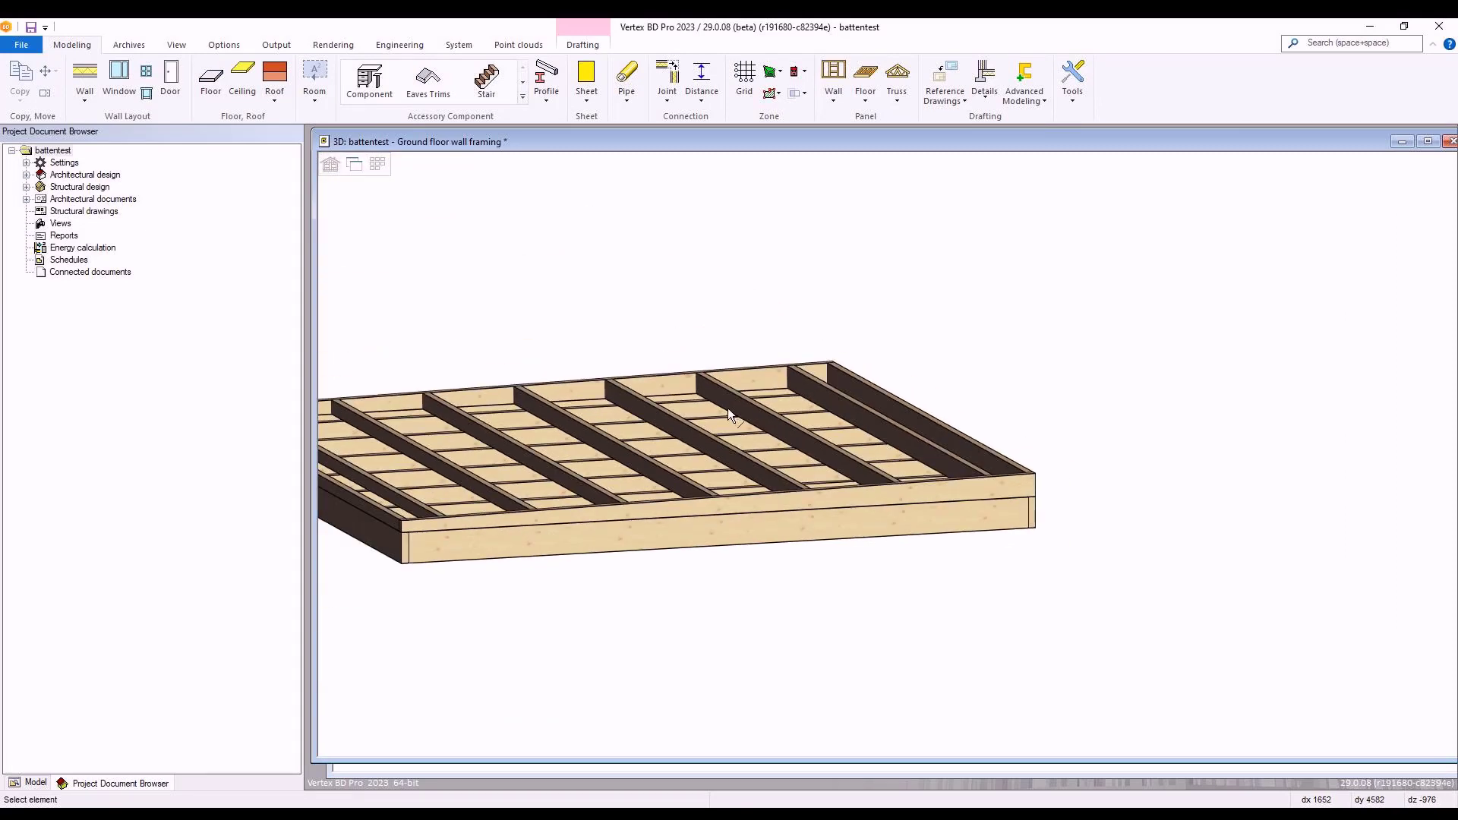
Step: In the 2D plan, change the FLR_WD_48x147 joist layer's framing rotation from 90 to 0
key("ctrl+Tab")
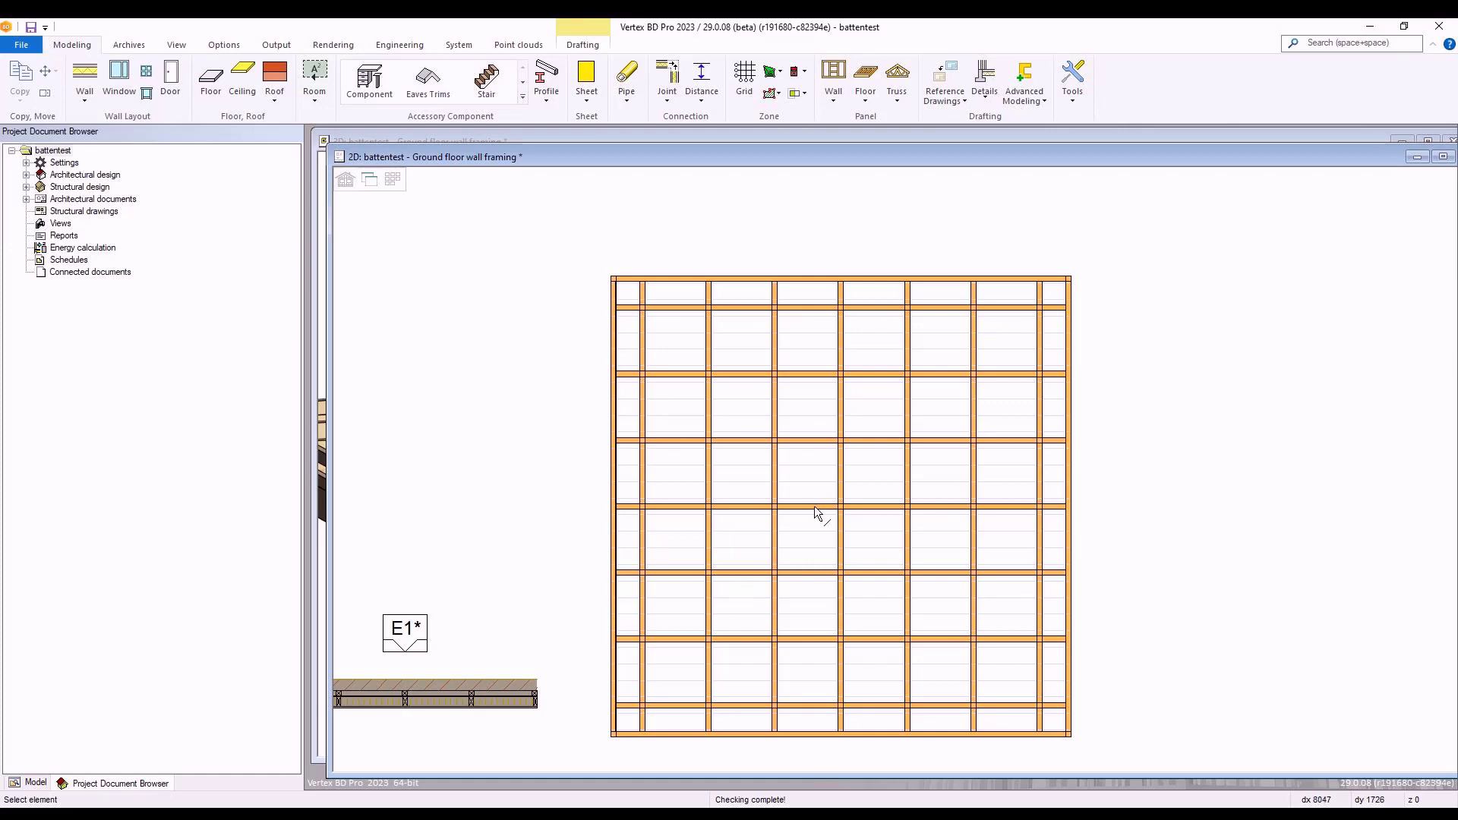
left_click(811, 530)
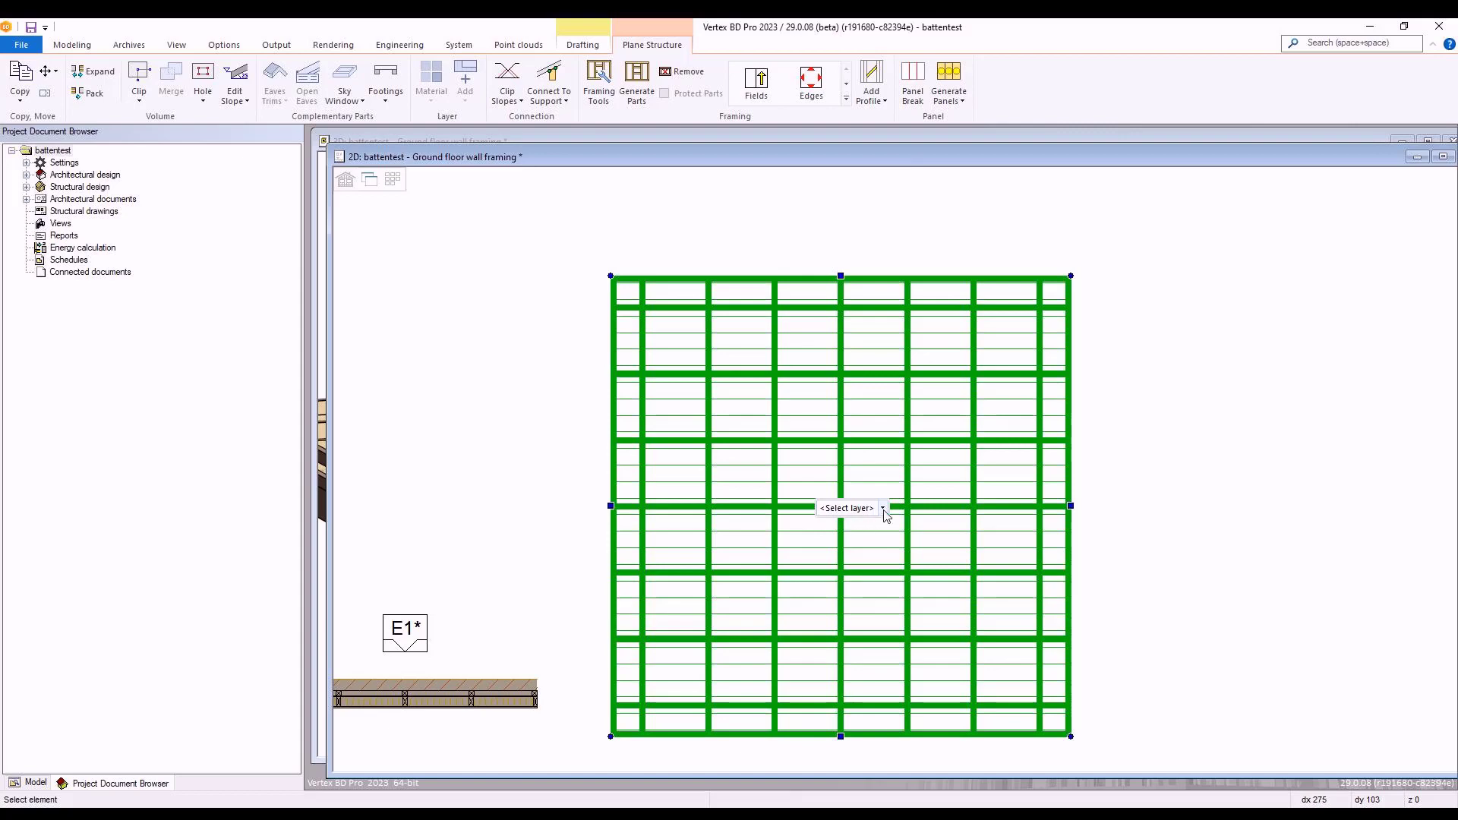
left_click(883, 509)
left_click(859, 553)
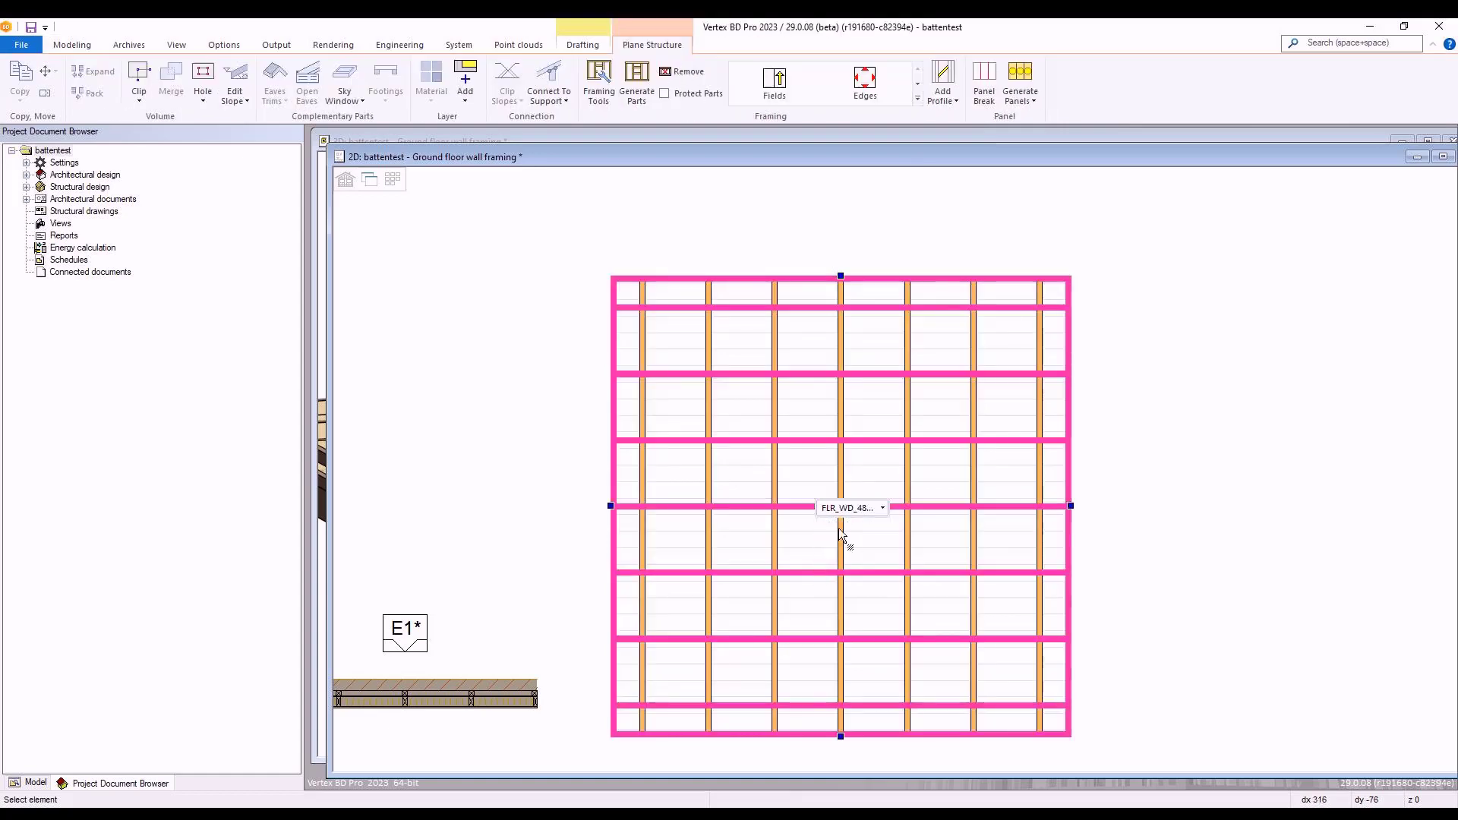
right_click(784, 477)
left_click(831, 604)
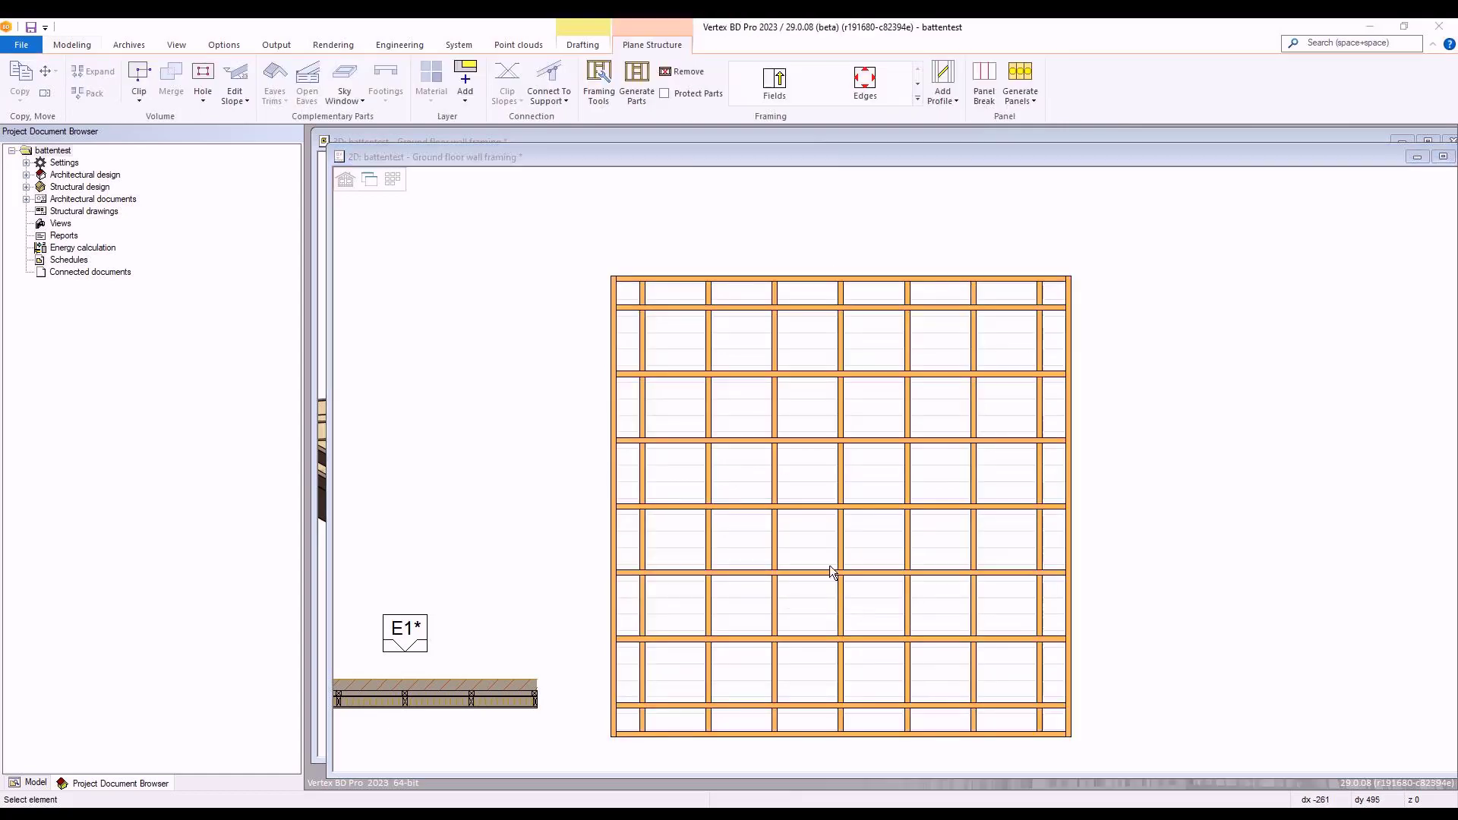
left_click(411, 250)
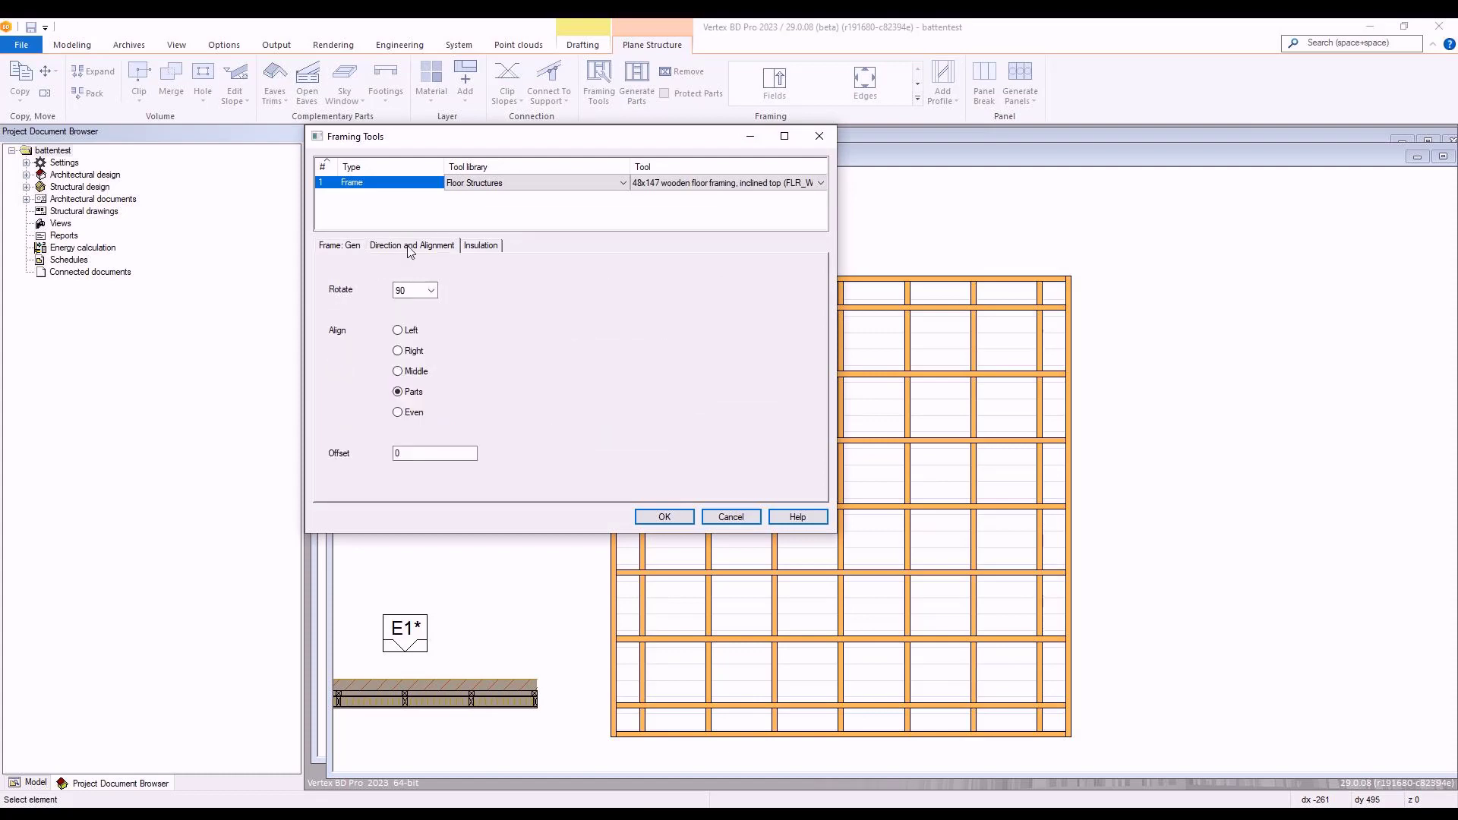
left_click(406, 290)
type("0")
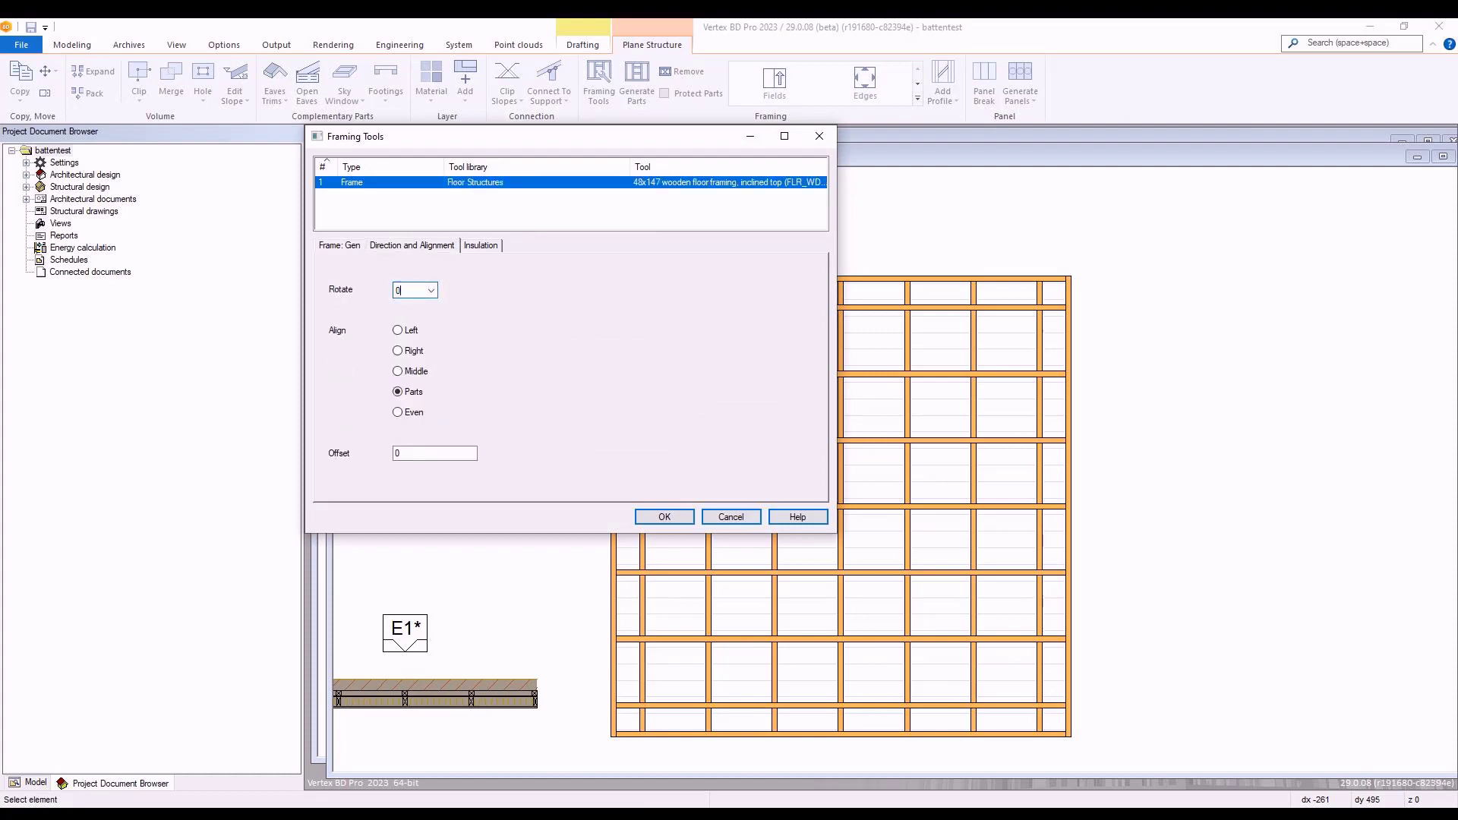
left_click(665, 517)
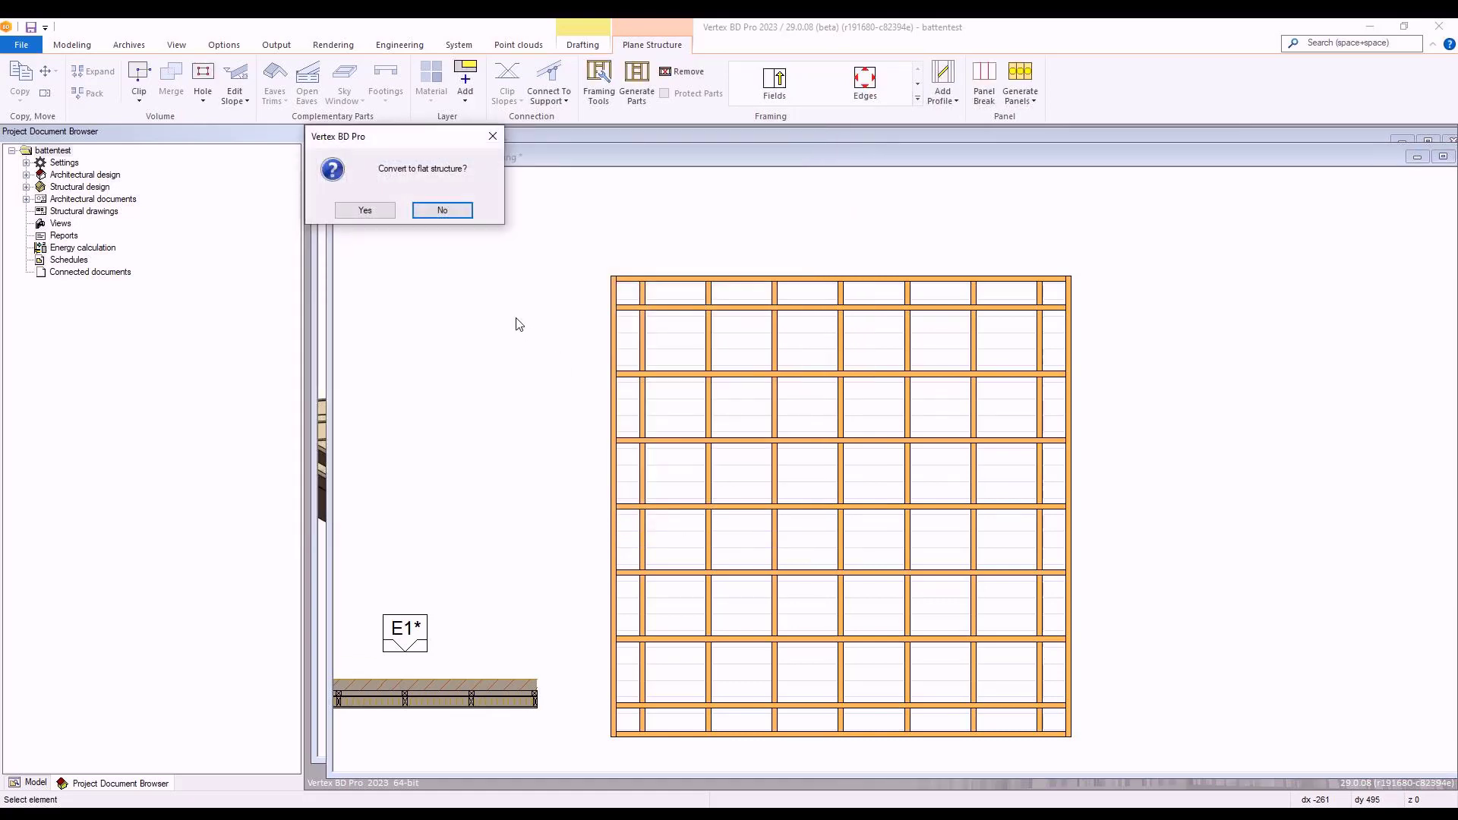
Step: Keep the structure sloped, then select the floor's other FLR_WD batten layer
left_click(440, 211)
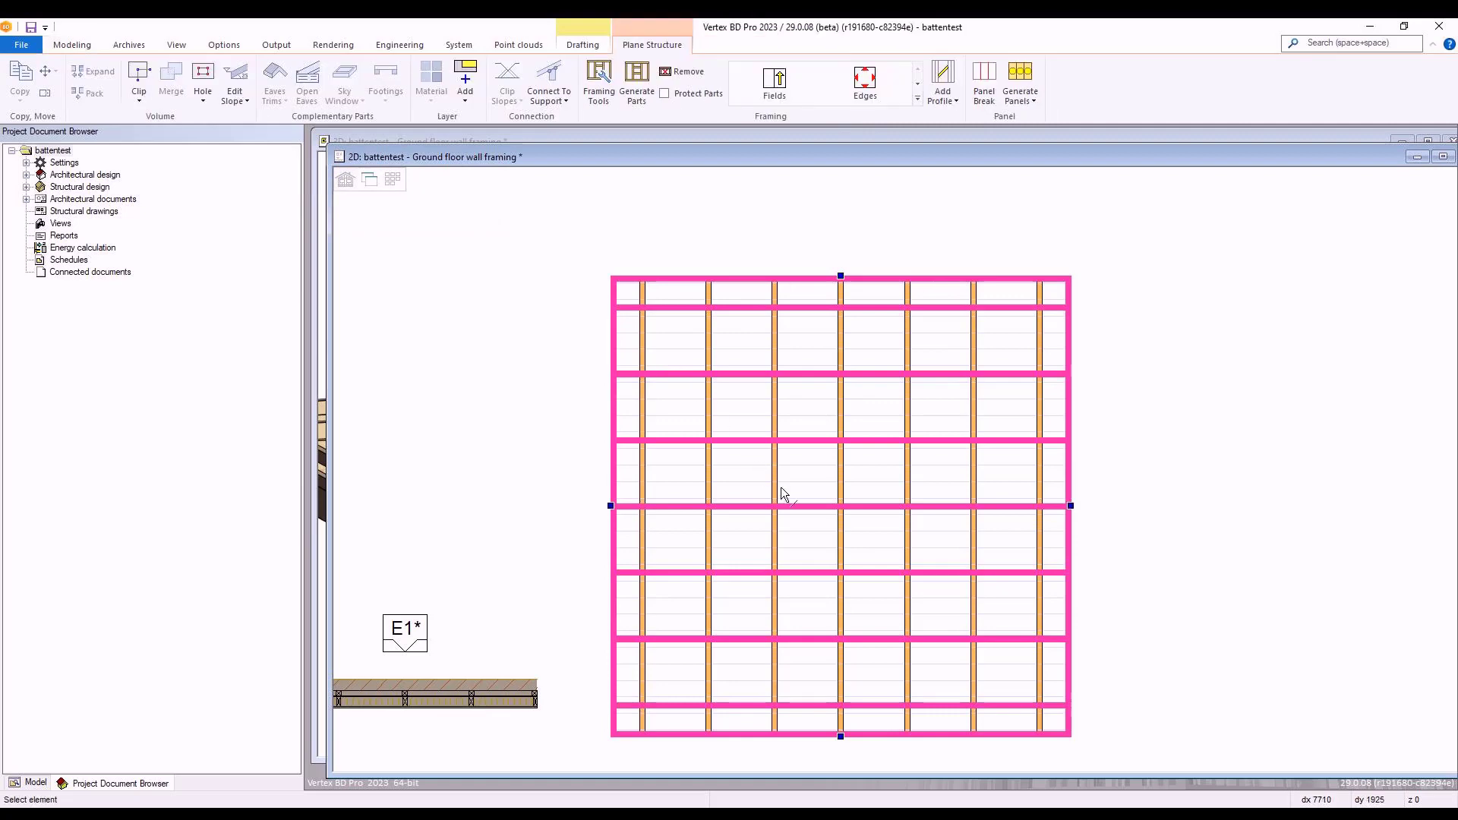
left_click(806, 542)
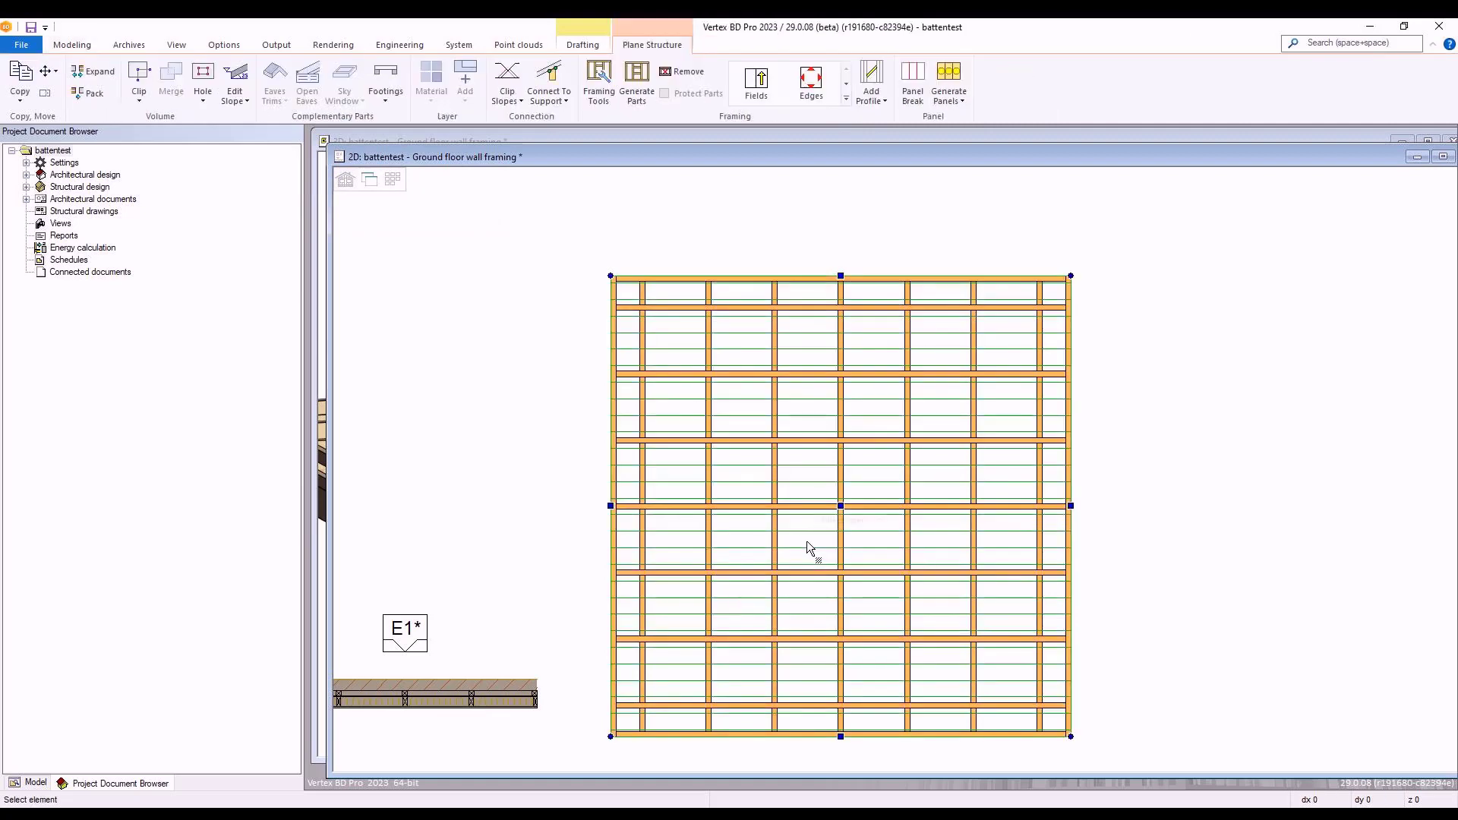
right_click(806, 540)
key("Escape")
left_click(512, 504)
left_click(809, 540)
left_click(880, 517)
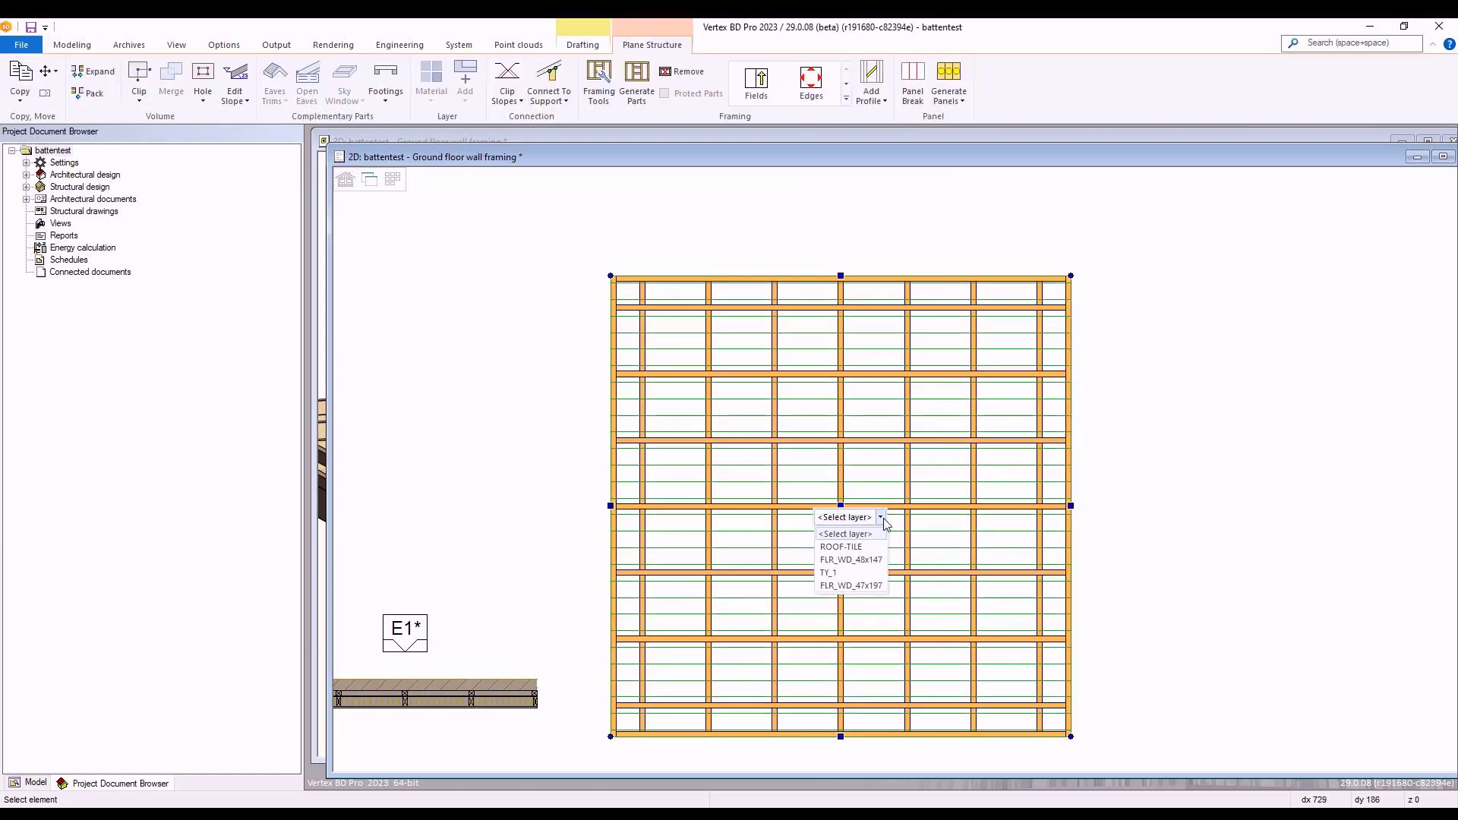
left_click(859, 585)
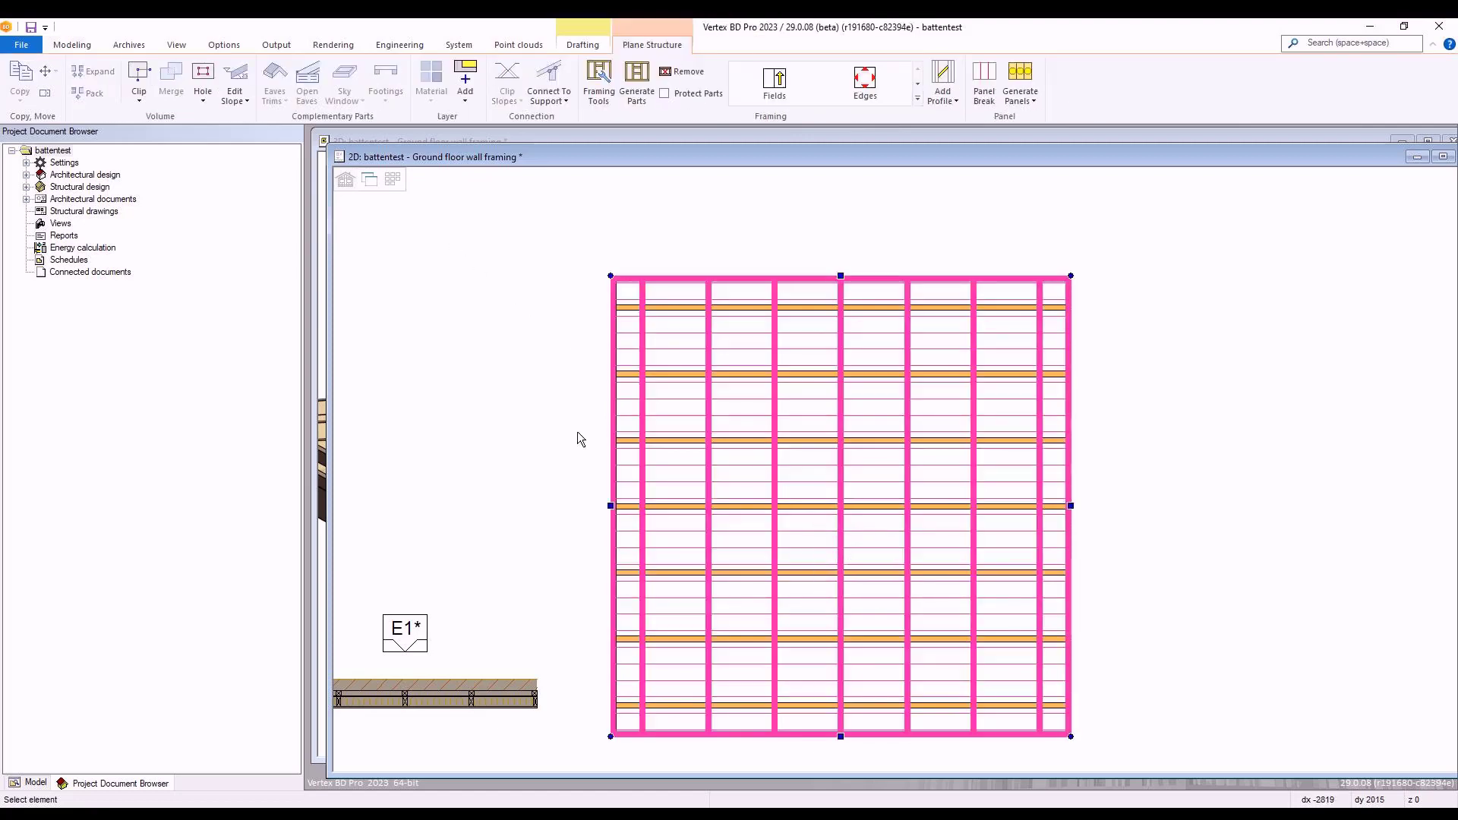
Step: Rotate the 47x197 batten layer's framing to 90 and reselect the floor element
right_click(620, 484)
left_click(665, 622)
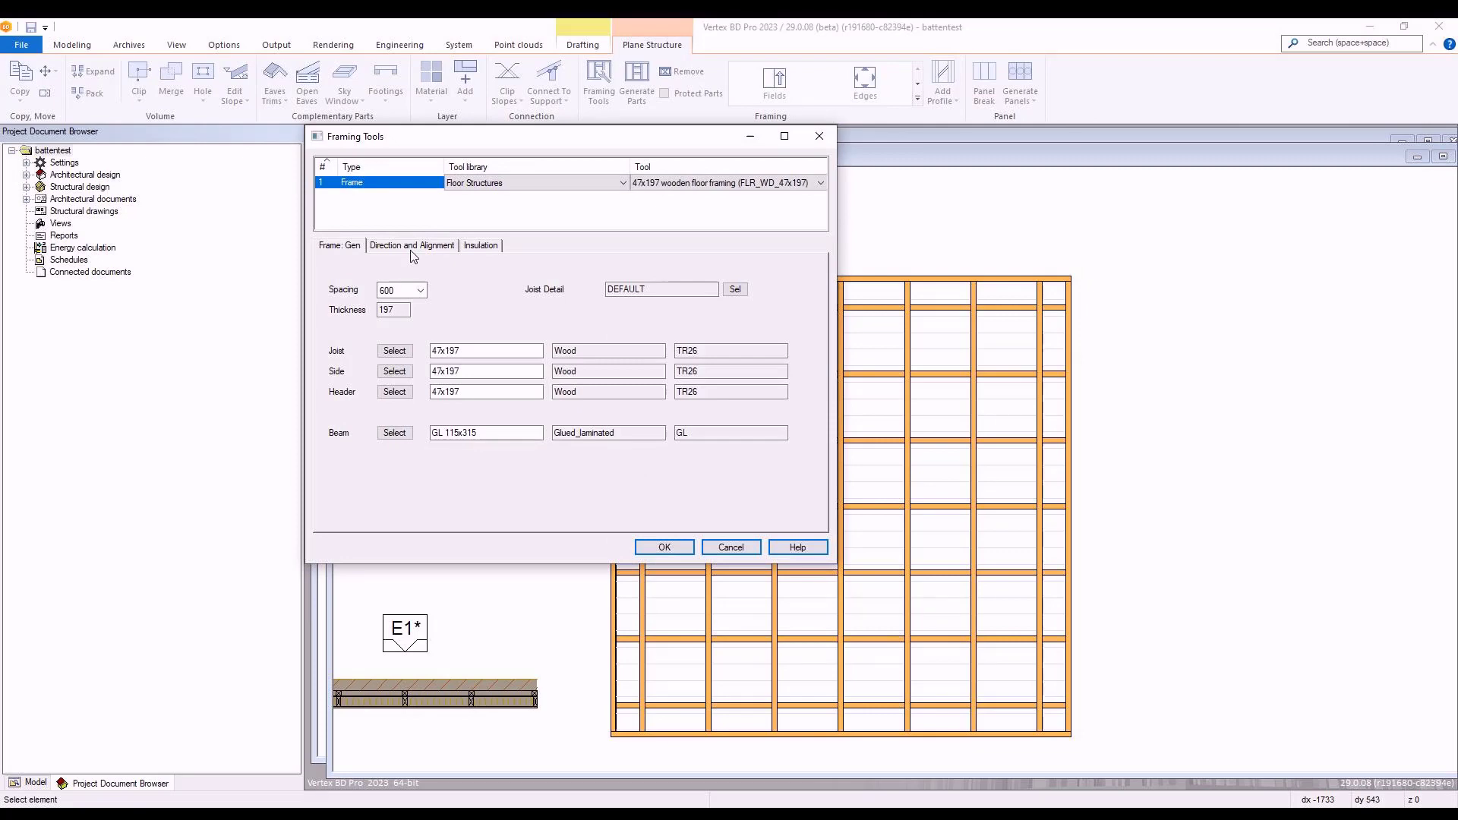
left_click(411, 249)
key("Tab")
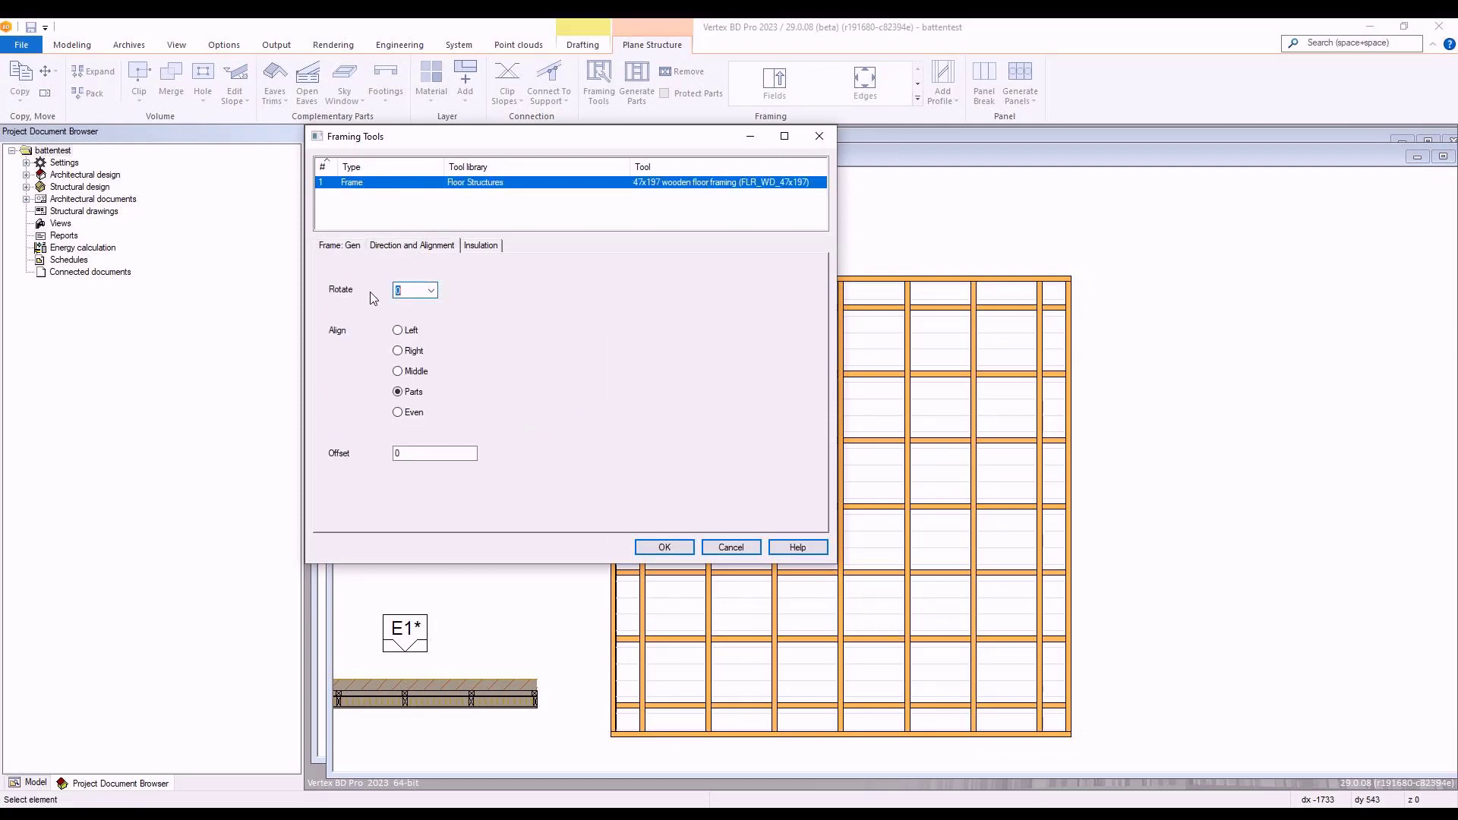
type("90")
left_click(664, 547)
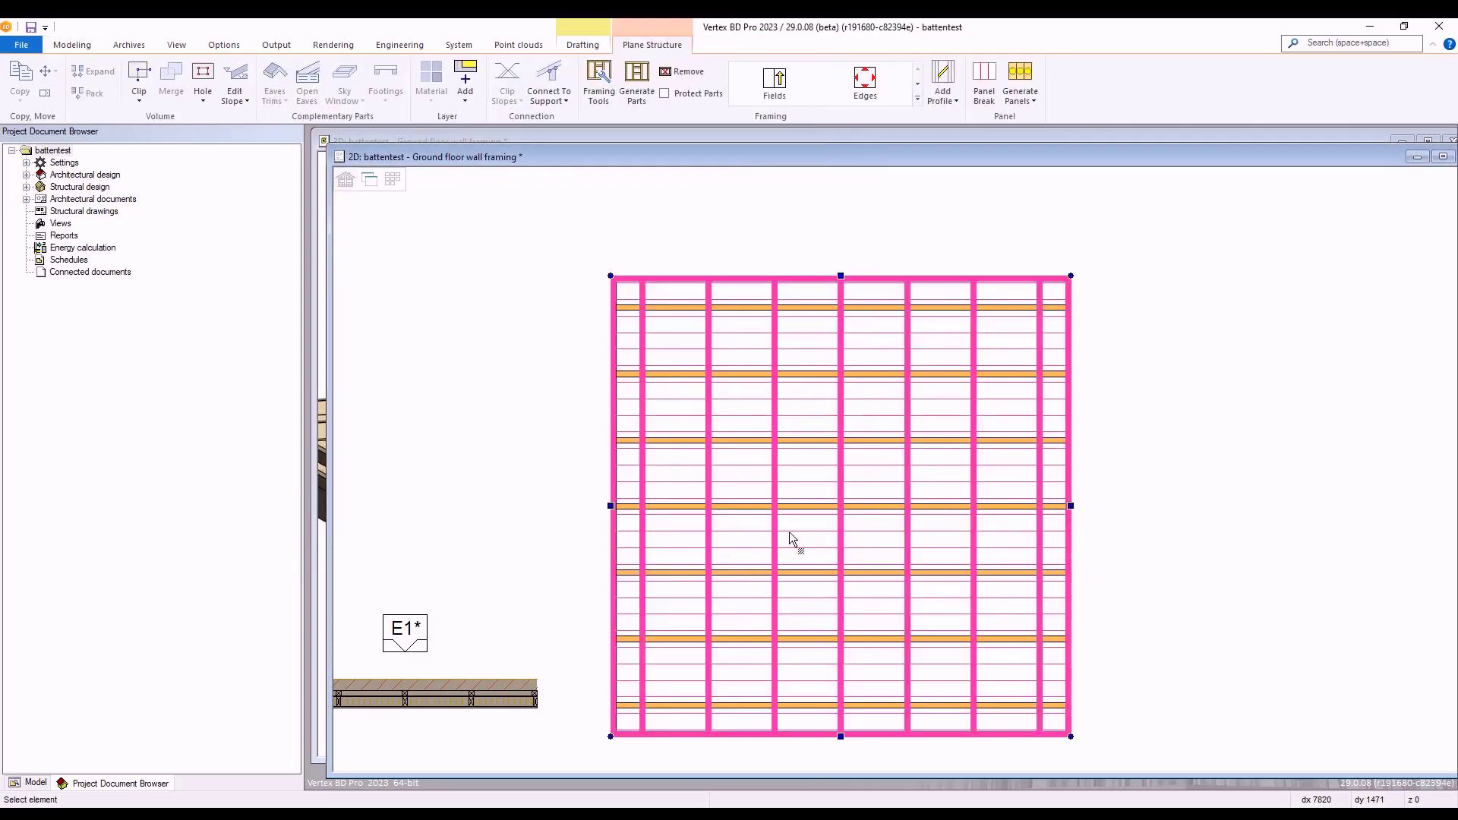
left_click(805, 536)
right_click(805, 536)
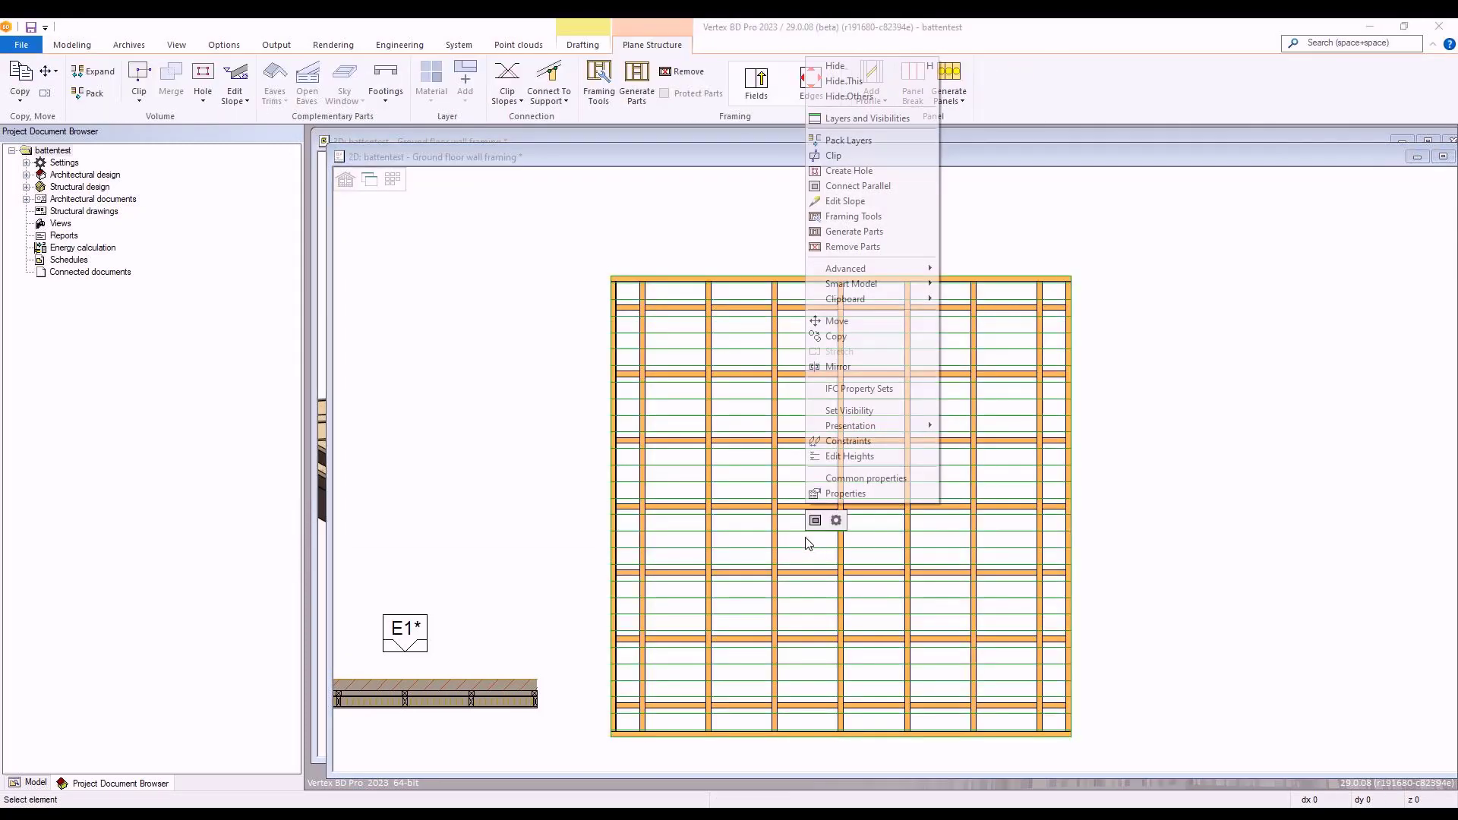
Step: Generate the floor's parts, clear the selection, and switch to the 3D window
left_click(863, 229)
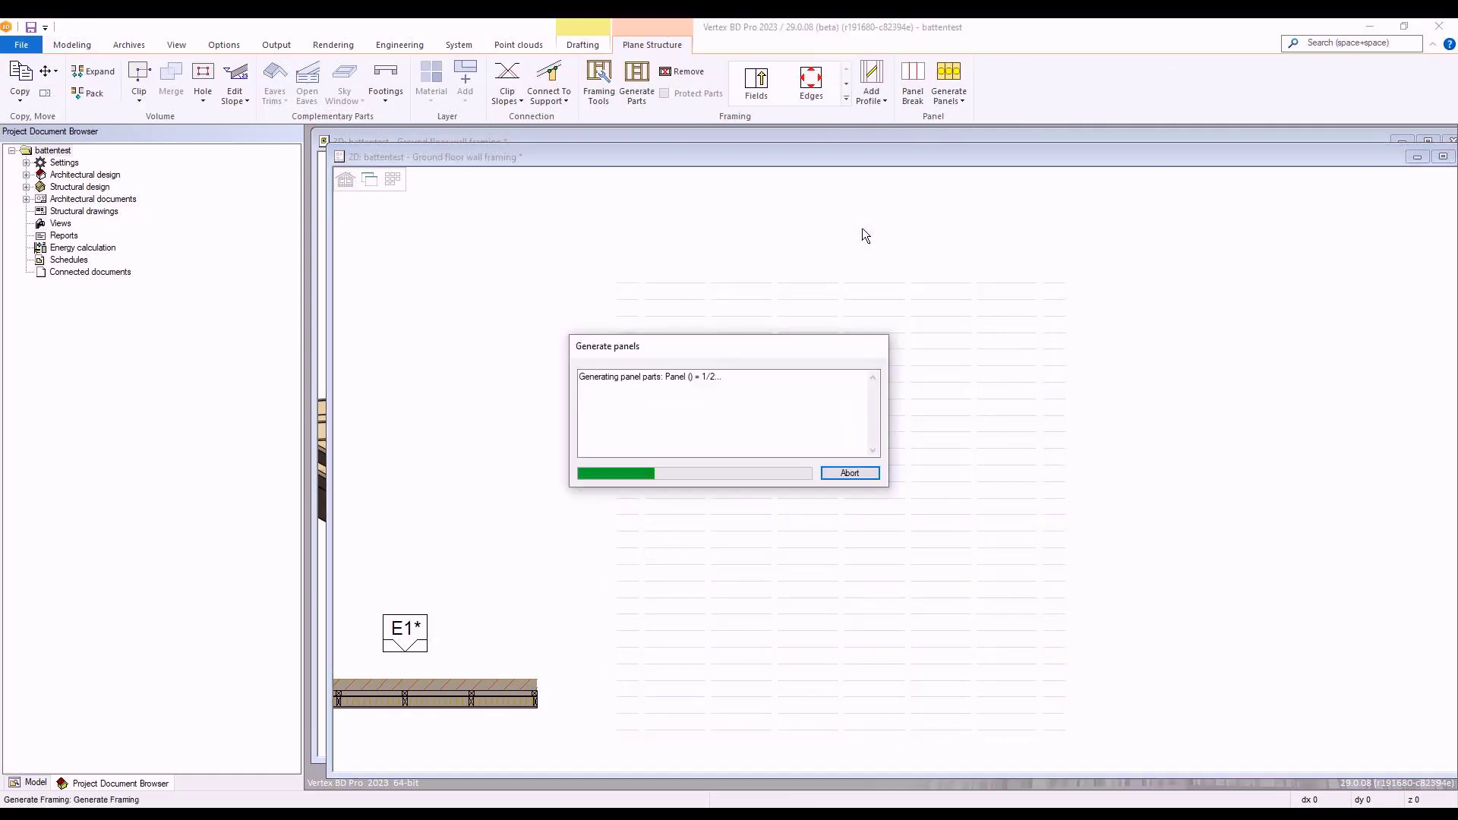
left_click(463, 467)
key("ctrl+Tab")
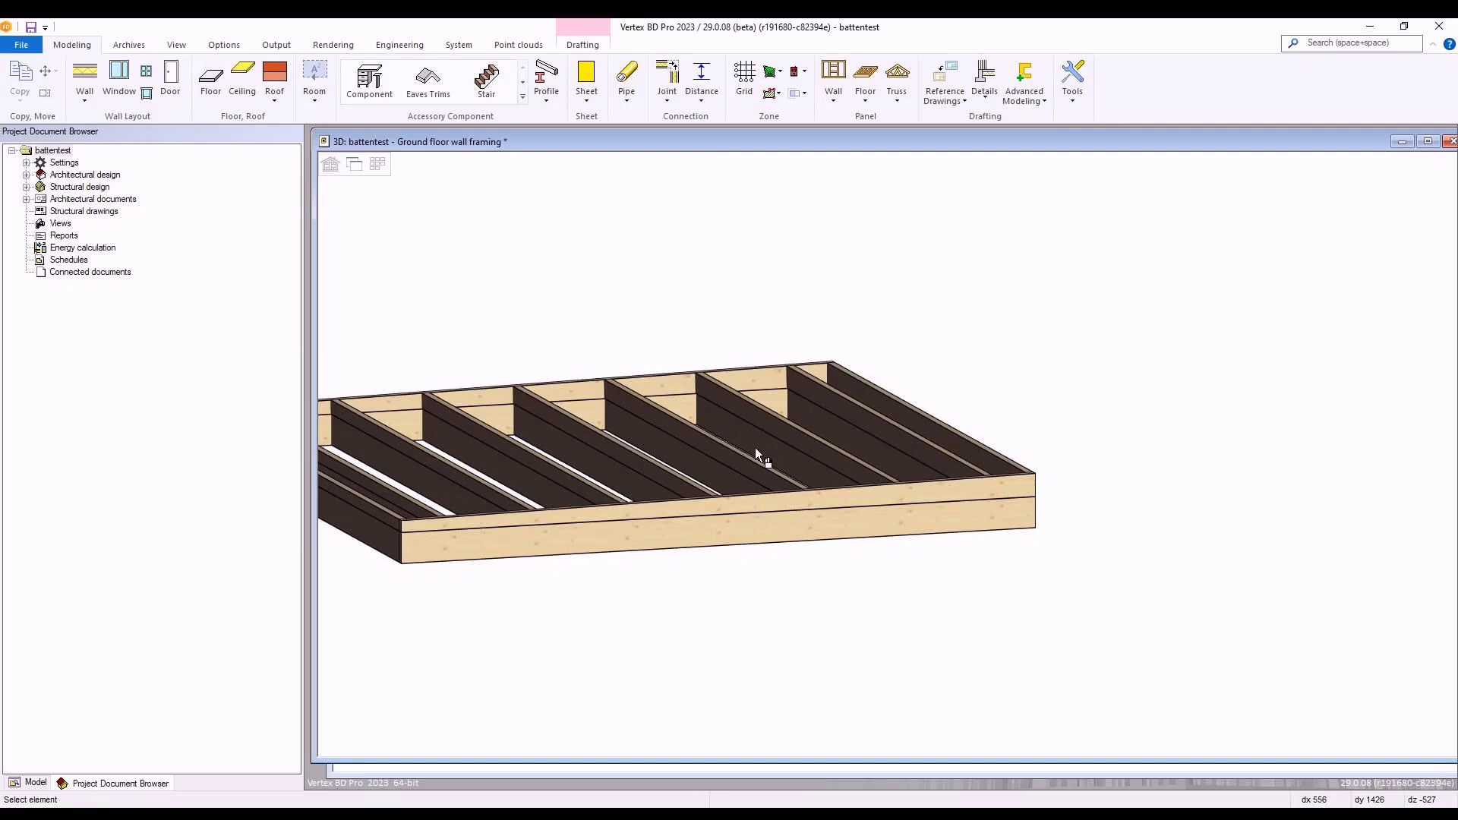
Step: Relocate the framing layer's field origin to the floor's lower-left corner, then Generate Parts All Layers
left_click(696, 490)
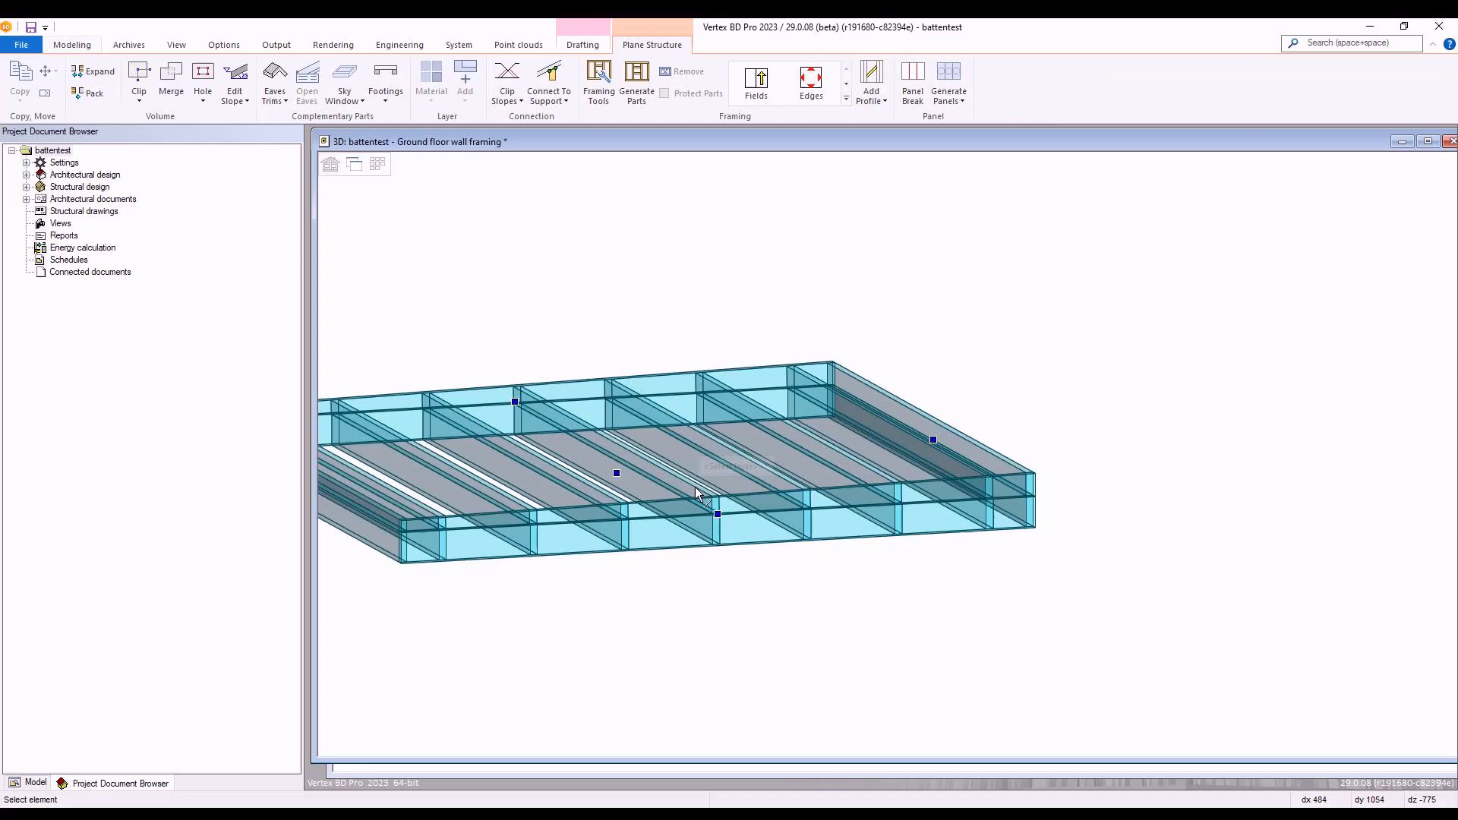
left_click(685, 488)
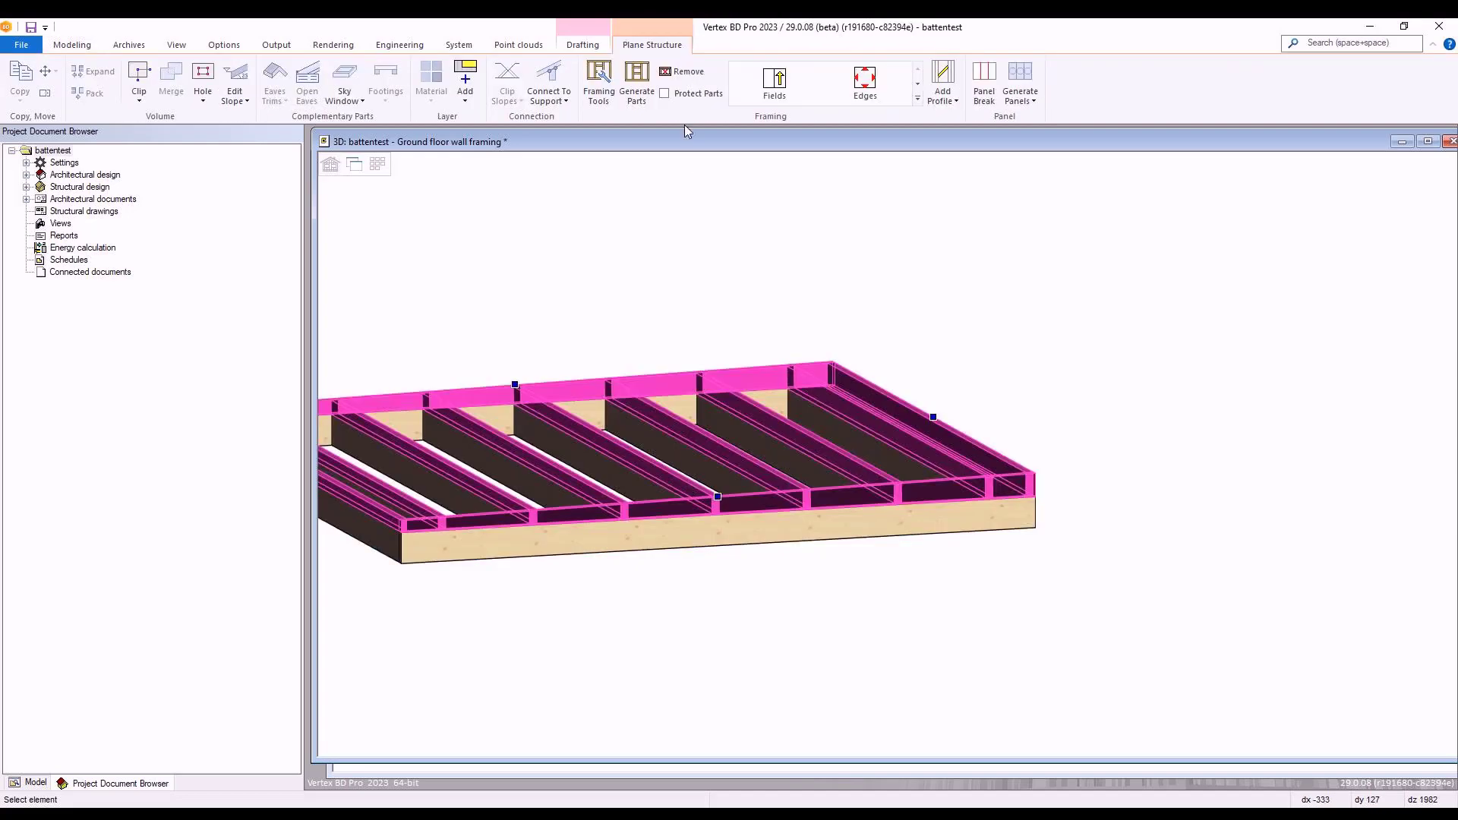
left_click(775, 81)
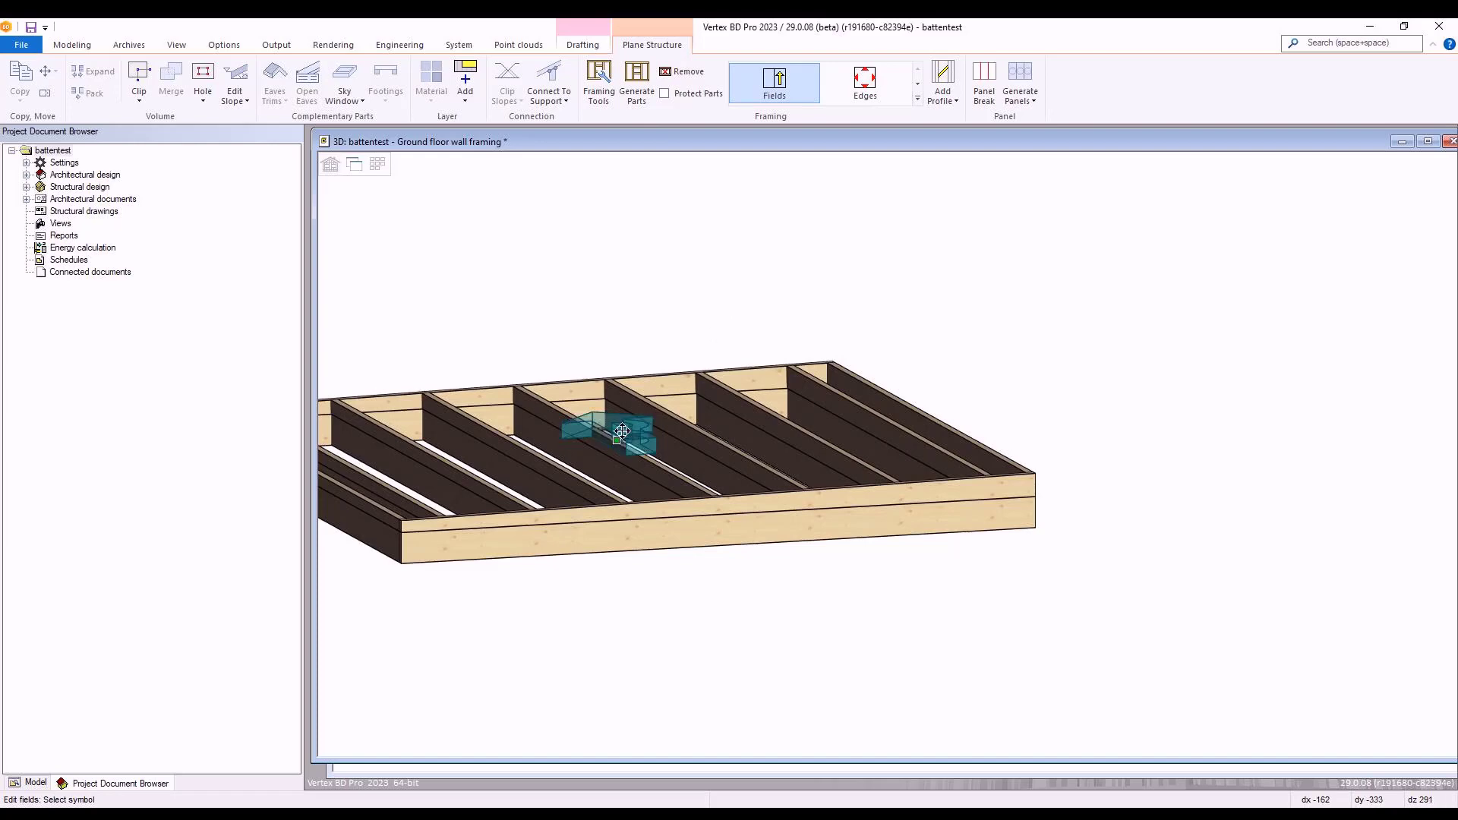
left_click(612, 438)
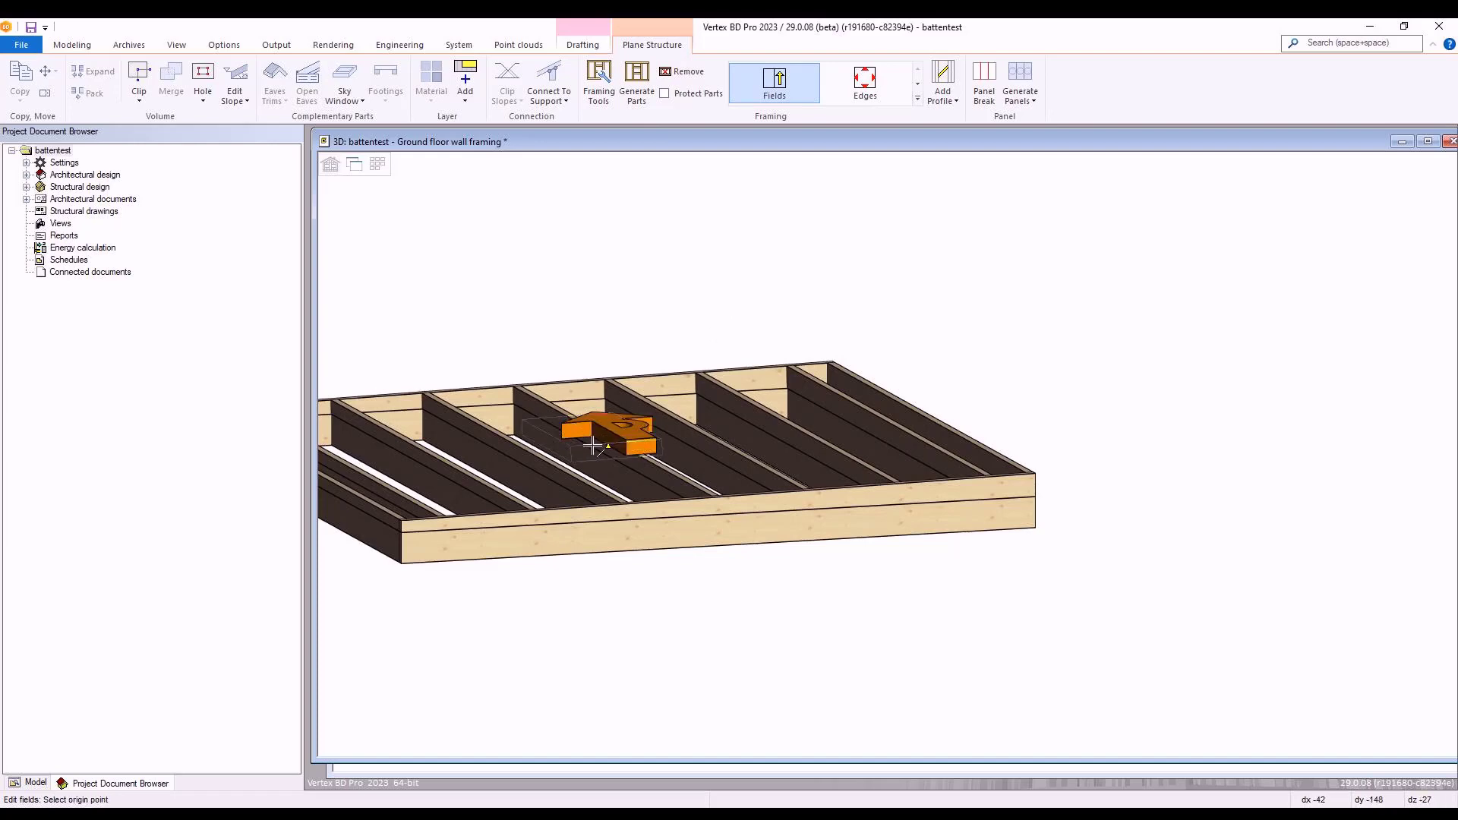
left_click(404, 525)
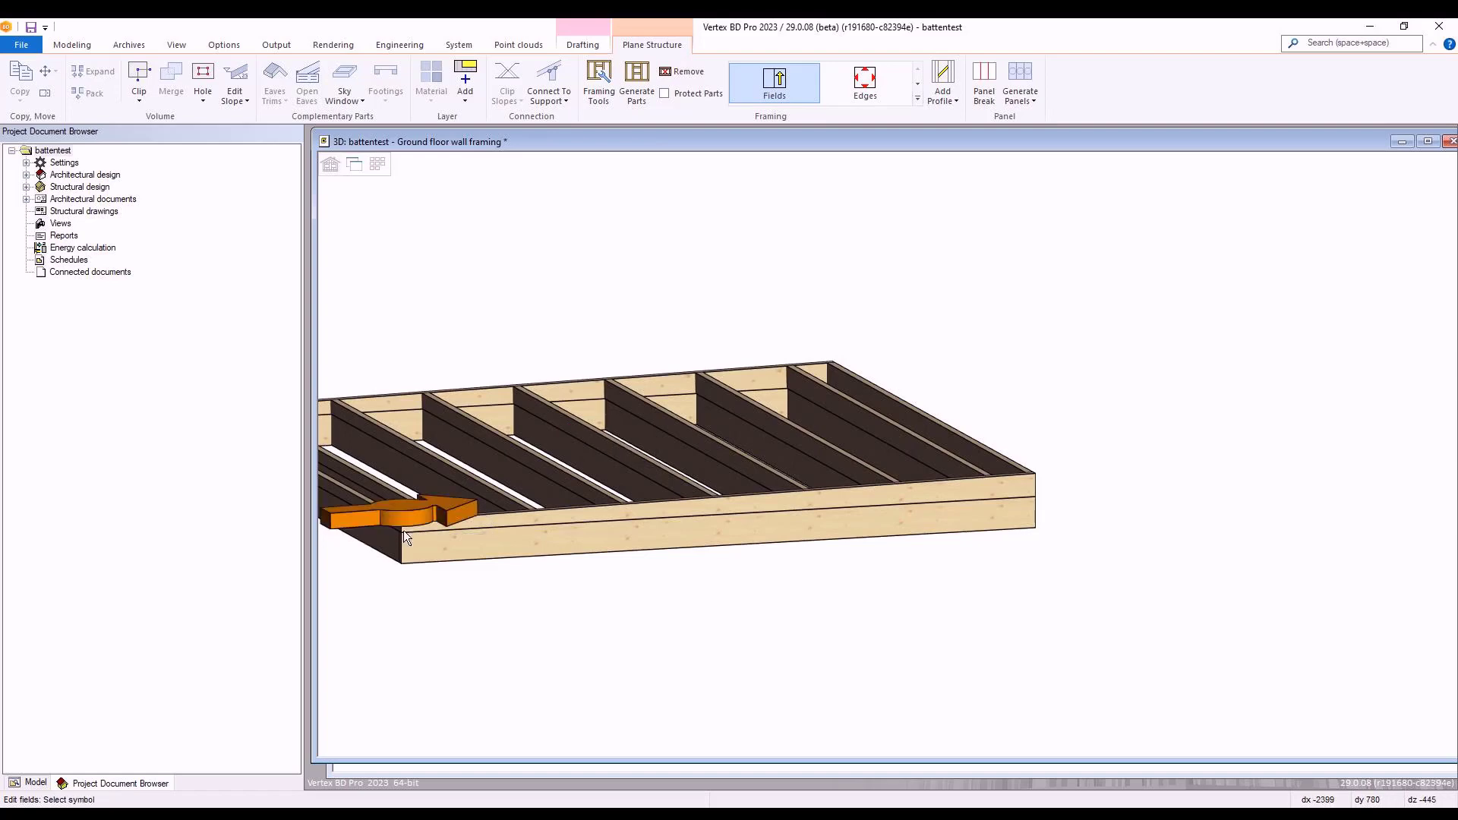
right_click(464, 466)
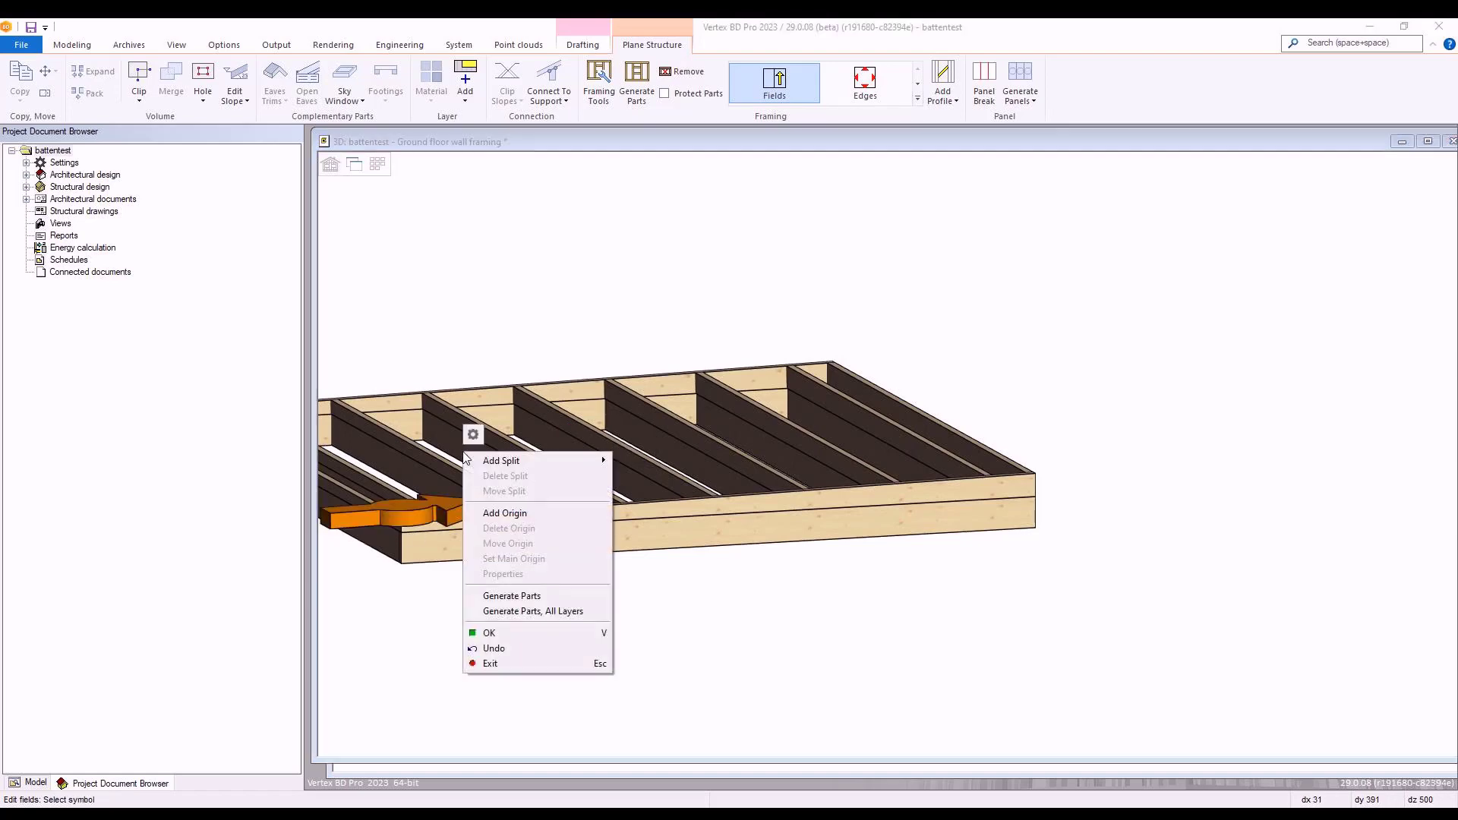
left_click(535, 610)
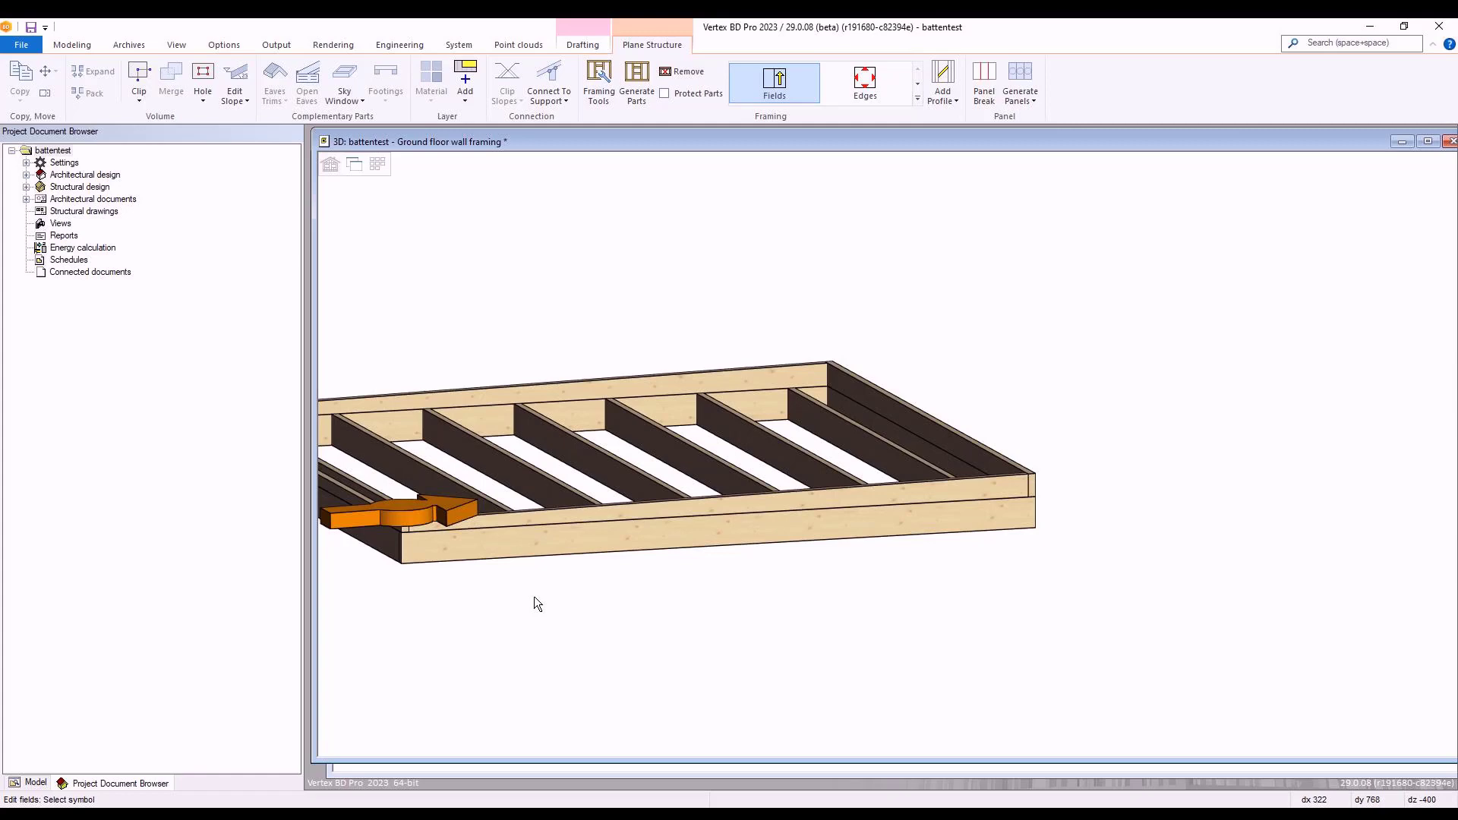
scroll(623, 437, "down", 3)
Step: Close field editing, clear the floor frame selection, and zoom to inspect the regenerated joists
scroll(892, 454, "up", 2)
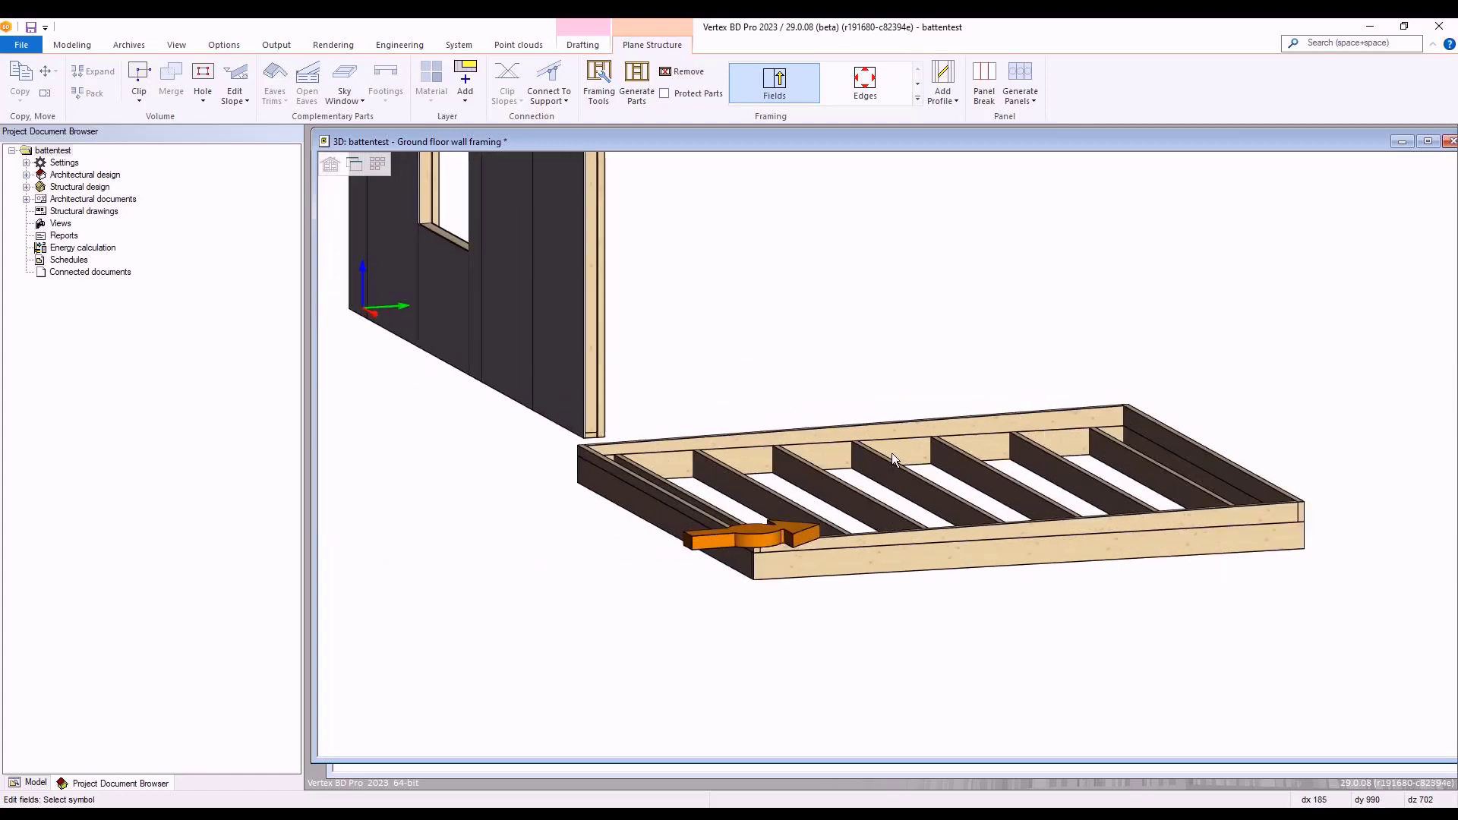
key("Escape")
scroll(891, 452, "up", 2)
key("Escape")
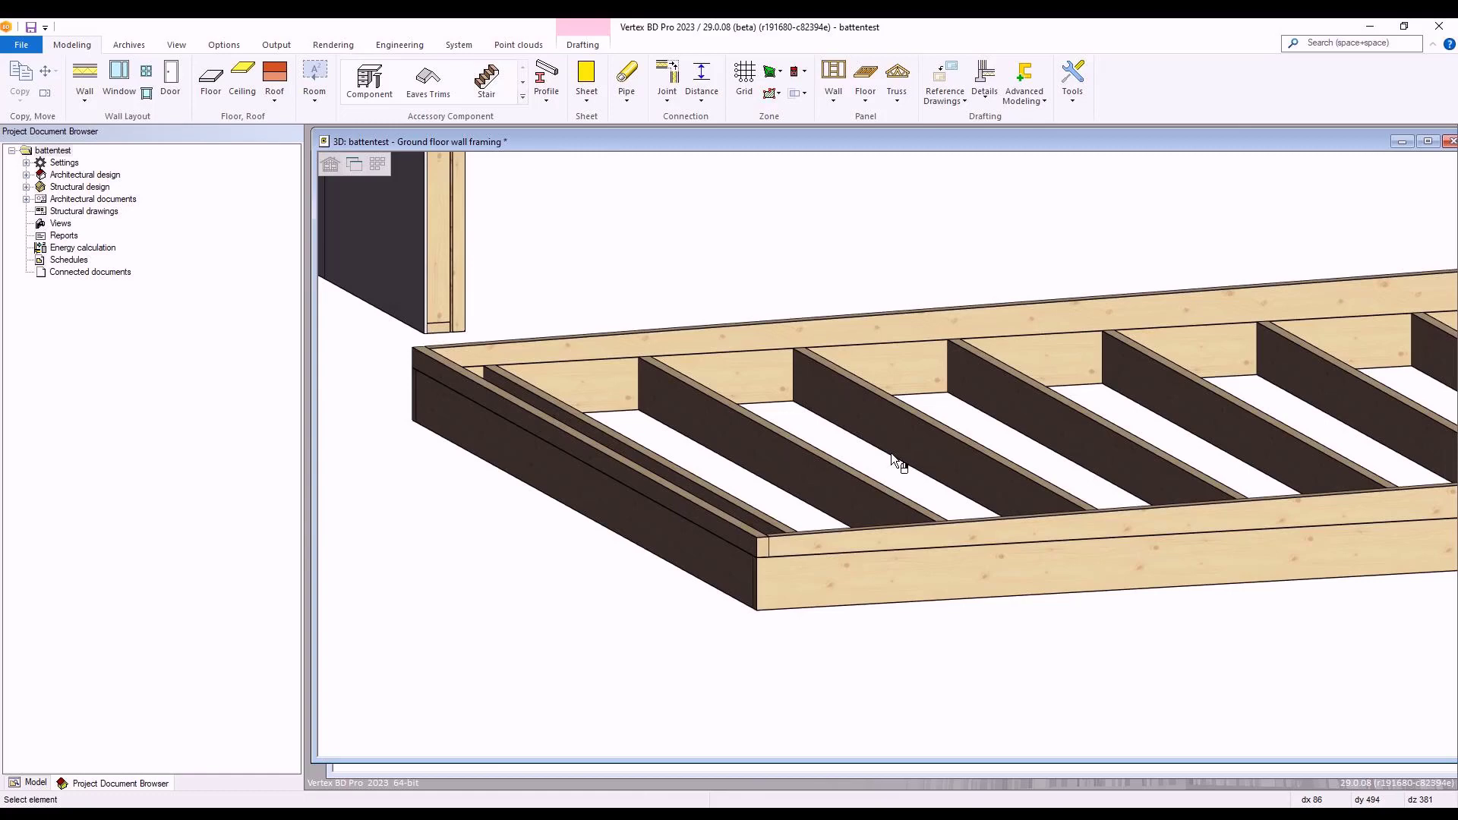
key("ctrl+Tab")
key("ctrl+Tab")
scroll(857, 499, "up", 2)
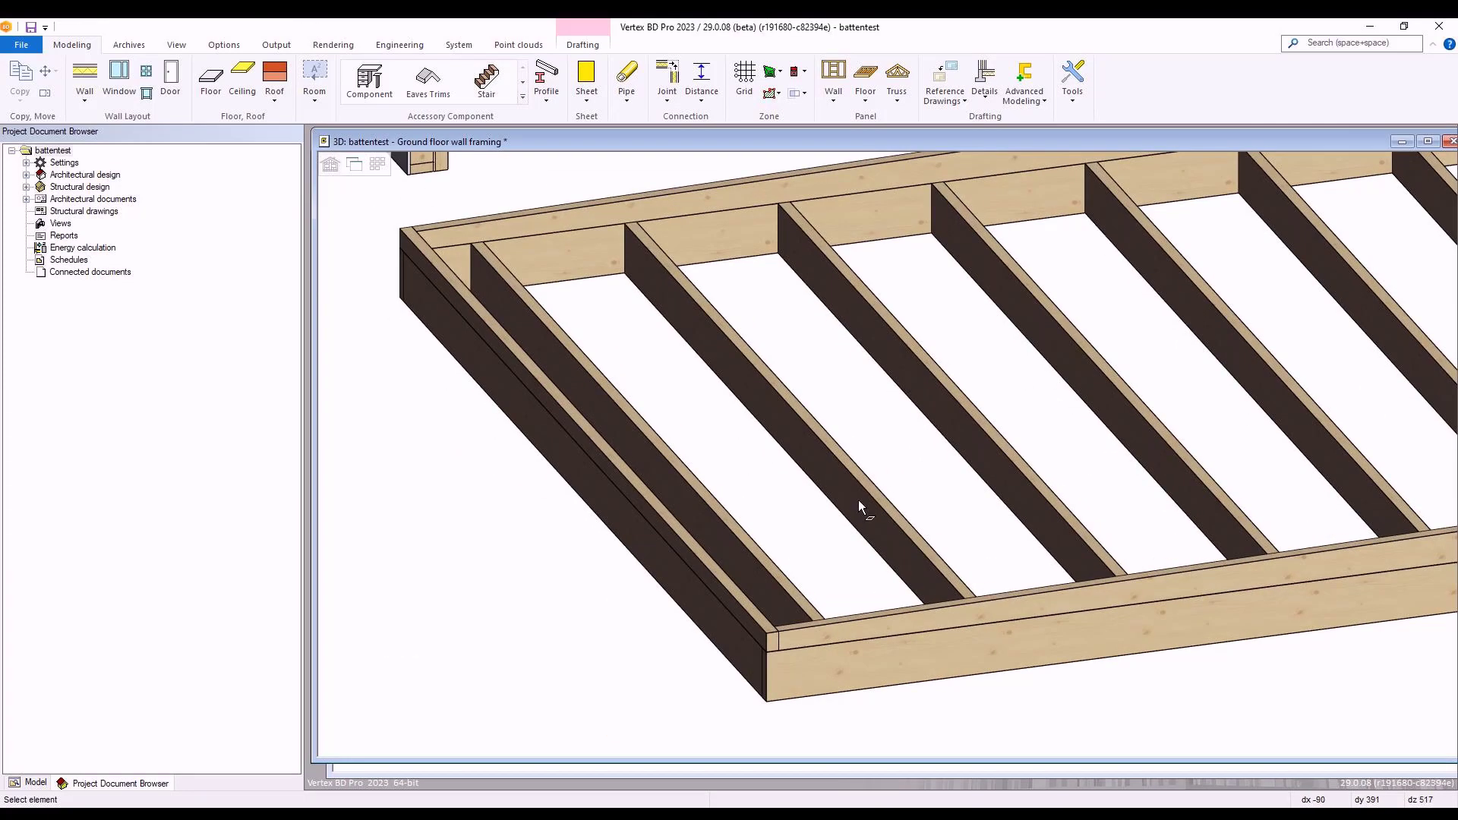
scroll(858, 496, "down", 3)
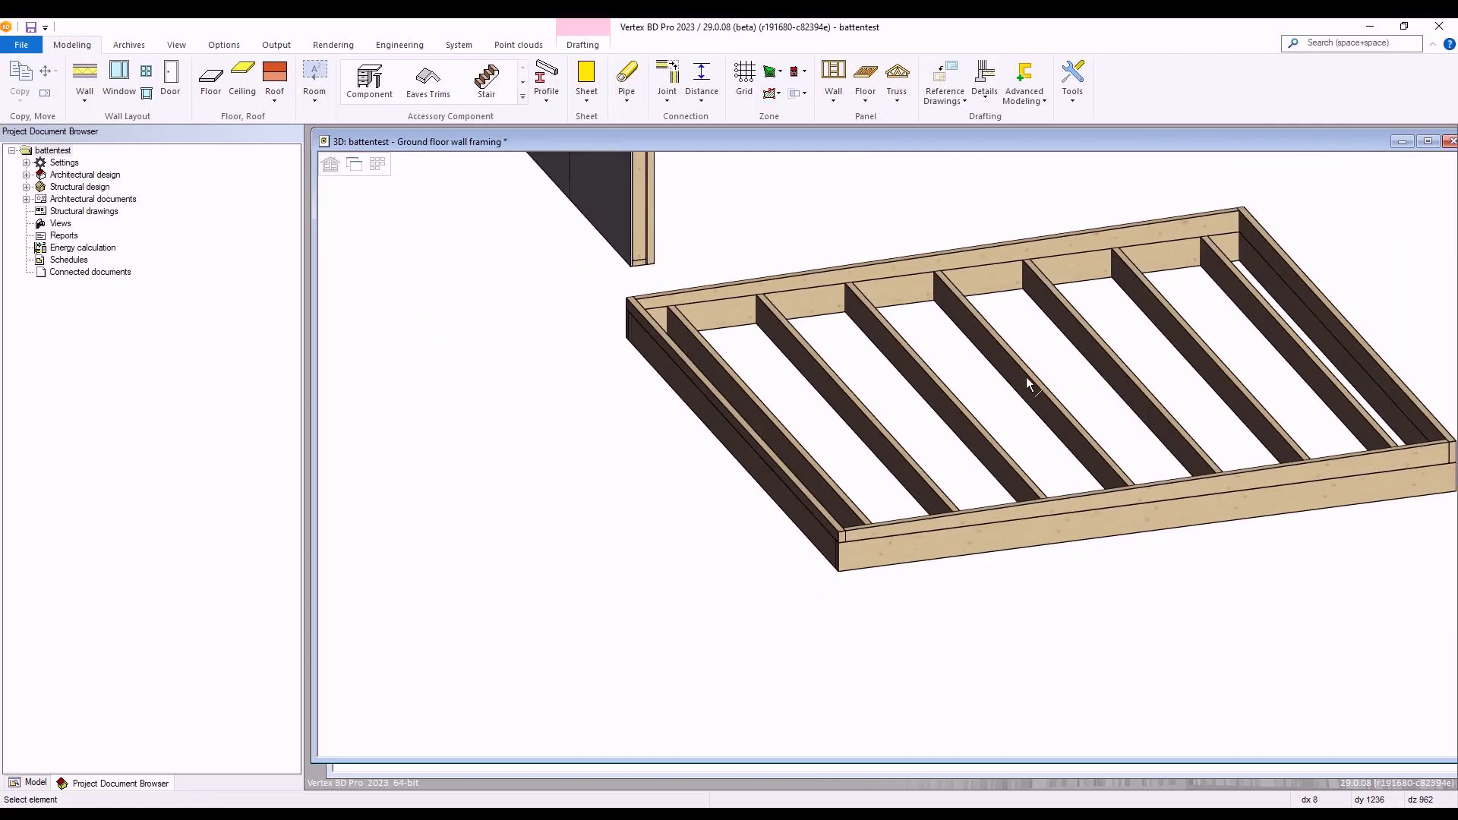
Step: Select the floor frame's top framing layer
left_click(837, 302)
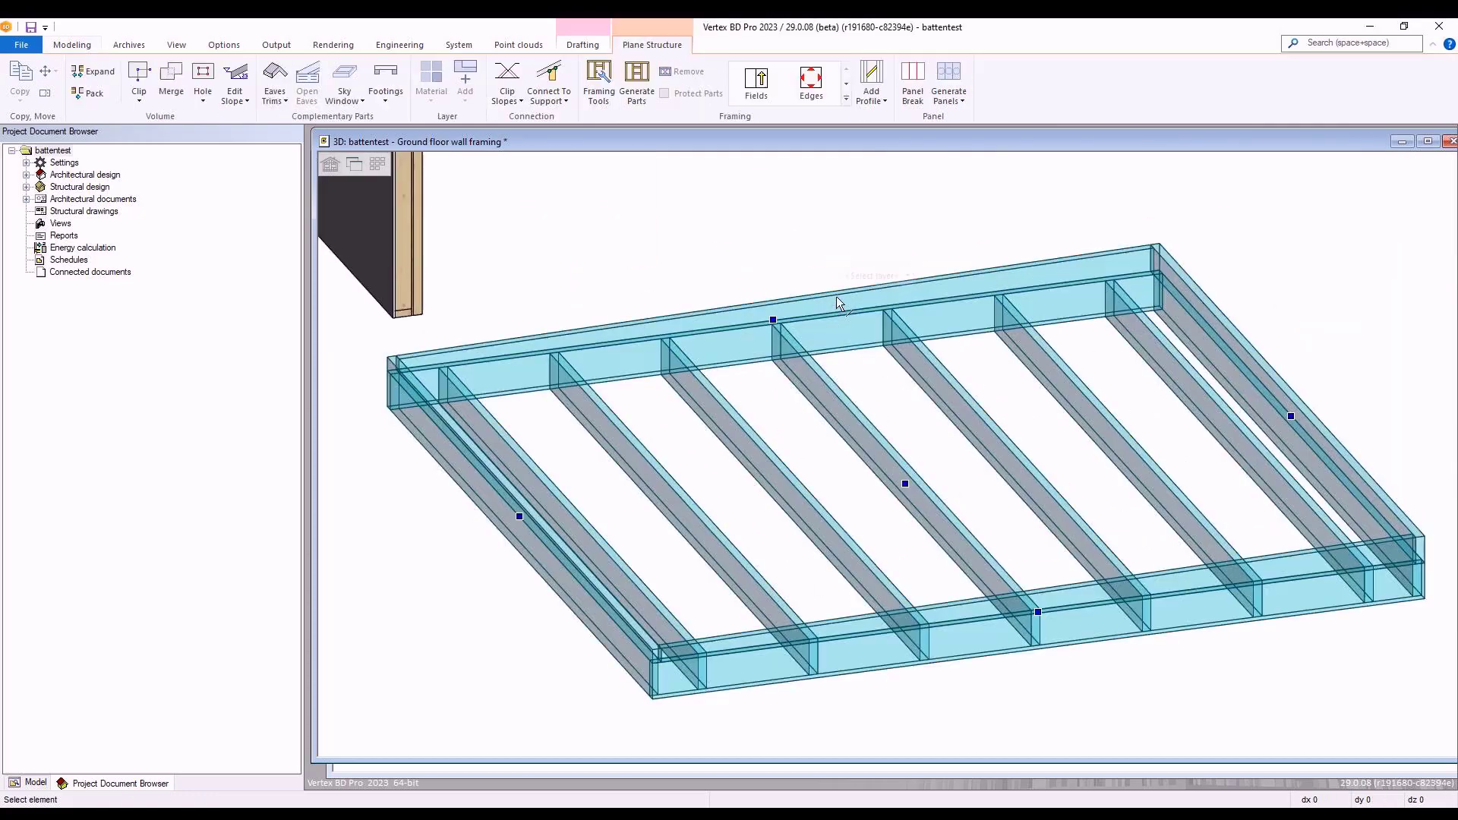
right_click(837, 302)
left_click(883, 476)
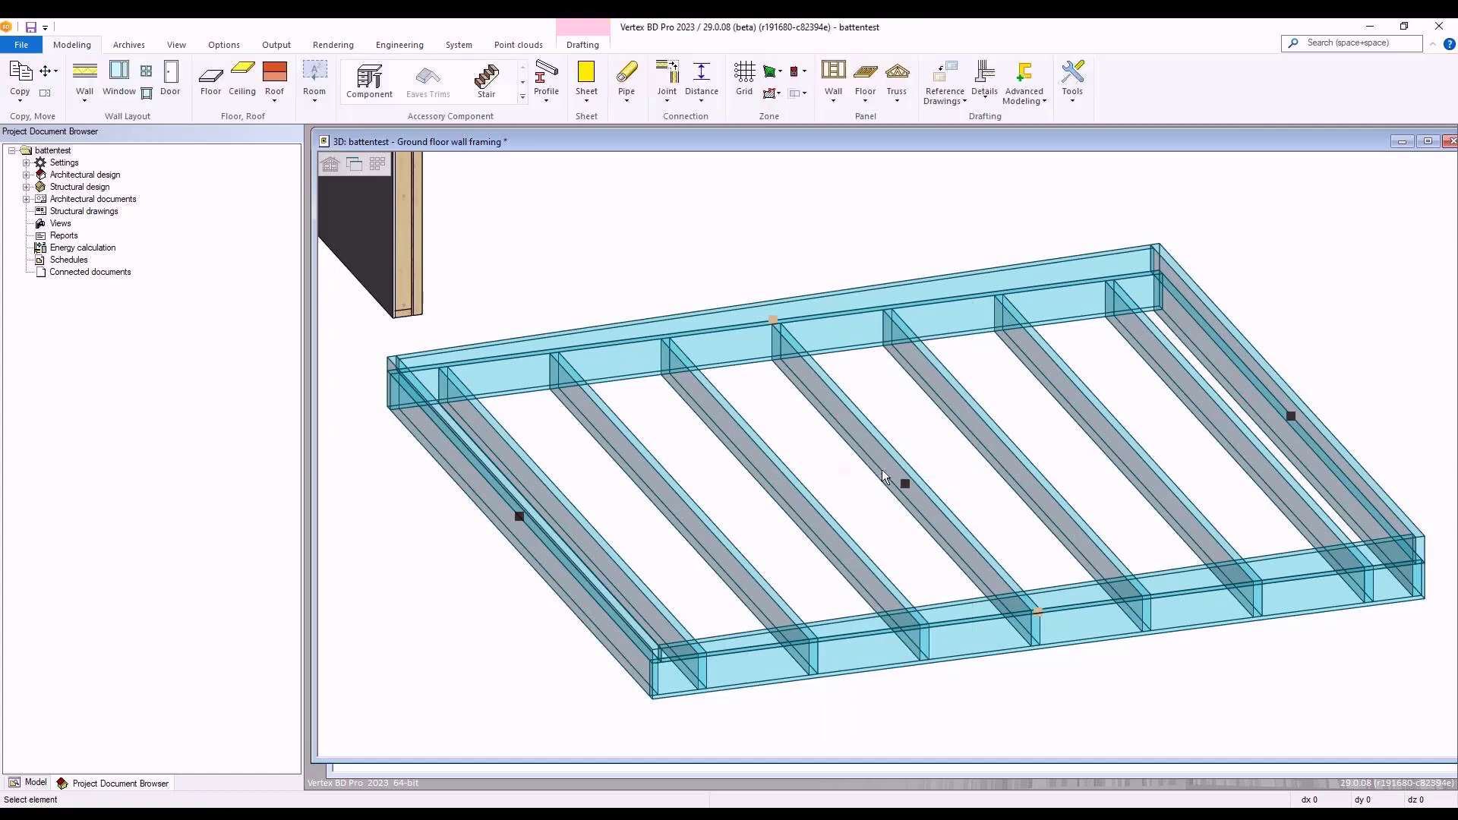
left_click(883, 476)
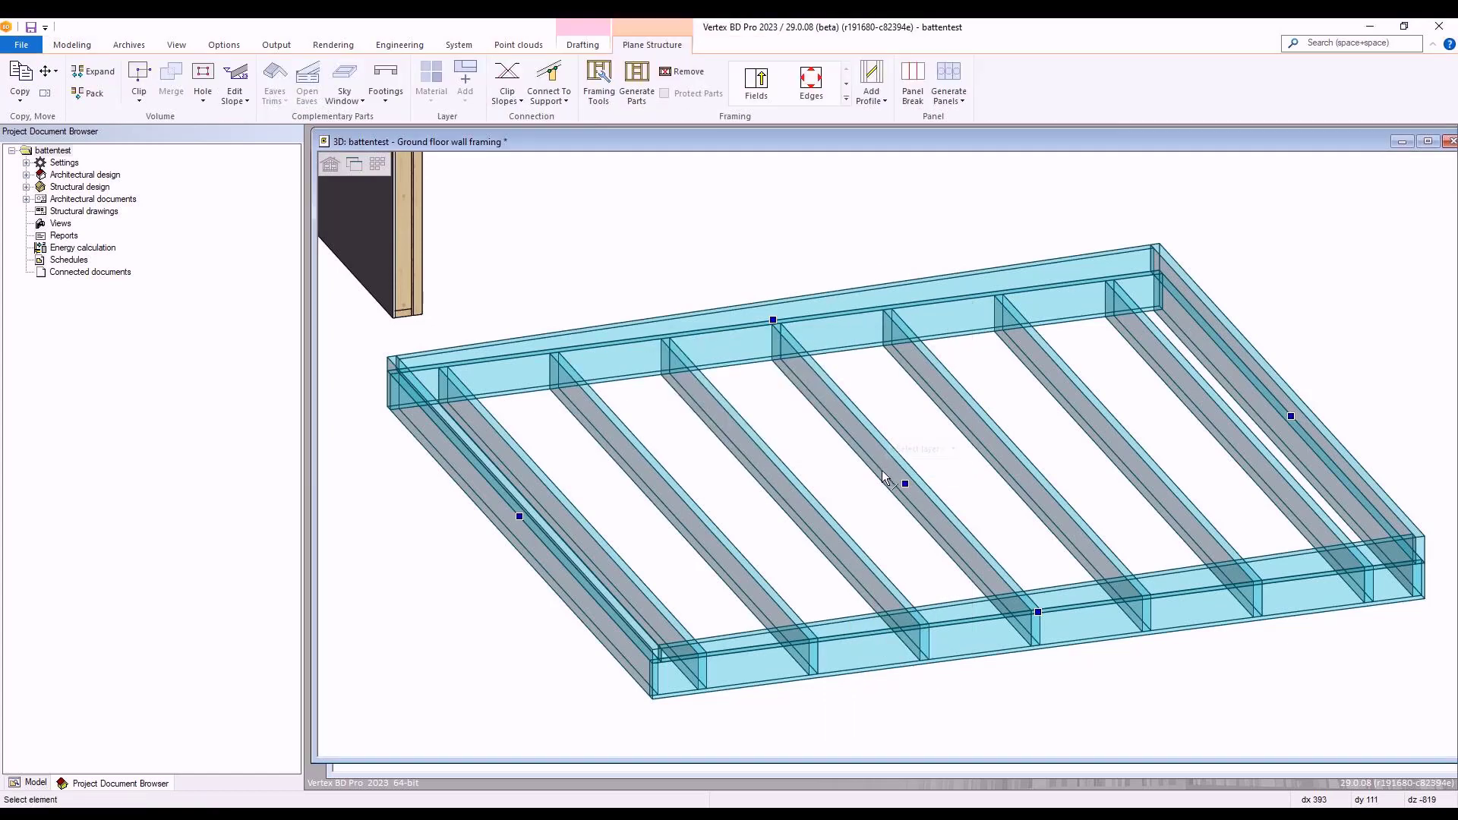
left_click(679, 266)
left_click(697, 312)
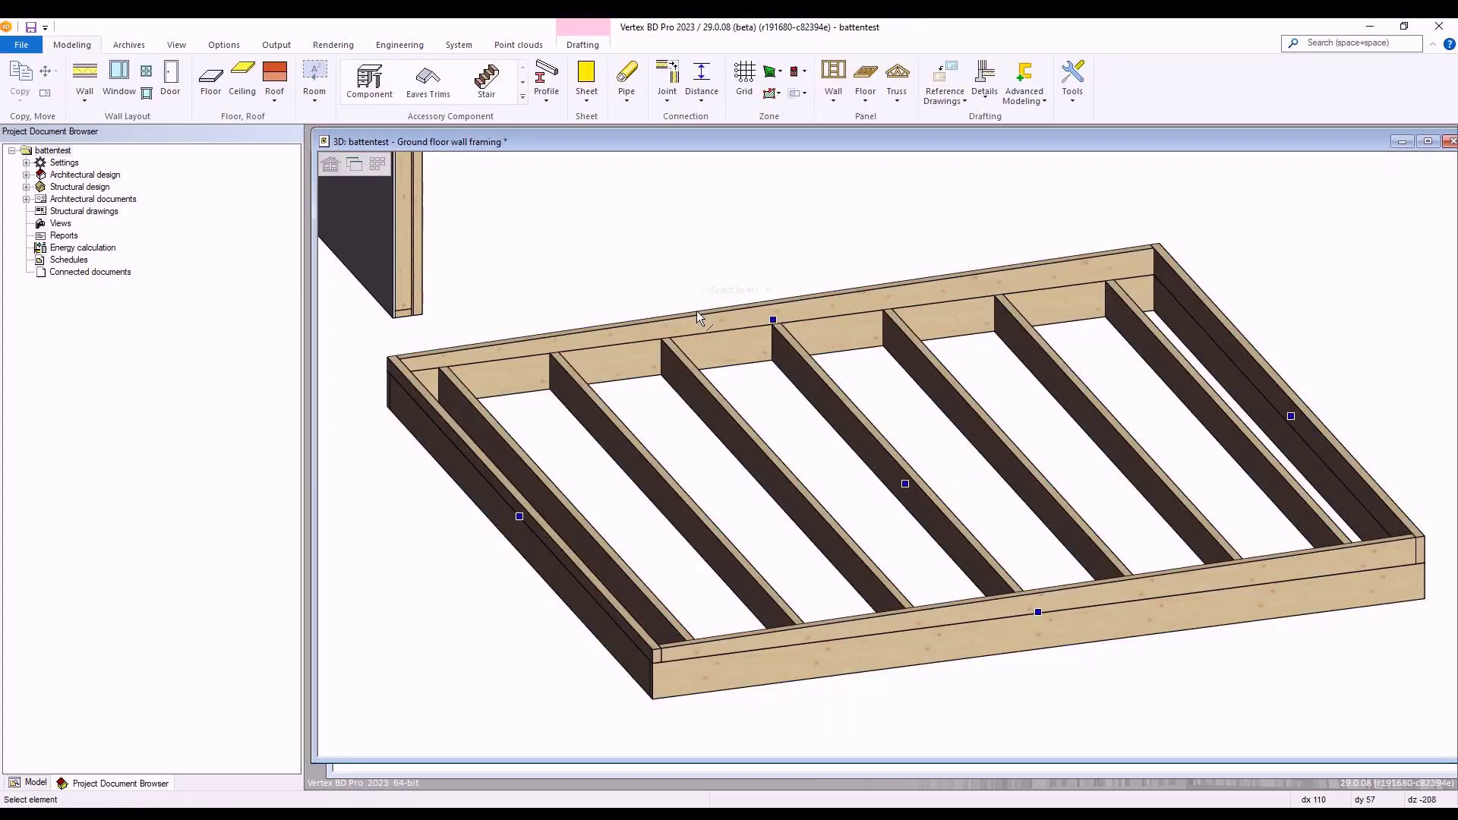
left_click(697, 314)
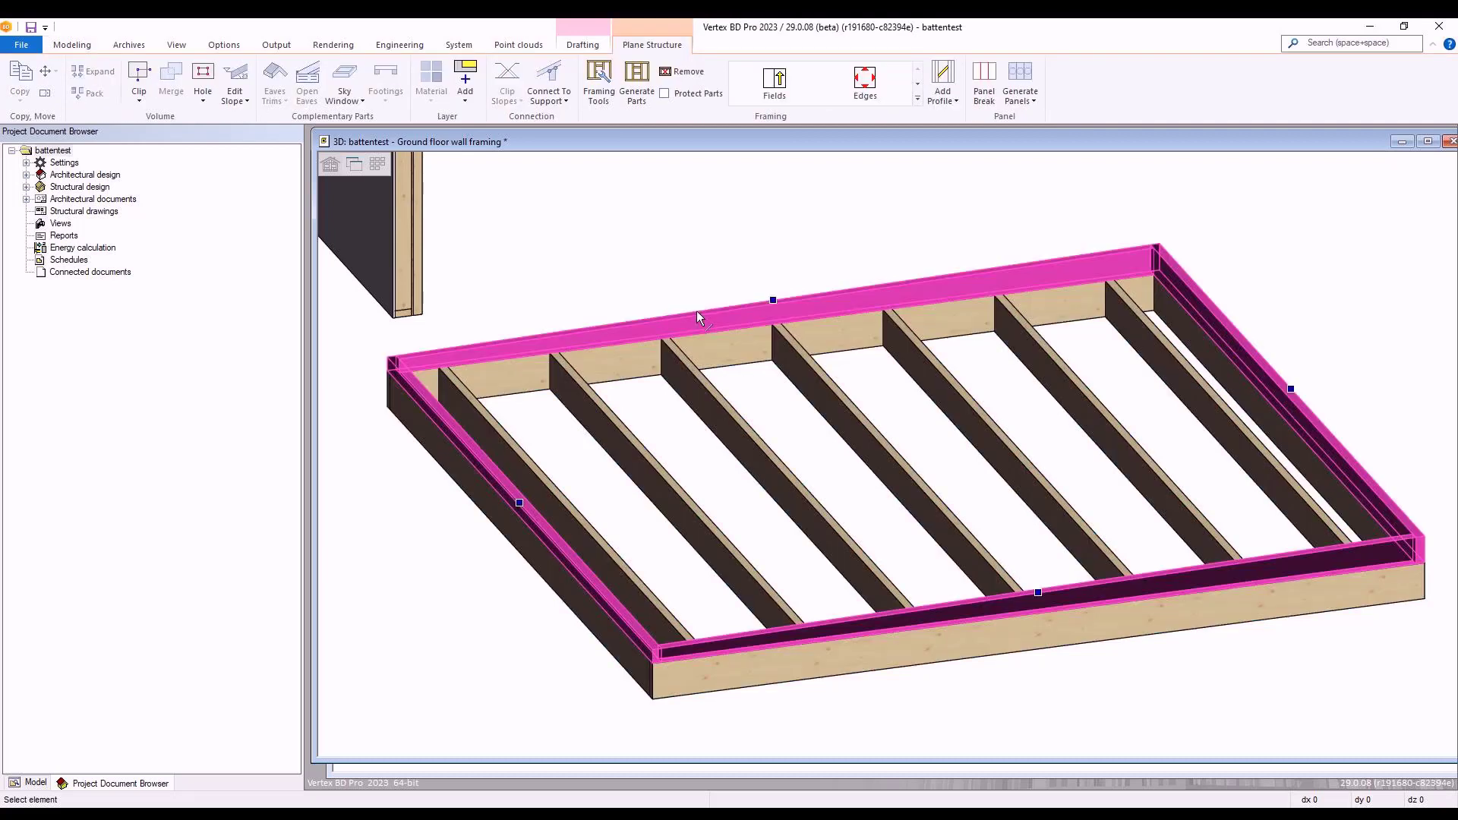
Step: Set the top layer's framing alignment to Left, keep it sloped, and generate its battens
right_click(696, 312)
left_click(750, 455)
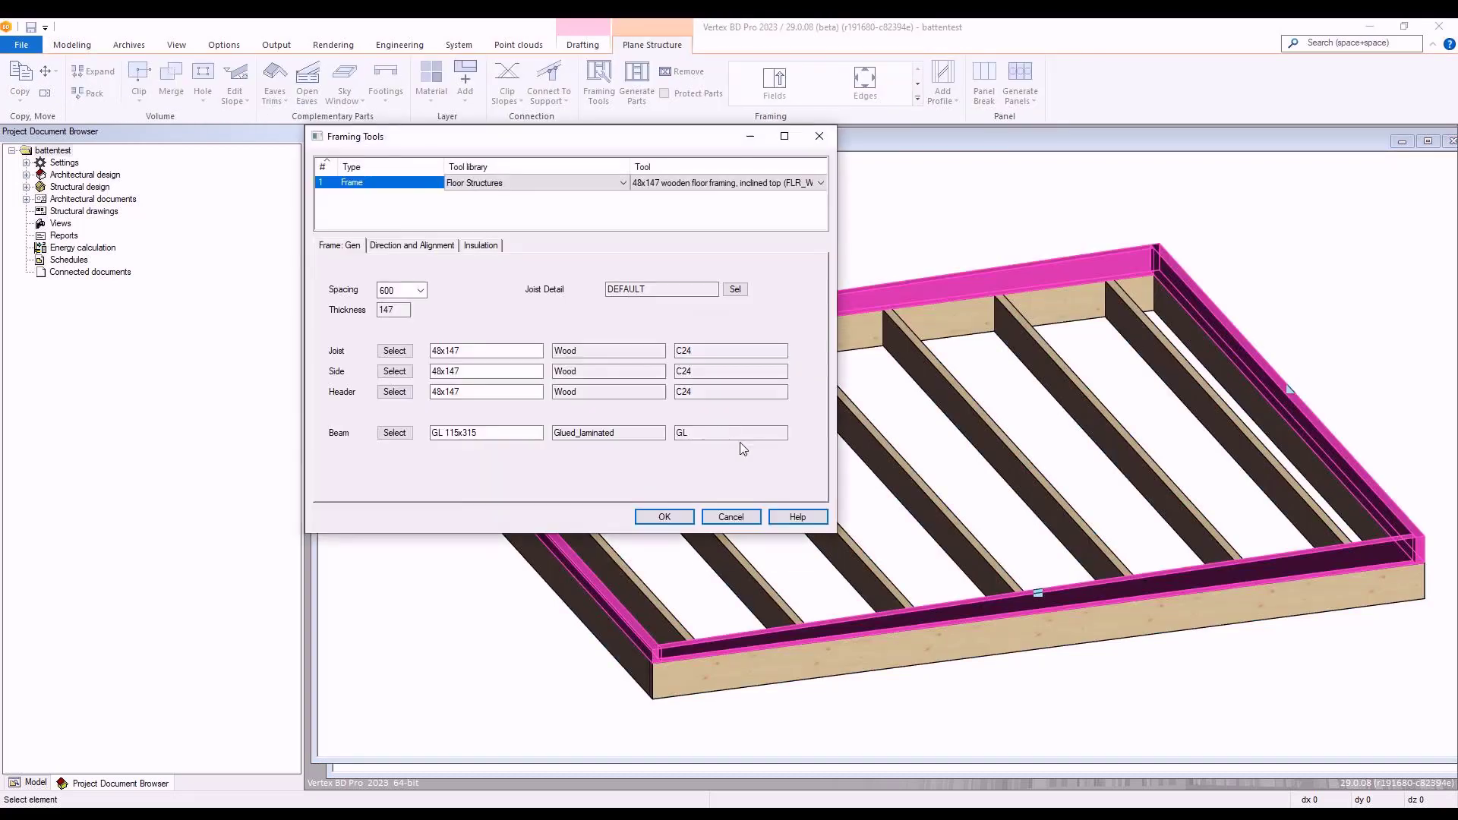
left_click(437, 246)
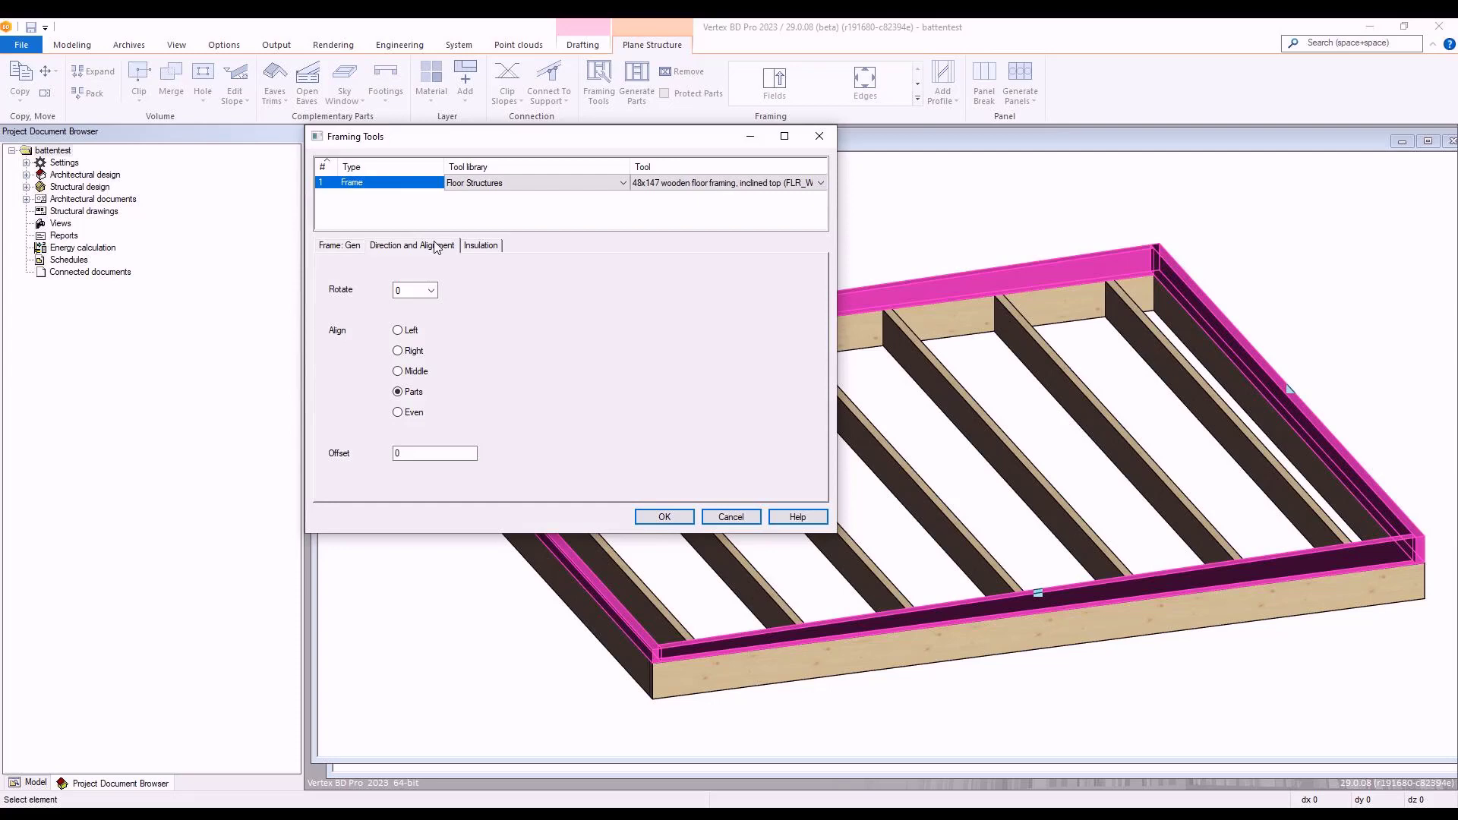
left_click(408, 335)
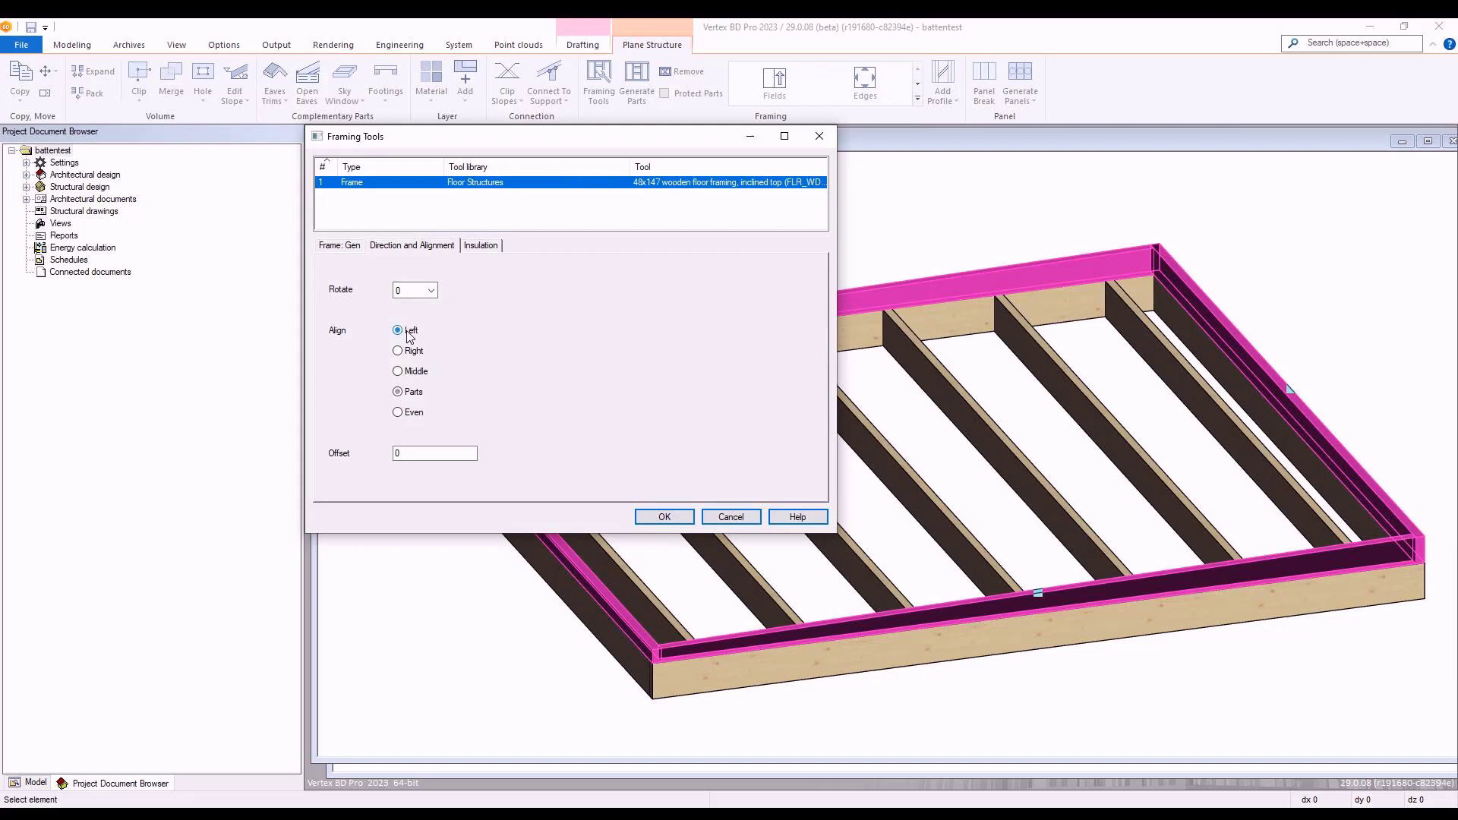
left_click(663, 516)
left_click(437, 210)
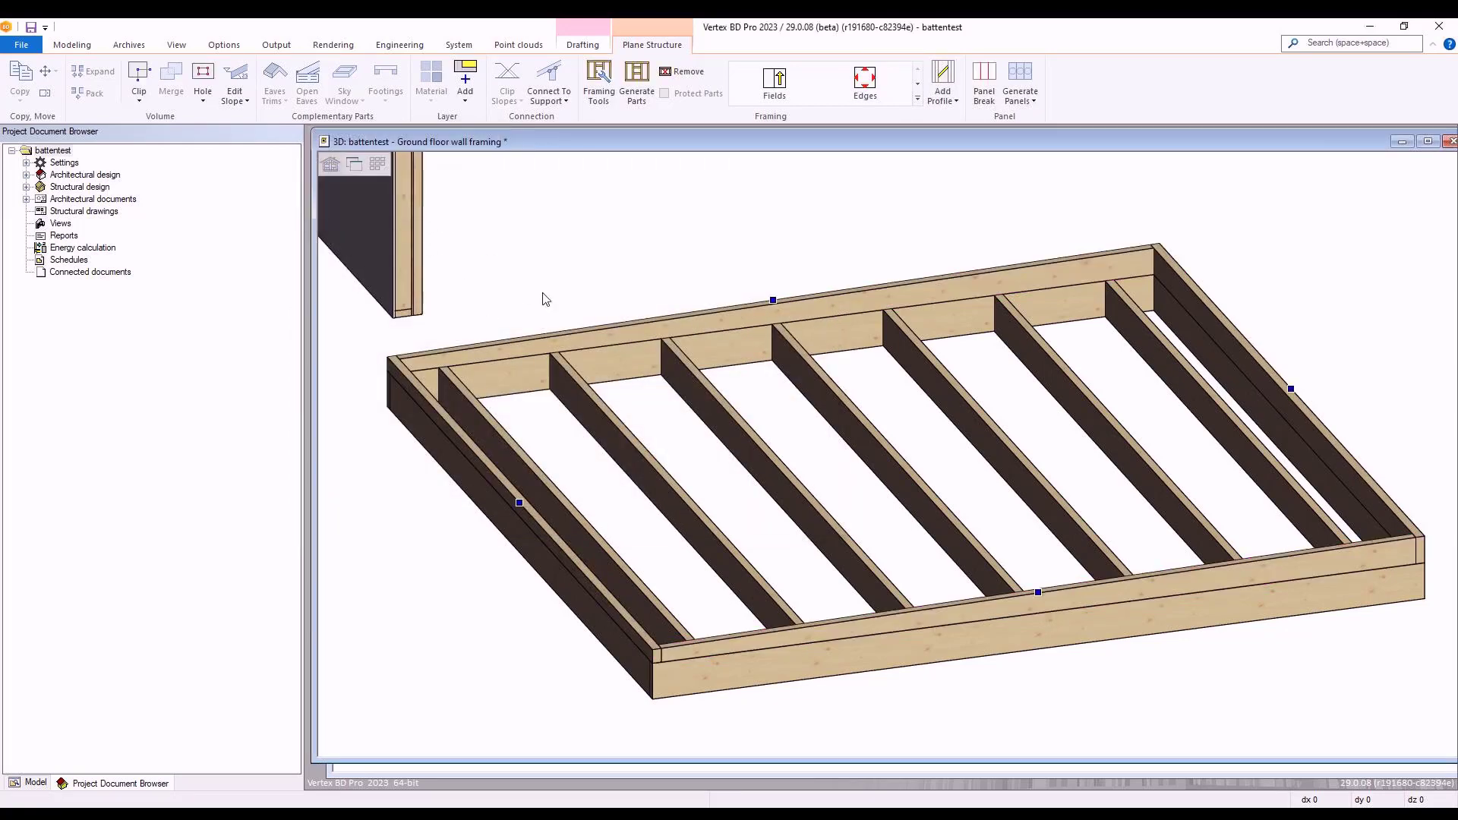
right_click(604, 287)
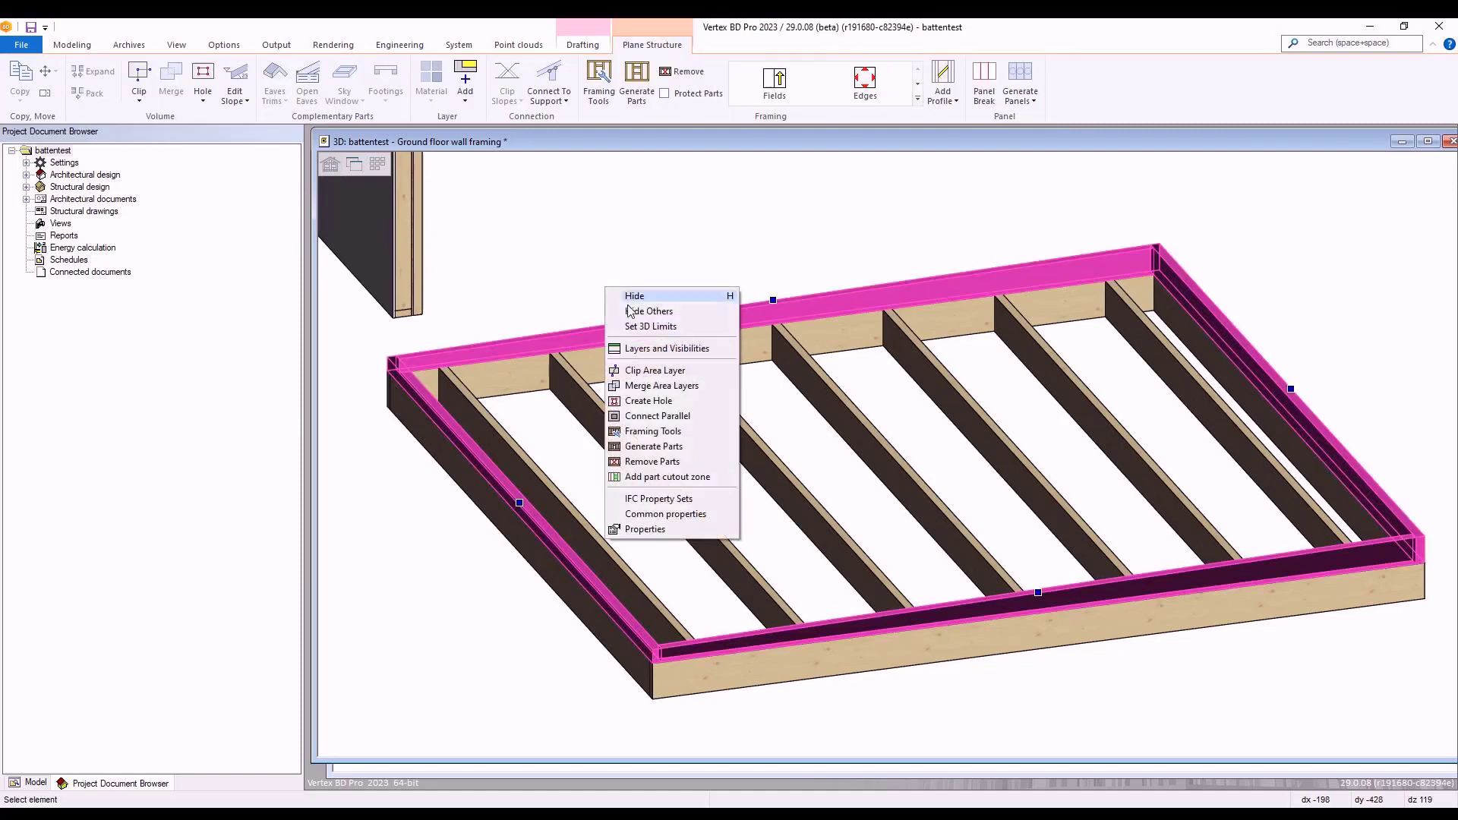
left_click(677, 446)
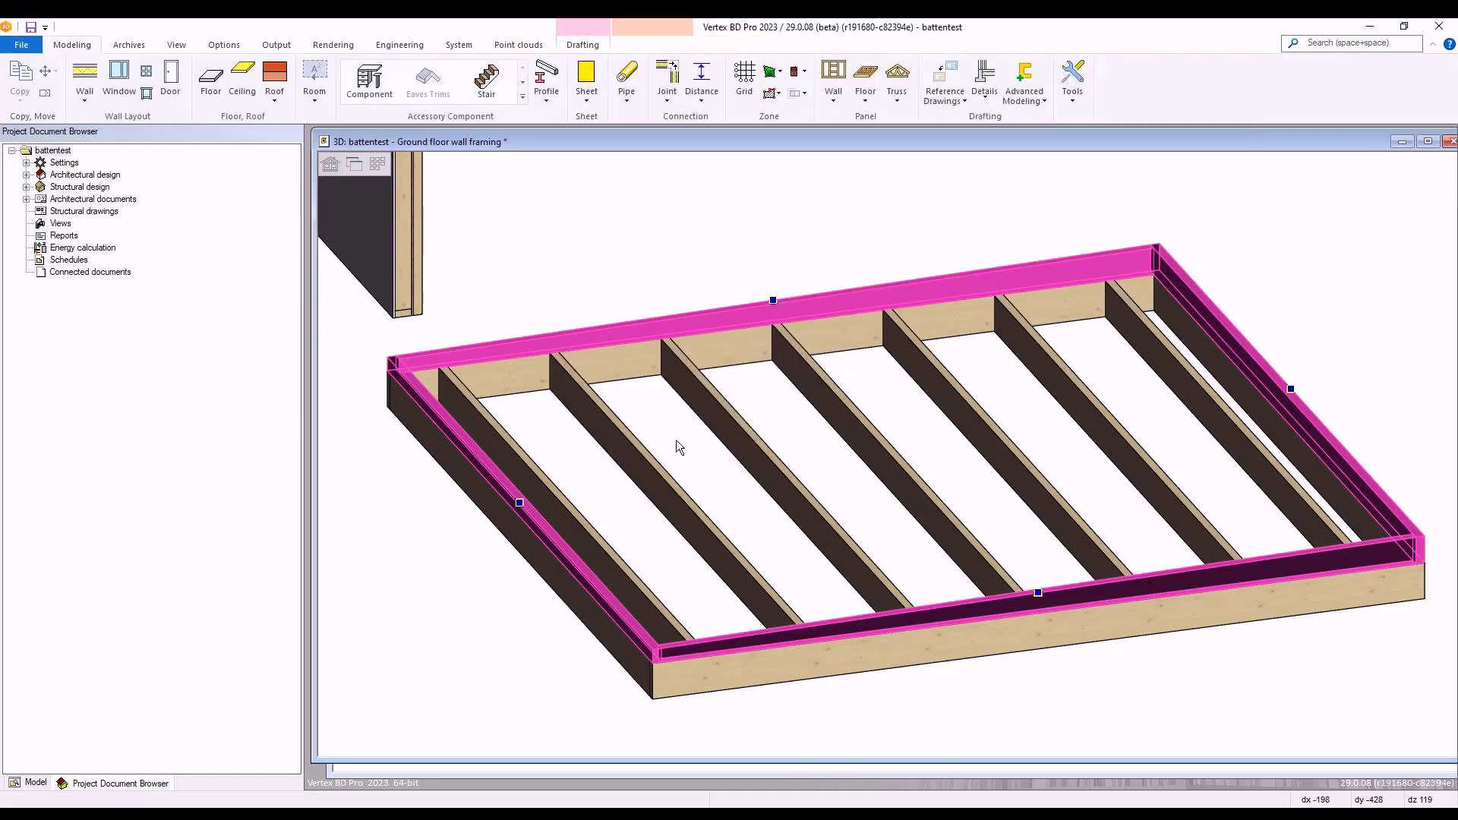
key("Escape")
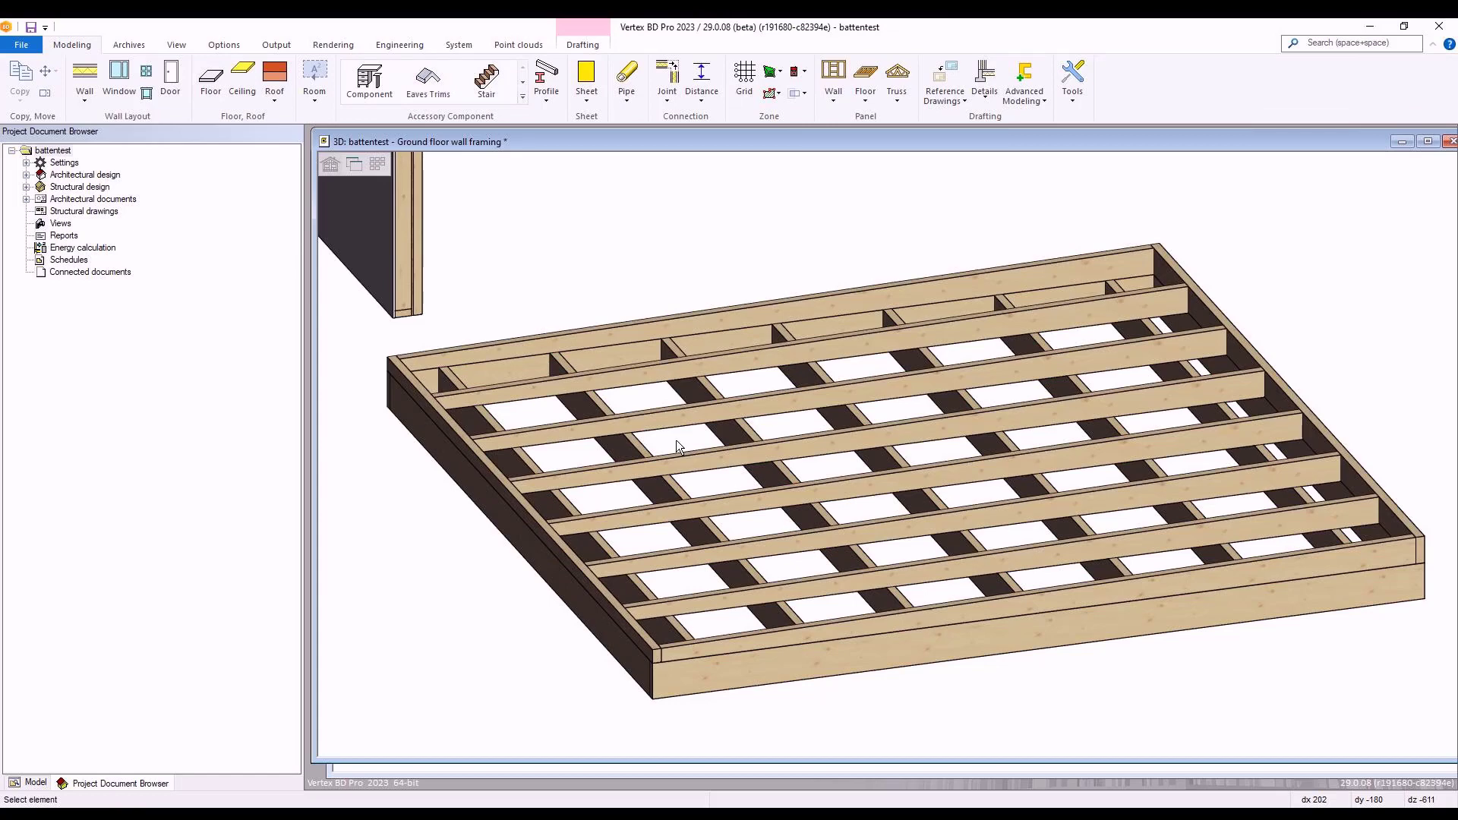
middle_click_drag(808, 456, 862, 456)
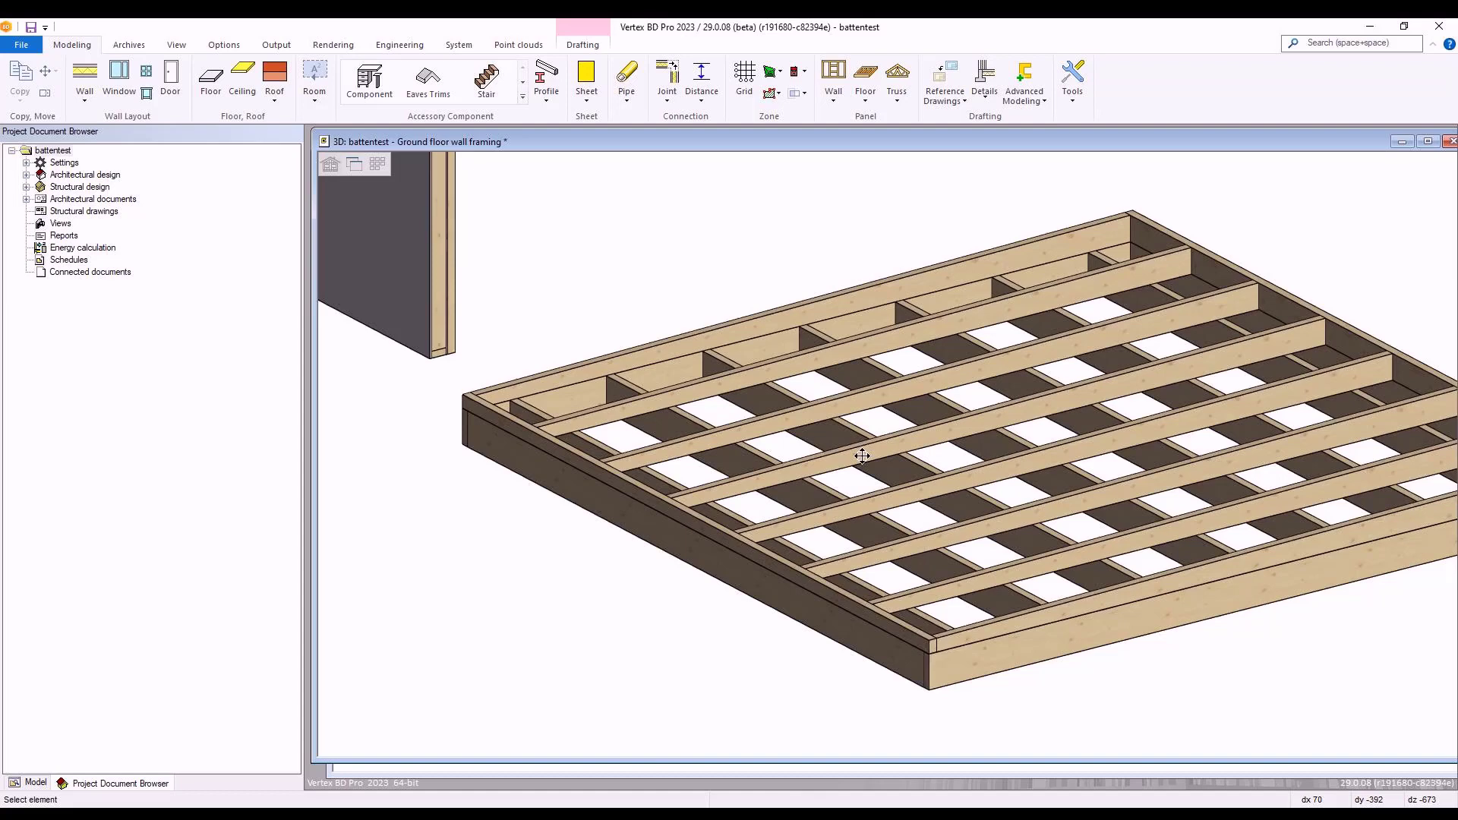
scroll(863, 455, "down", 2)
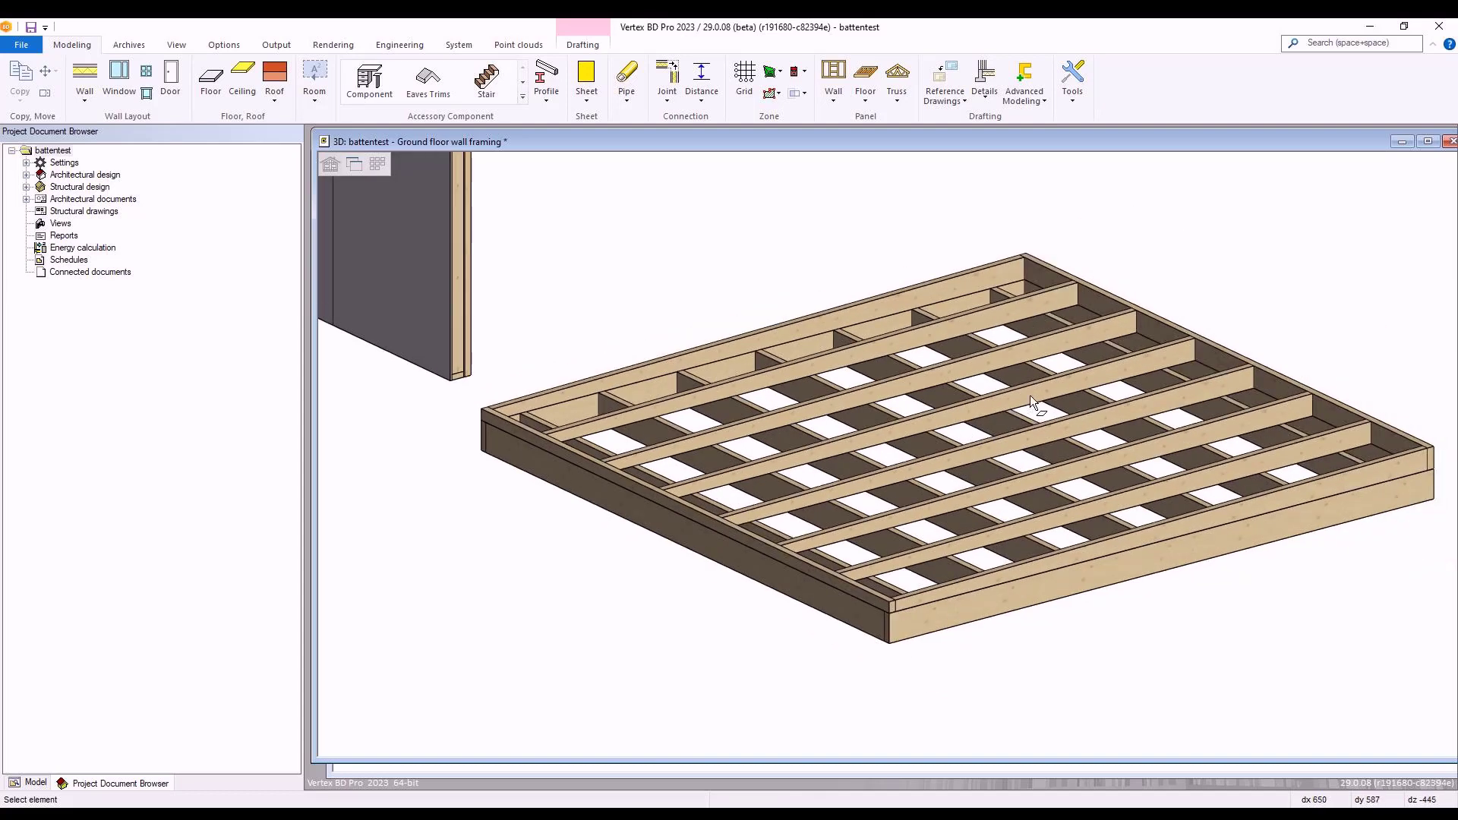